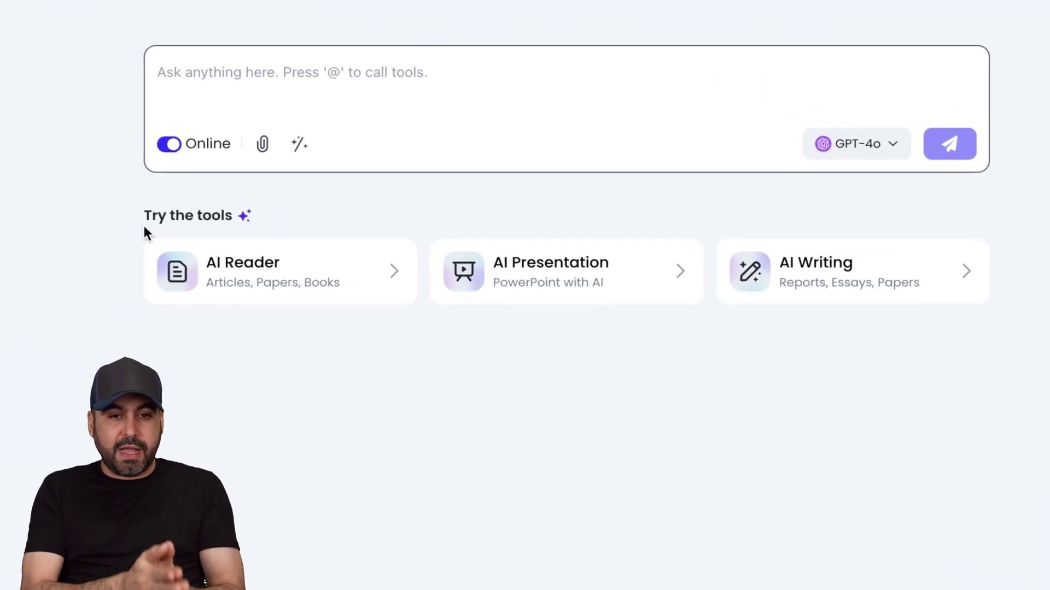
Ask the Standard model for a detailed presentation of tax information for a new Wyoming LLC company, covering what to consider for annual taxes
{"action": "left_click", "coordinate": [441, 89]}
{"action": "type", "text": "I need a detailed presentation of tax information for a Wyoming LLC company that is new and what should be considered for annual taxes that should be paid."}
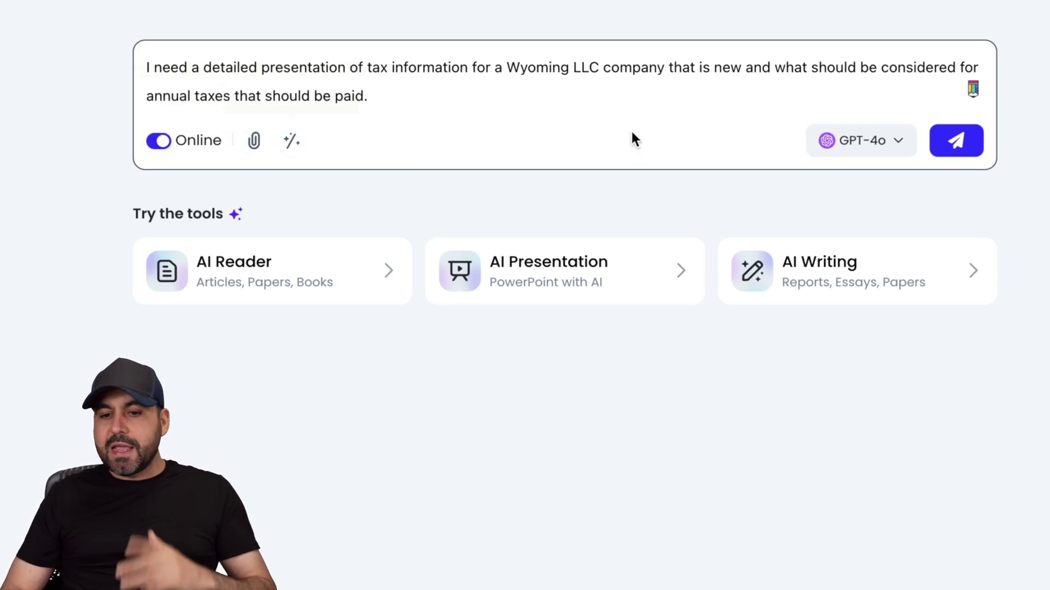
{"action": "left_click", "coordinate": [863, 152]}
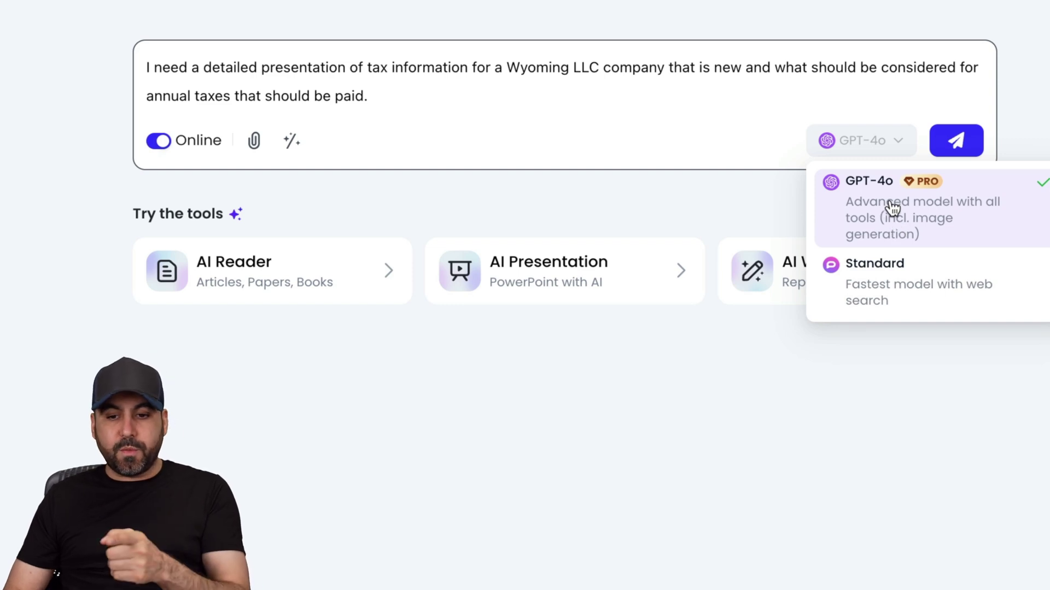
{"action": "left_click", "coordinate": [898, 290]}
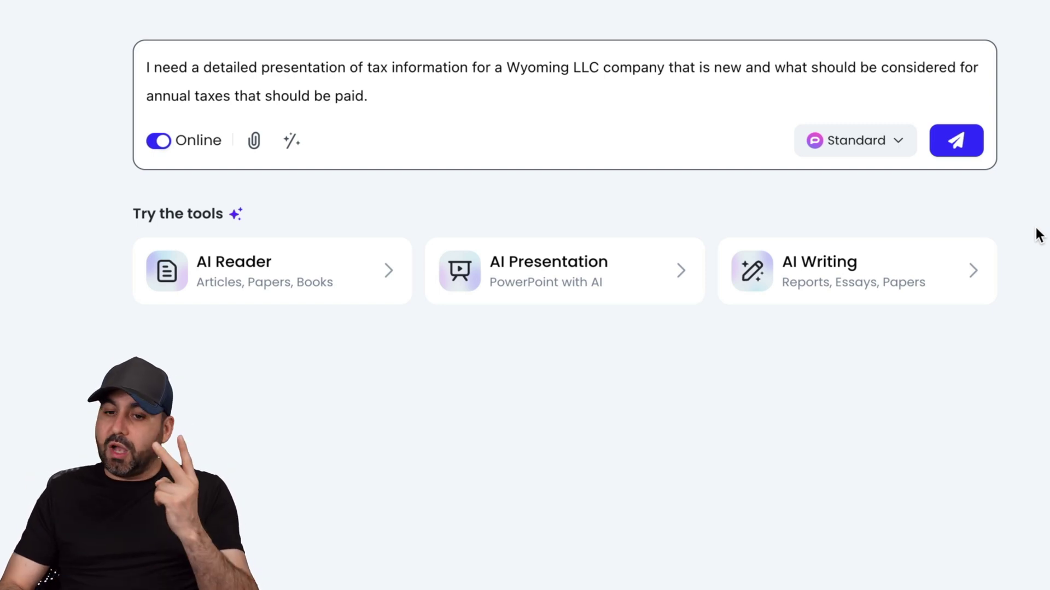
{"action": "key", "text": "Return"}
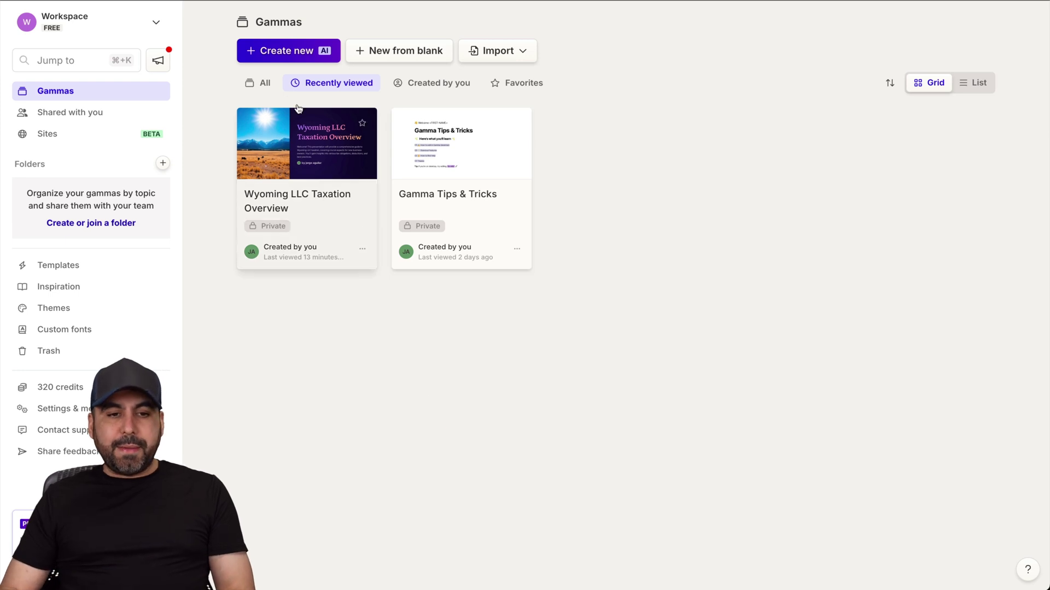
Switch to Gamma and generate an AI outline for a 10-card presentation on tax information and annual taxes for a new Wyoming LLC company
{"action": "left_click", "coordinate": [289, 50]}
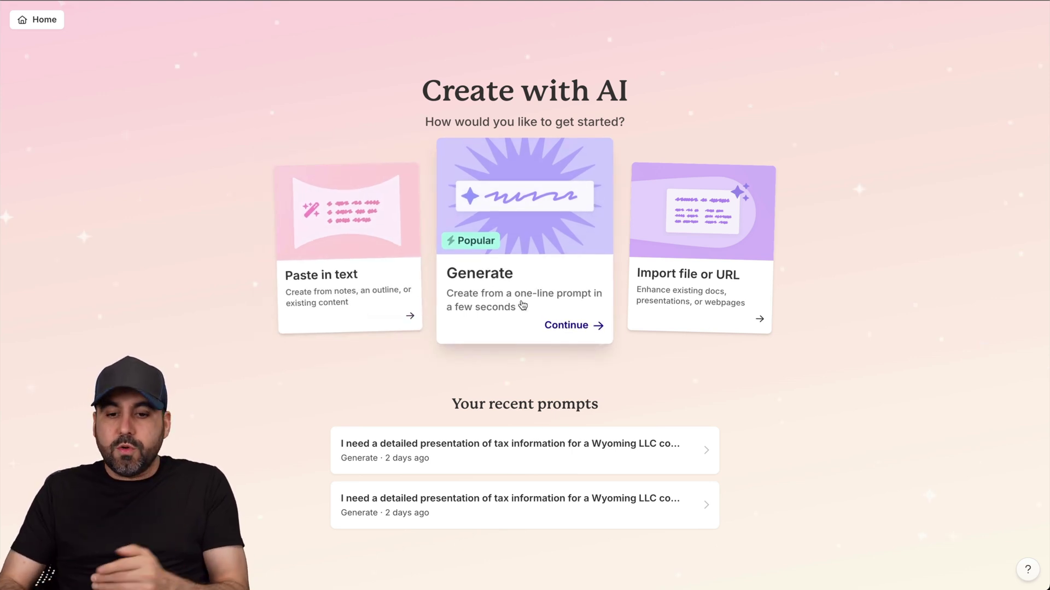
{"action": "left_click", "coordinate": [561, 294]}
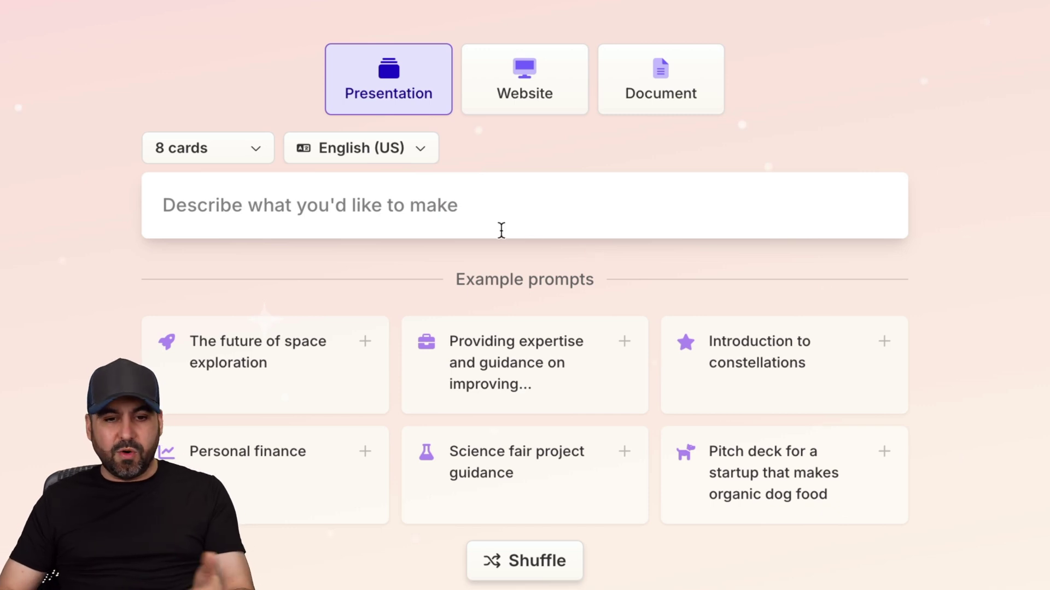
{"action": "left_click", "coordinate": [235, 171]}
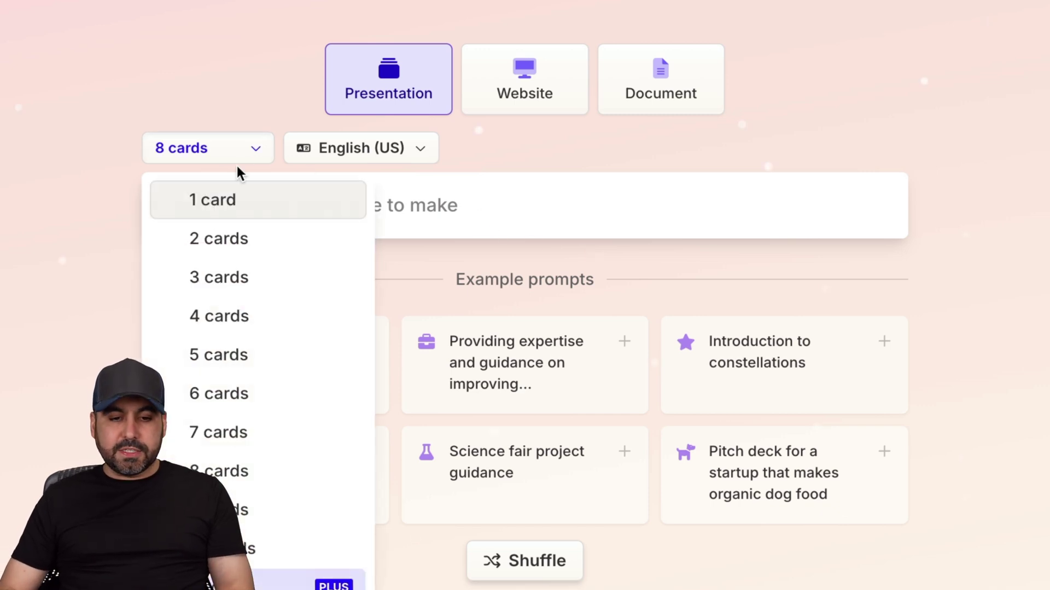
{"action": "left_click", "coordinate": [271, 546]}
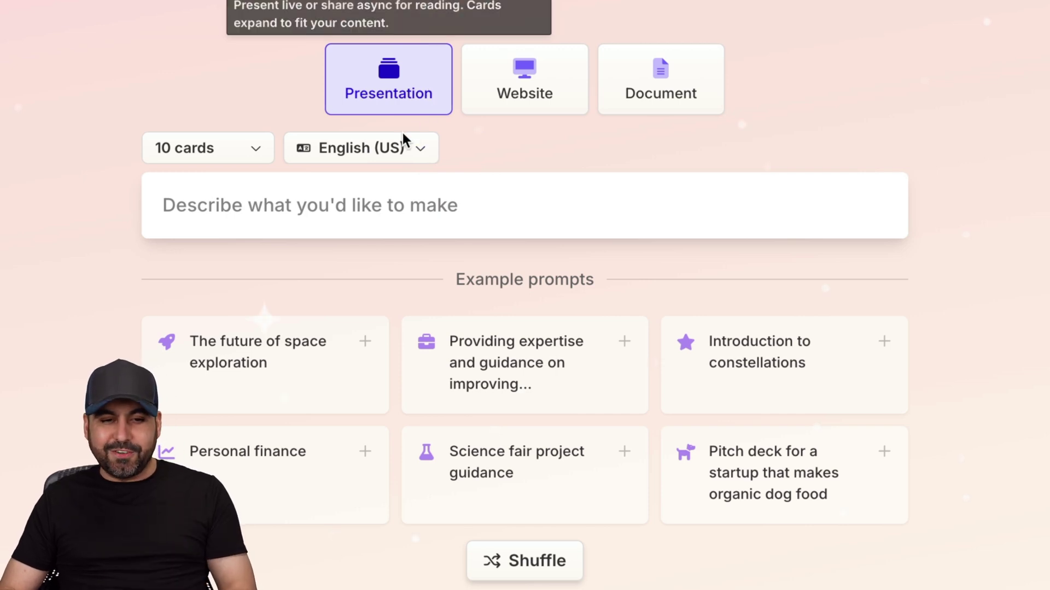
{"action": "left_click", "coordinate": [402, 197]}
{"action": "type", "text": "I need a detailed presentation of tax information for a Wyoming LLC company that is new and what should be considered for annual taxes that should be paid."}
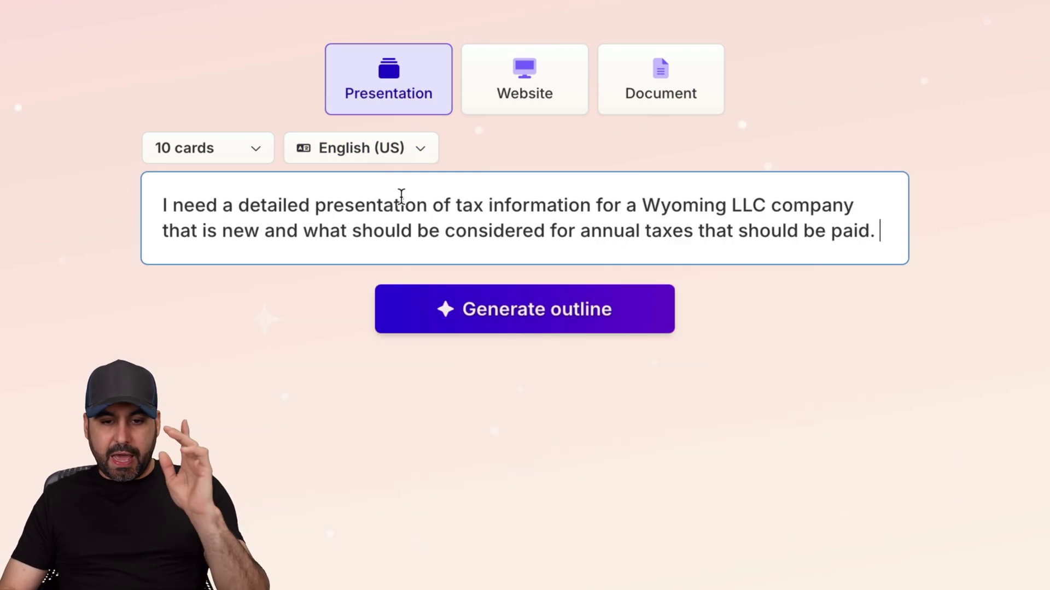
{"action": "left_click", "coordinate": [492, 308]}
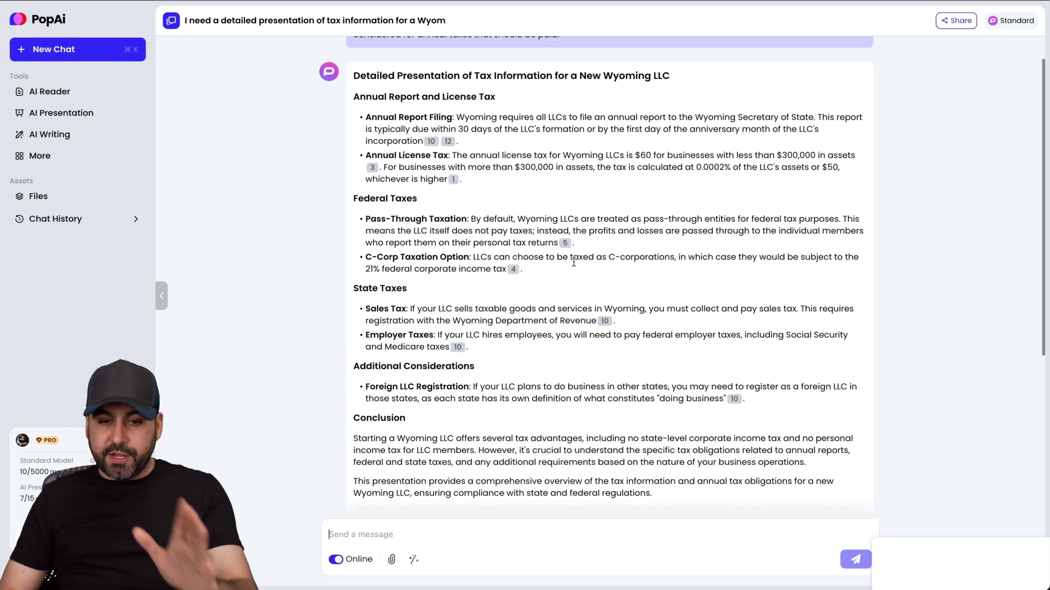
Switch to PopAi and review its written answer on Wyoming LLC taxes through the conclusion, sources and follow-up options
{"action": "scroll", "coordinate": [573, 260], "scroll_direction": "down", "scroll_amount": 1}
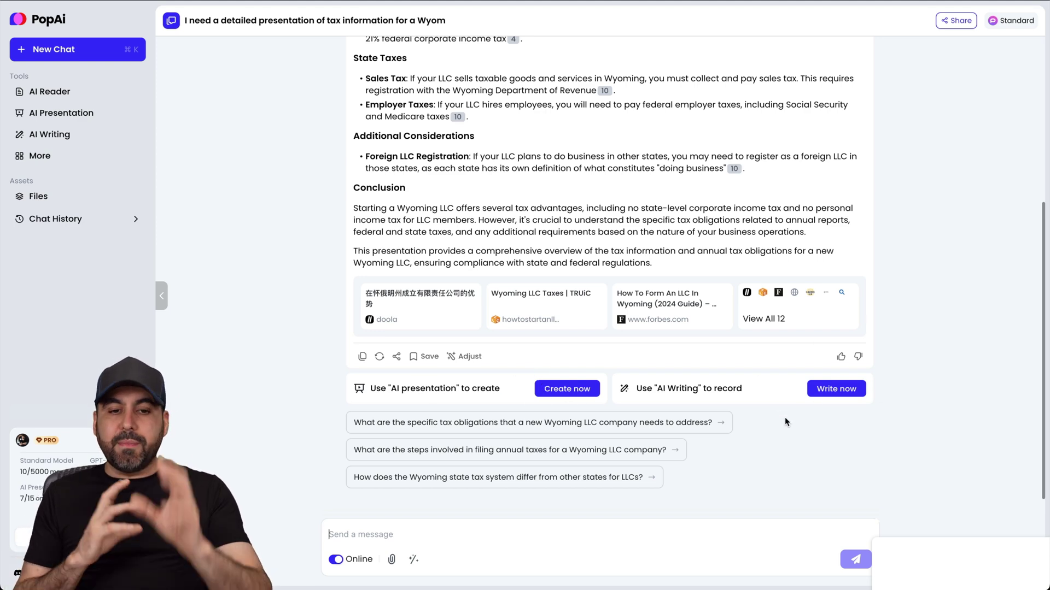
{"action": "left_click", "coordinate": [397, 539]}
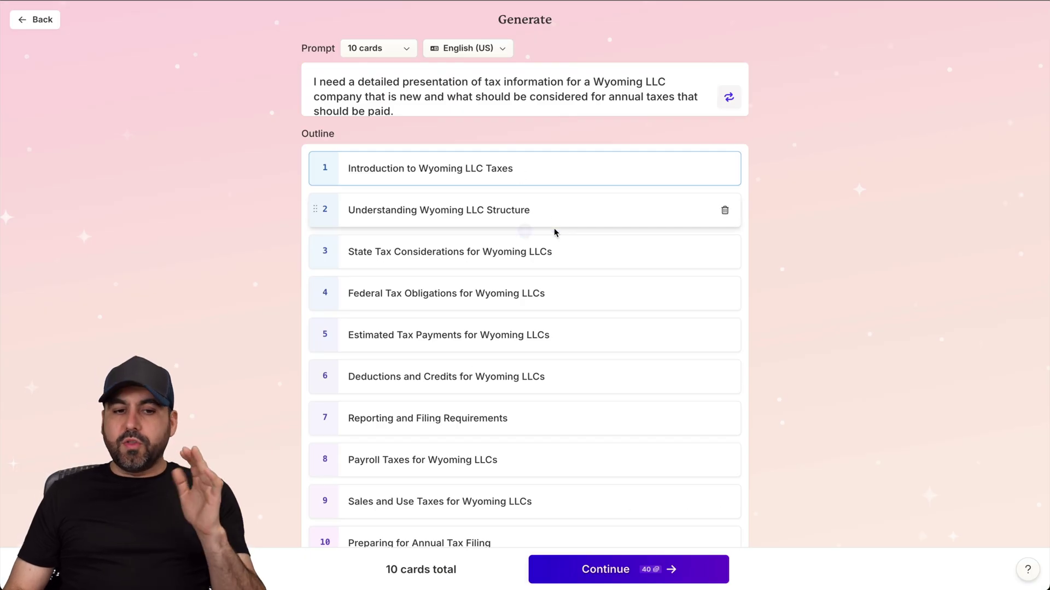
Switch to Gamma, look over the ten outline cards, and accept the outline to proceed to theme selection
{"action": "mouse_move", "coordinate": [554, 232]}
{"action": "scroll", "coordinate": [554, 232], "scroll_direction": "down", "scroll_amount": 3}
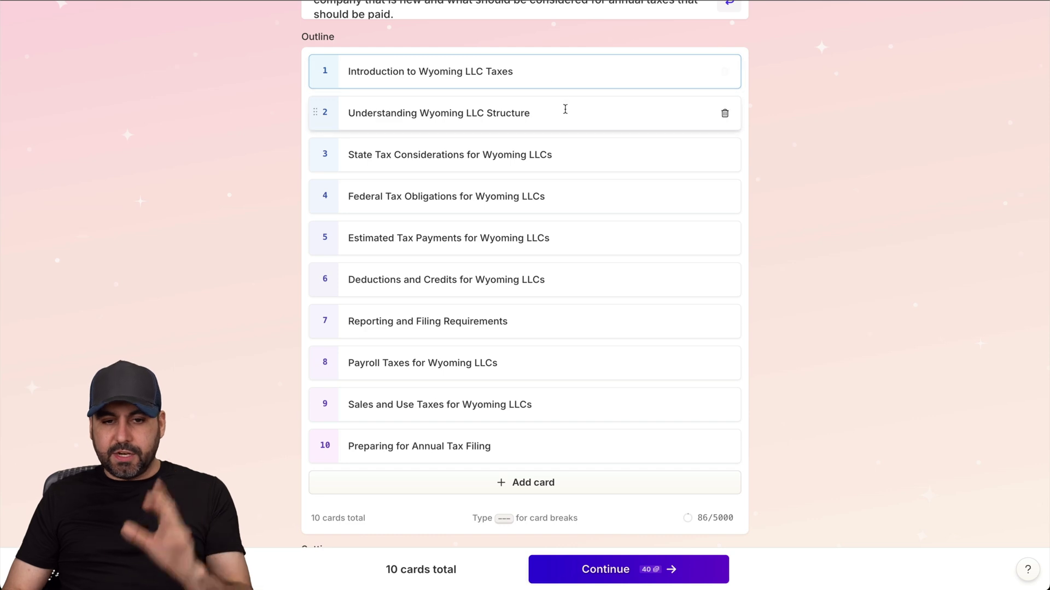
{"action": "left_click", "coordinate": [569, 157]}
{"action": "mouse_move", "coordinate": [582, 262]}
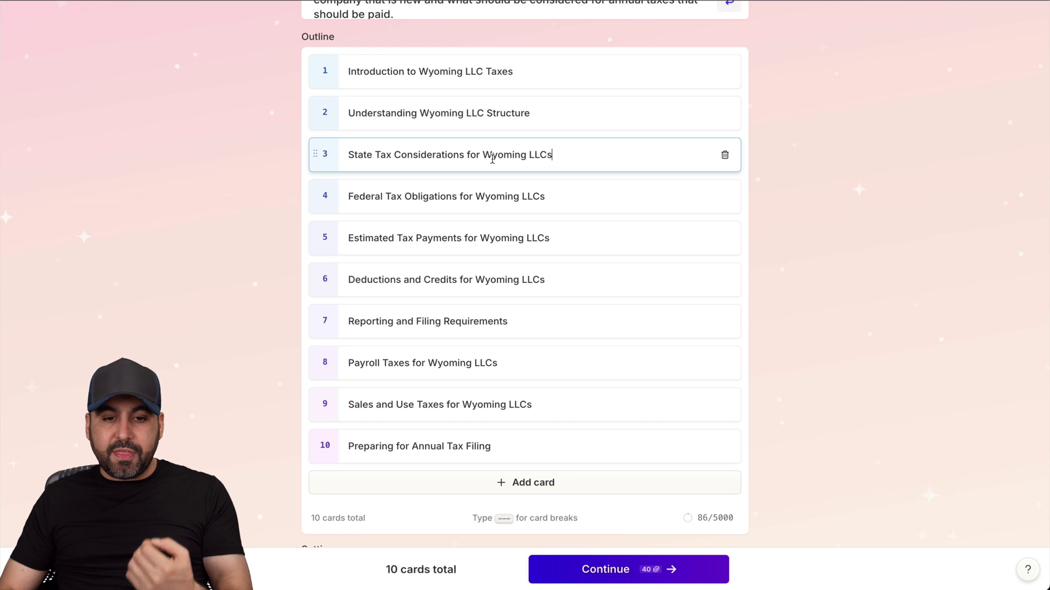
{"action": "left_click", "coordinate": [604, 571]}
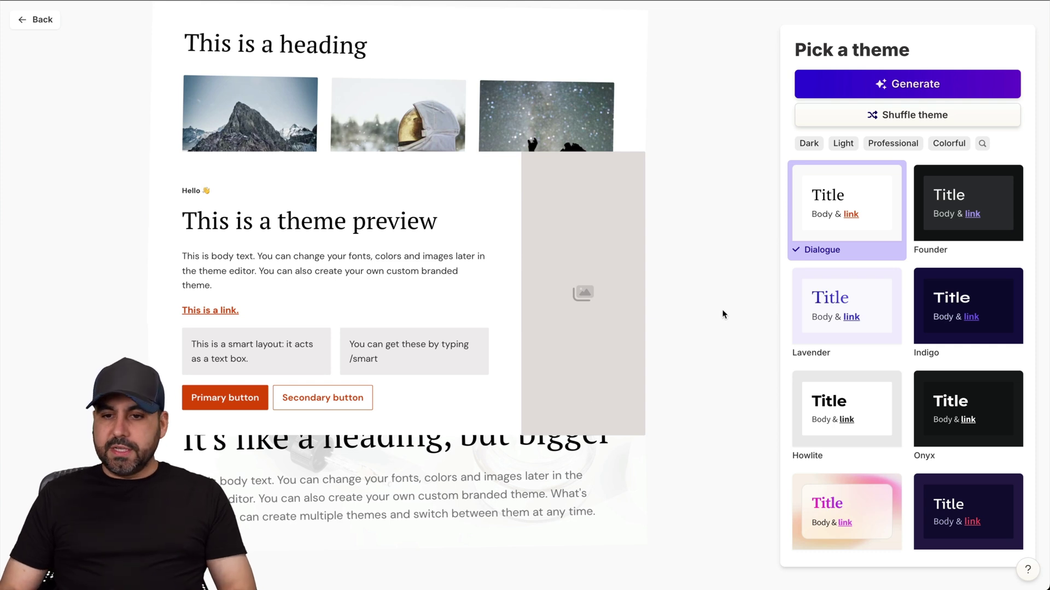
Compare the Lavender and Chimney Smoke themes, choose Lavender, and generate the presentation
{"action": "left_click", "coordinate": [858, 323]}
{"action": "scroll", "coordinate": [864, 388], "scroll_direction": "down", "scroll_amount": 15}
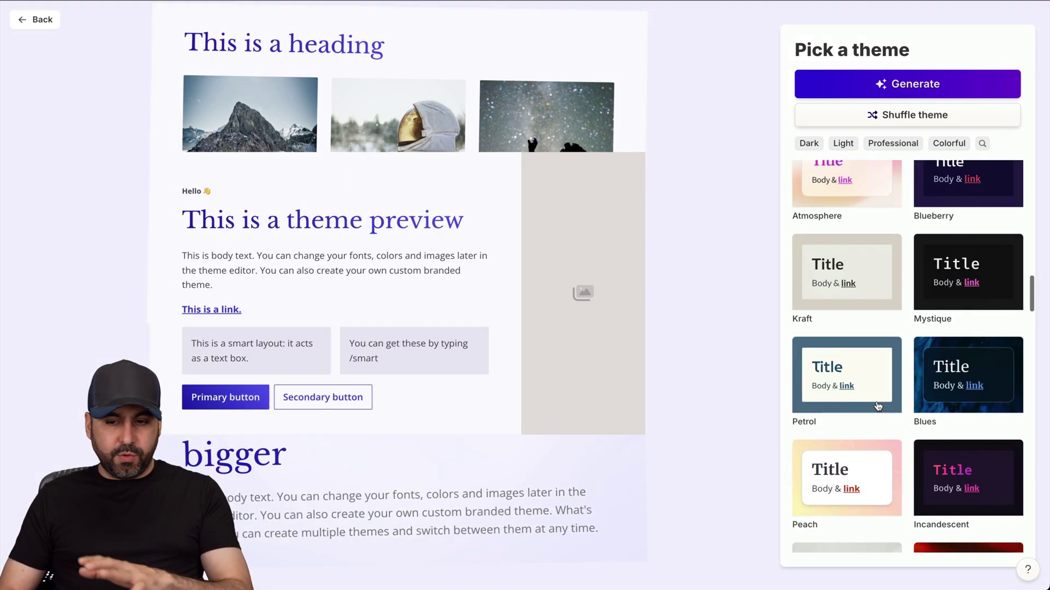
{"action": "left_click", "coordinate": [872, 403]}
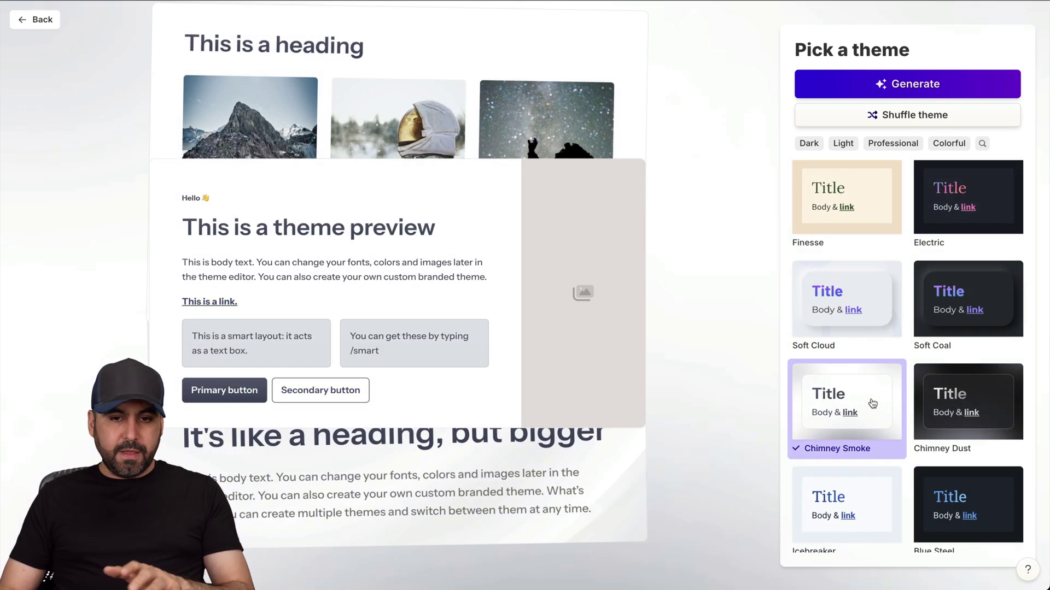
{"action": "scroll", "coordinate": [873, 366], "scroll_direction": "up", "scroll_amount": 10}
{"action": "left_click", "coordinate": [853, 382]}
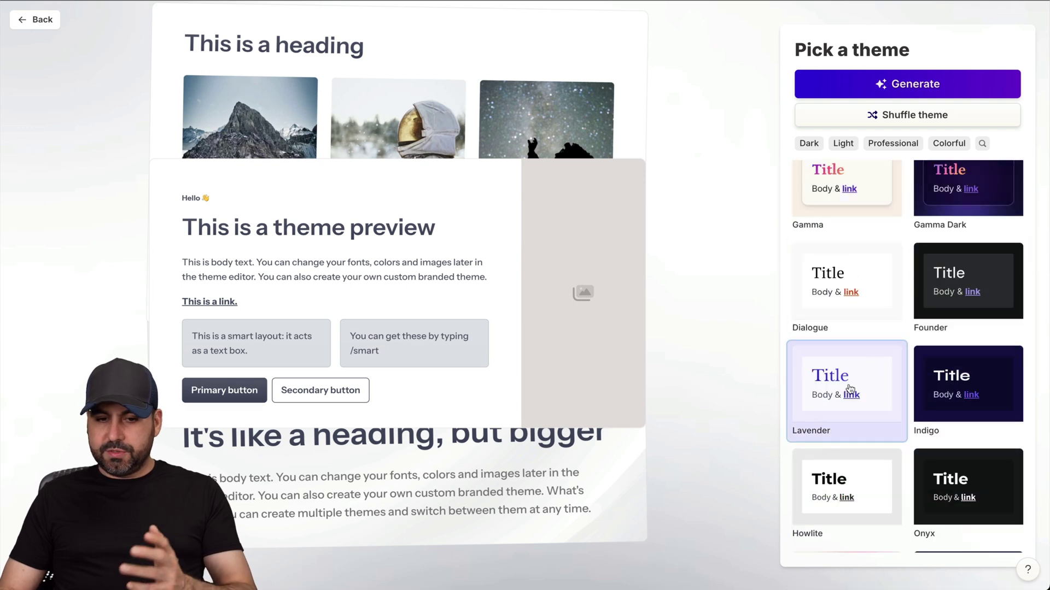
{"action": "scroll", "coordinate": [850, 389], "scroll_direction": "up", "scroll_amount": 5}
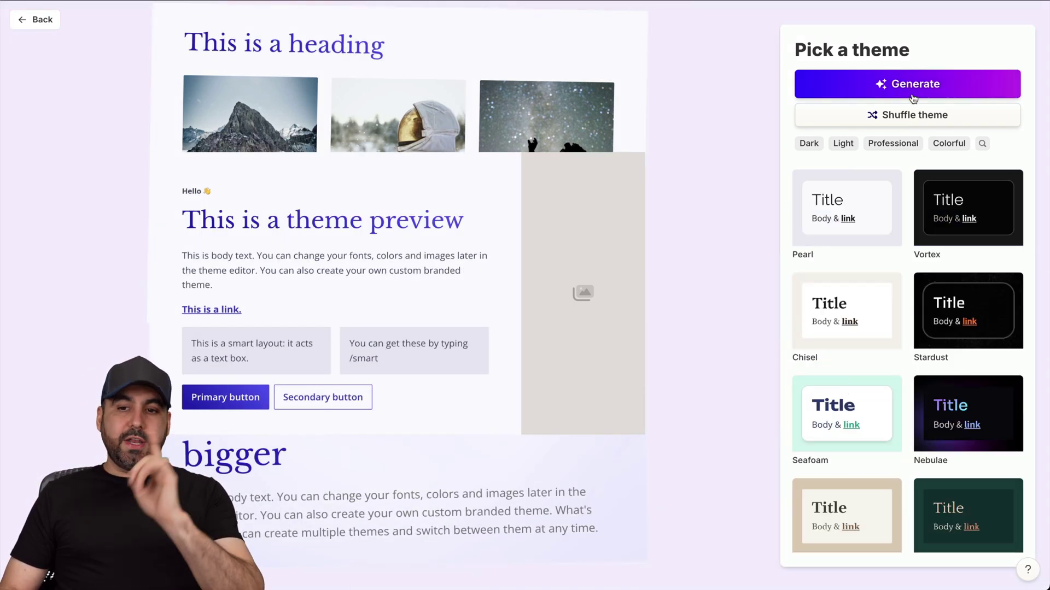
{"action": "left_click", "coordinate": [913, 94]}
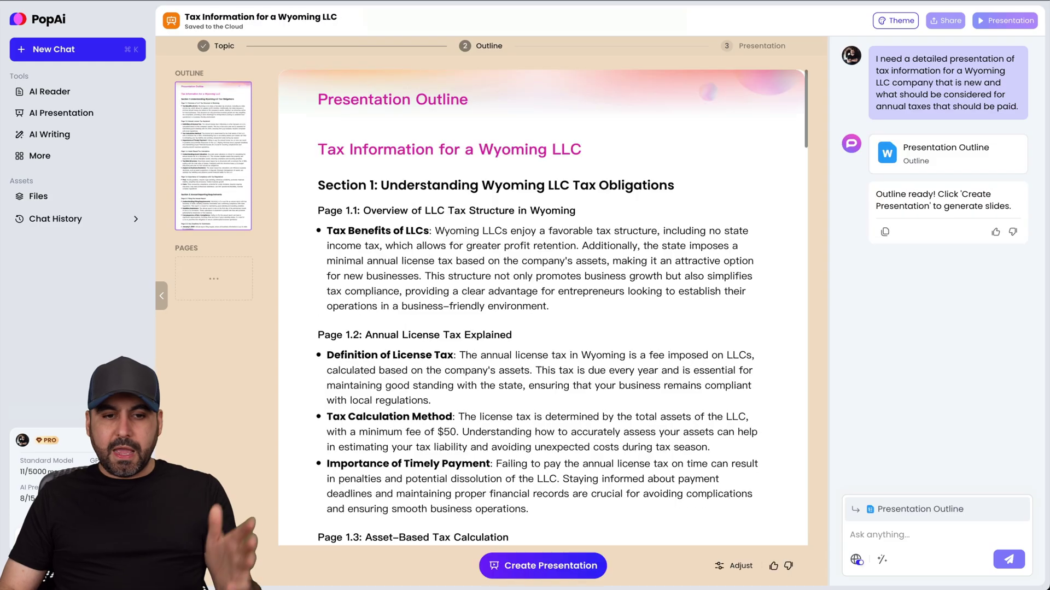
Switch to PopAi and read through the presentation outline, from the tax obligations section to the additional tax considerations
{"action": "scroll", "coordinate": [478, 399], "scroll_direction": "down", "scroll_amount": 15}
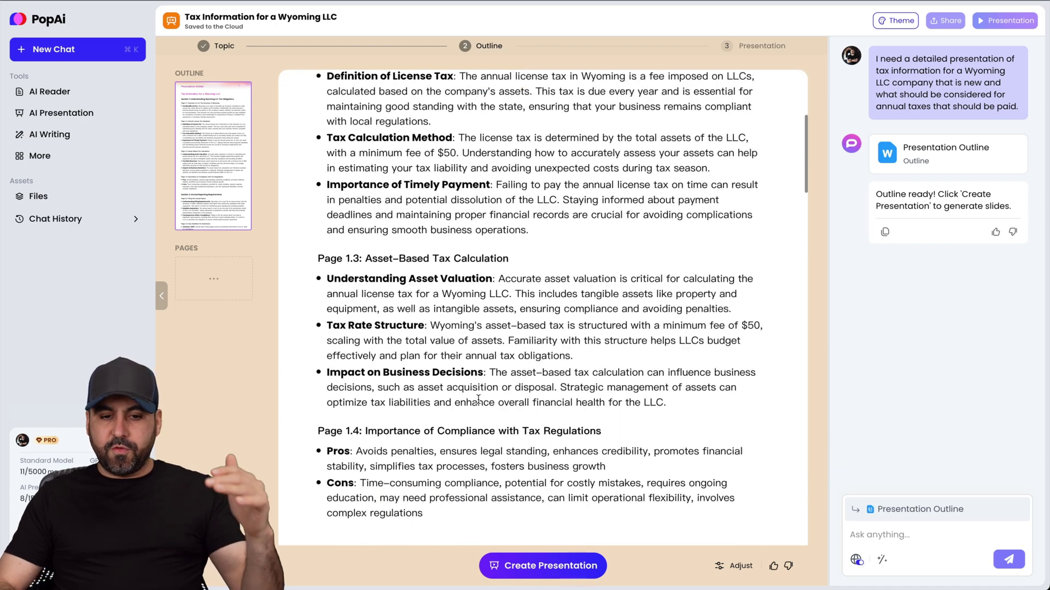
{"action": "scroll", "coordinate": [479, 400], "scroll_direction": "down", "scroll_amount": 3}
{"action": "scroll", "coordinate": [479, 400], "scroll_direction": "up", "scroll_amount": 20}
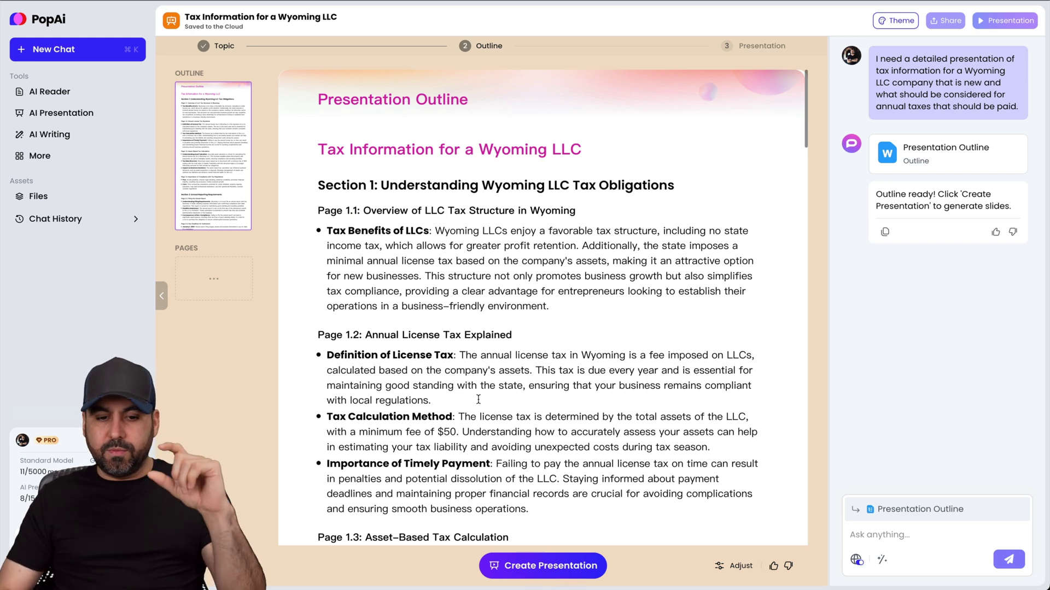
{"action": "scroll", "coordinate": [479, 400], "scroll_direction": "down", "scroll_amount": 3}
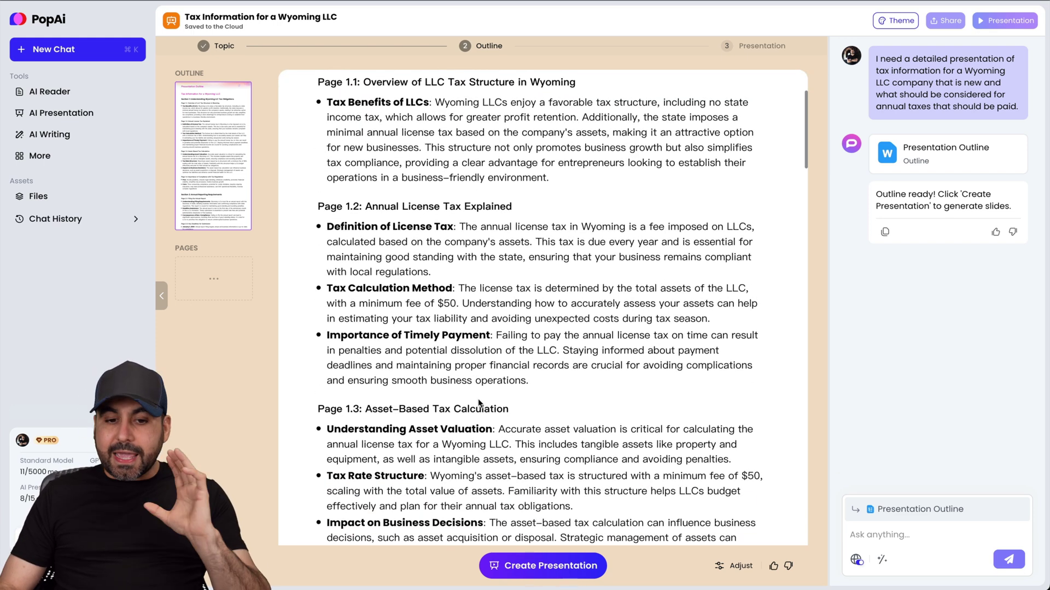
{"action": "scroll", "coordinate": [478, 404], "scroll_direction": "down", "scroll_amount": 3}
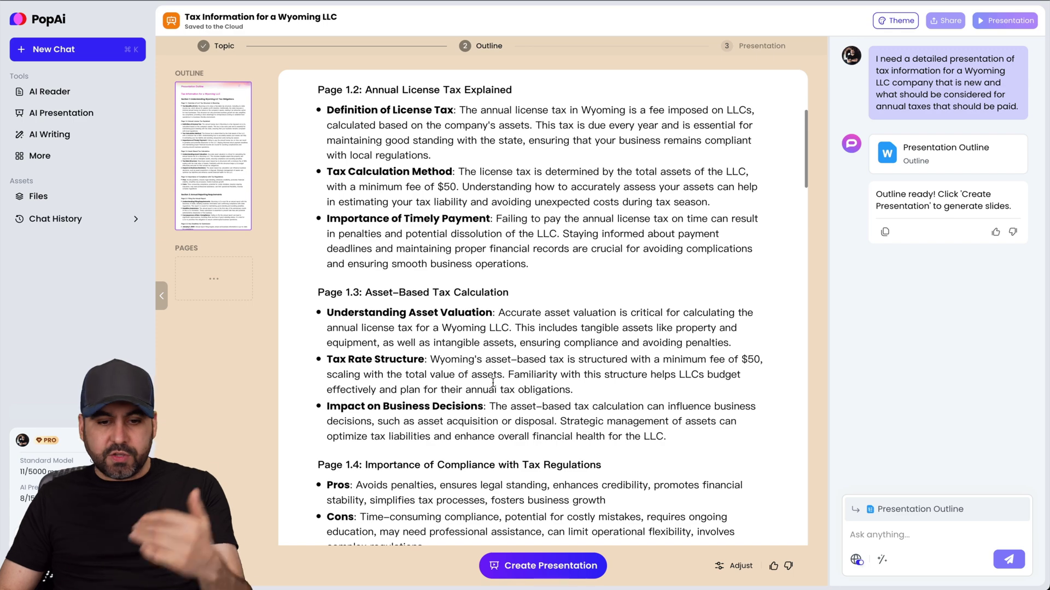
{"action": "scroll", "coordinate": [493, 383], "scroll_direction": "down", "scroll_amount": 4}
{"action": "scroll", "coordinate": [493, 383], "scroll_direction": "down", "scroll_amount": 5}
{"action": "scroll", "coordinate": [492, 382], "scroll_direction": "down", "scroll_amount": 7}
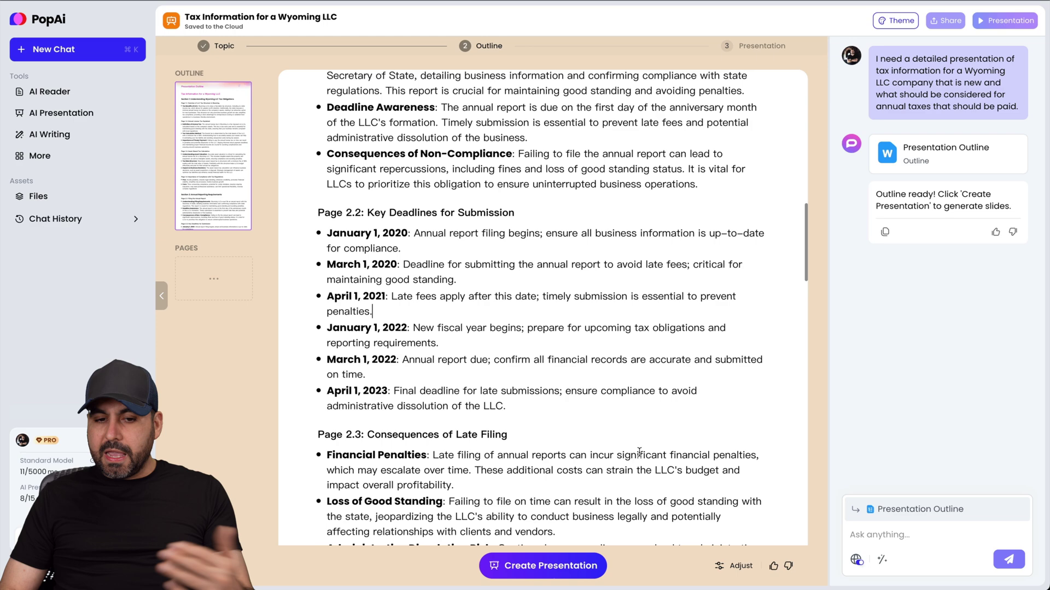
{"action": "scroll", "coordinate": [483, 298], "scroll_direction": "down", "scroll_amount": 10}
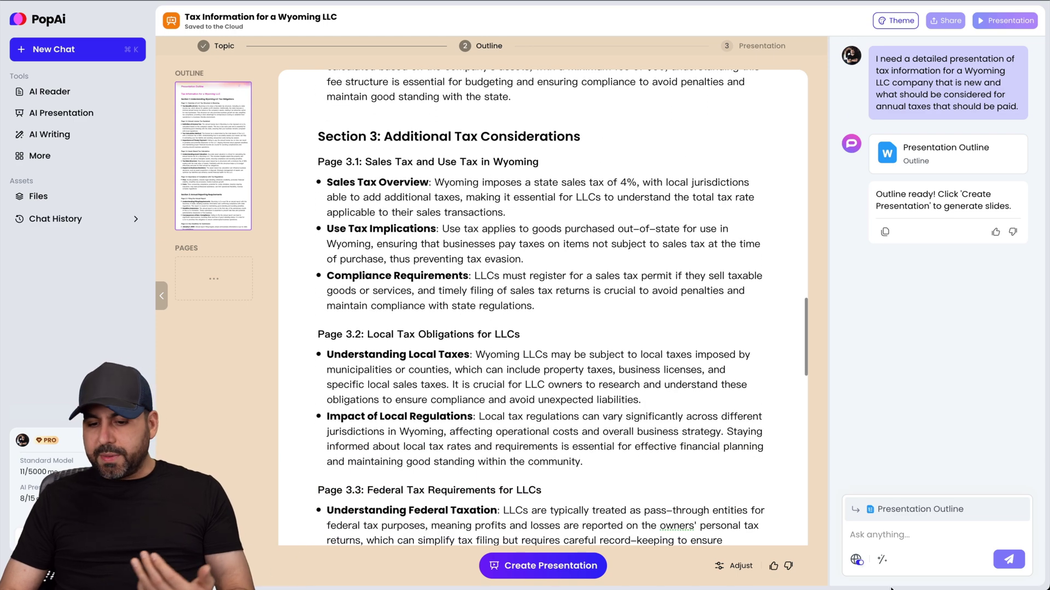
Create the presentation slides from the Wyoming LLC tax outline
{"action": "left_click", "coordinate": [915, 538]}
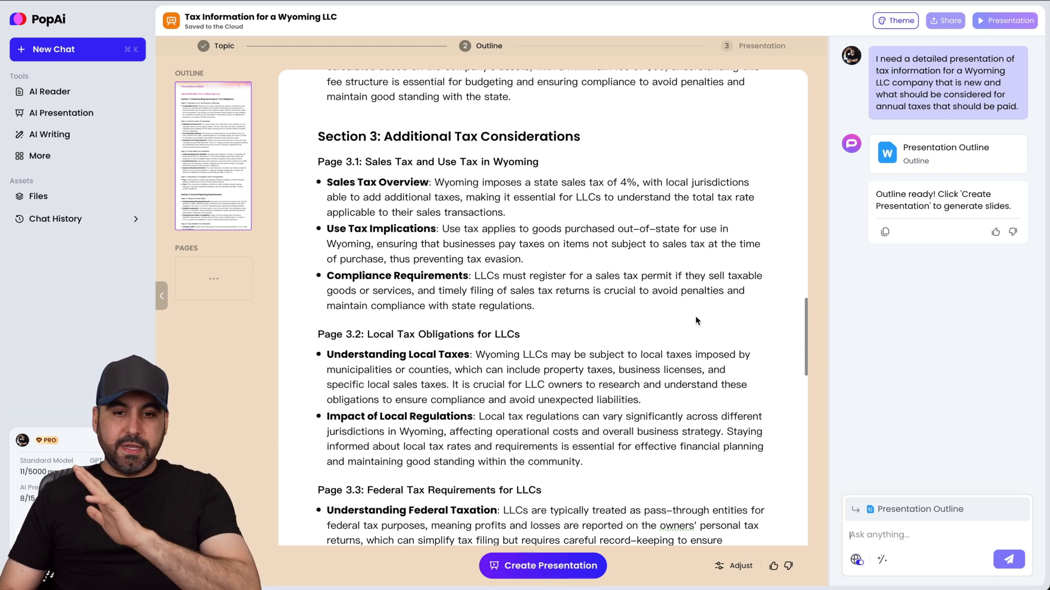
{"action": "left_click", "coordinate": [555, 567]}
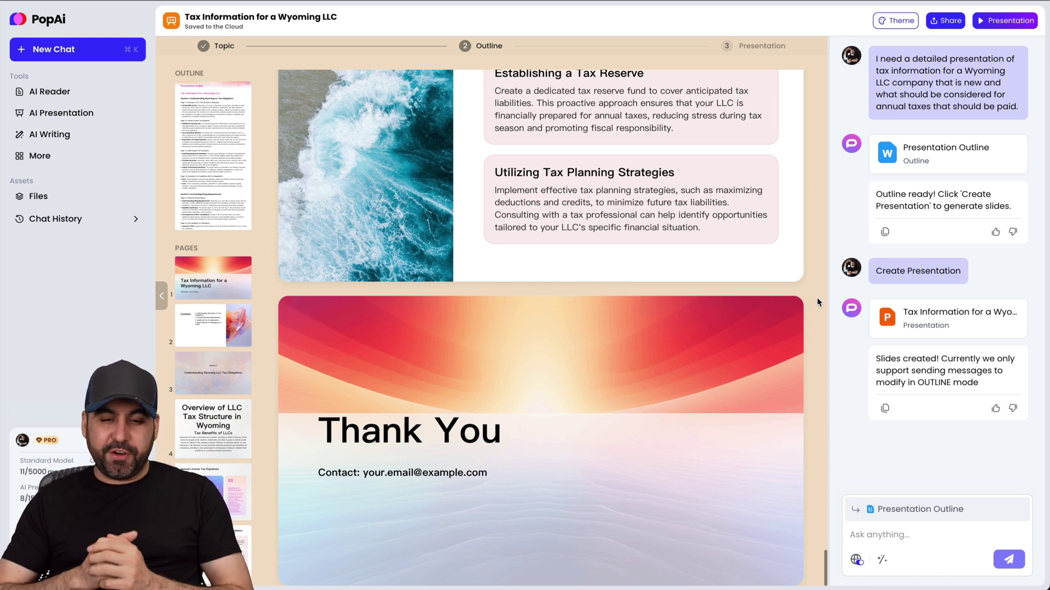
Review the generated Wyoming LLC tax slides from the closing slide back to the title slide
{"action": "scroll", "coordinate": [817, 298], "scroll_direction": "up", "scroll_amount": 15}
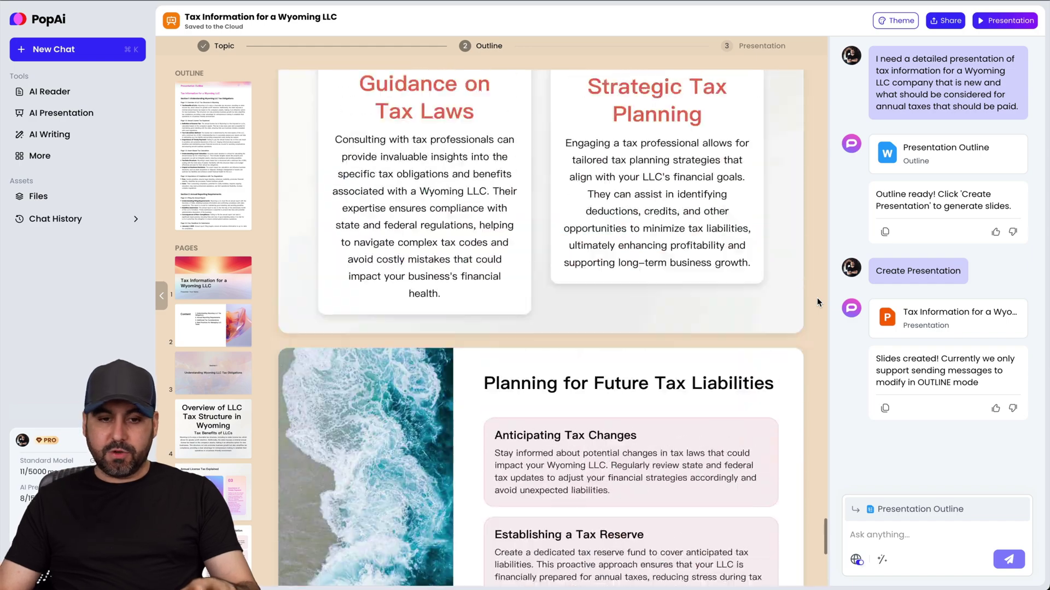
{"action": "scroll", "coordinate": [817, 297], "scroll_direction": "up", "scroll_amount": 15}
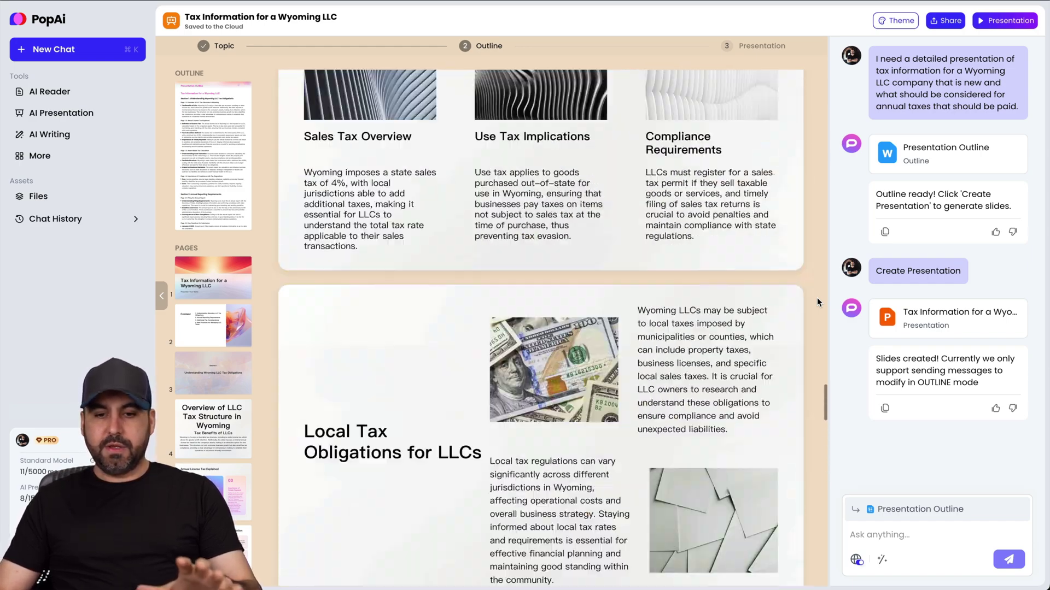
{"action": "scroll", "coordinate": [817, 297], "scroll_direction": "up", "scroll_amount": 15}
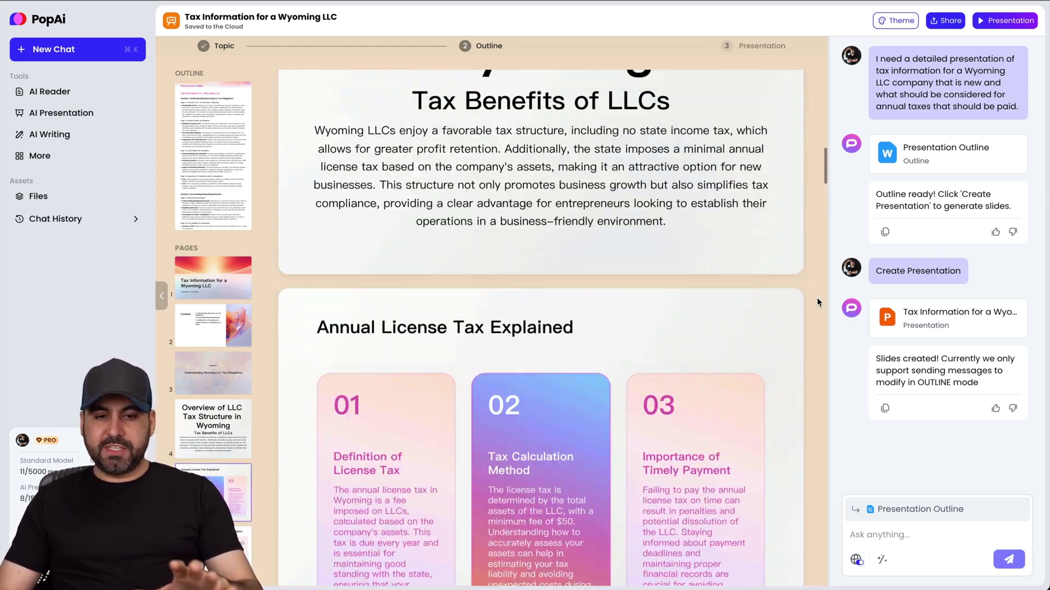
{"action": "scroll", "coordinate": [816, 298], "scroll_direction": "up", "scroll_amount": 8}
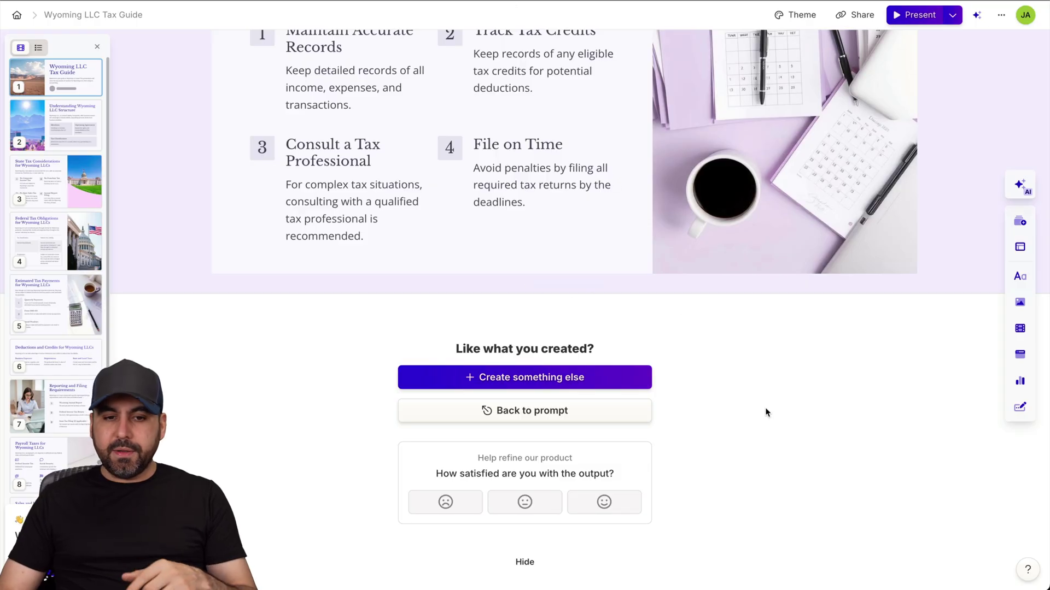
Switch to Gamma and review the Wyoming LLC Tax Guide cards from the end back towards the beginning
{"action": "scroll", "coordinate": [765, 408], "scroll_direction": "up", "scroll_amount": 5}
{"action": "scroll", "coordinate": [766, 407], "scroll_direction": "up", "scroll_amount": 10}
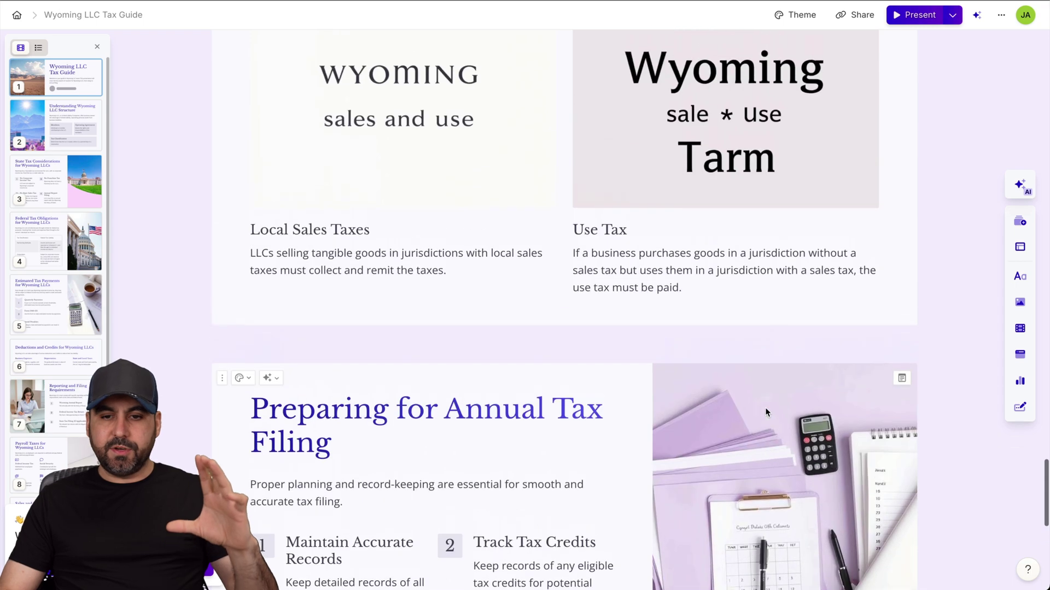
{"action": "scroll", "coordinate": [765, 407], "scroll_direction": "up", "scroll_amount": 15}
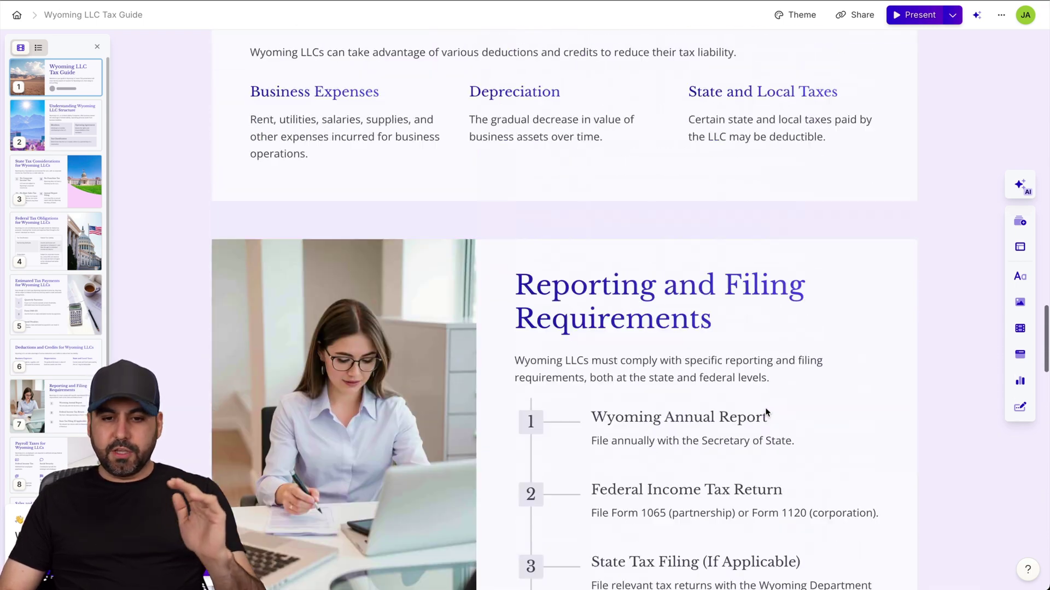
{"action": "scroll", "coordinate": [766, 407], "scroll_direction": "up", "scroll_amount": 15}
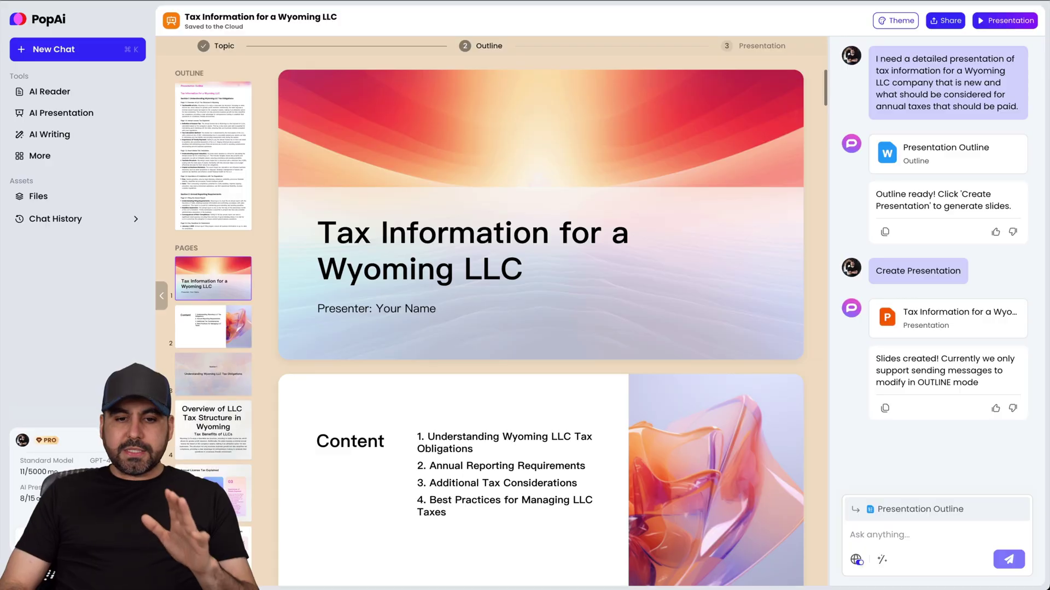
Read the PopAi slides from the title to Asset-Based Tax Calculation, checking the minimum fee in the Tax Calculation Method text
{"action": "mouse_move", "coordinate": [564, 342]}
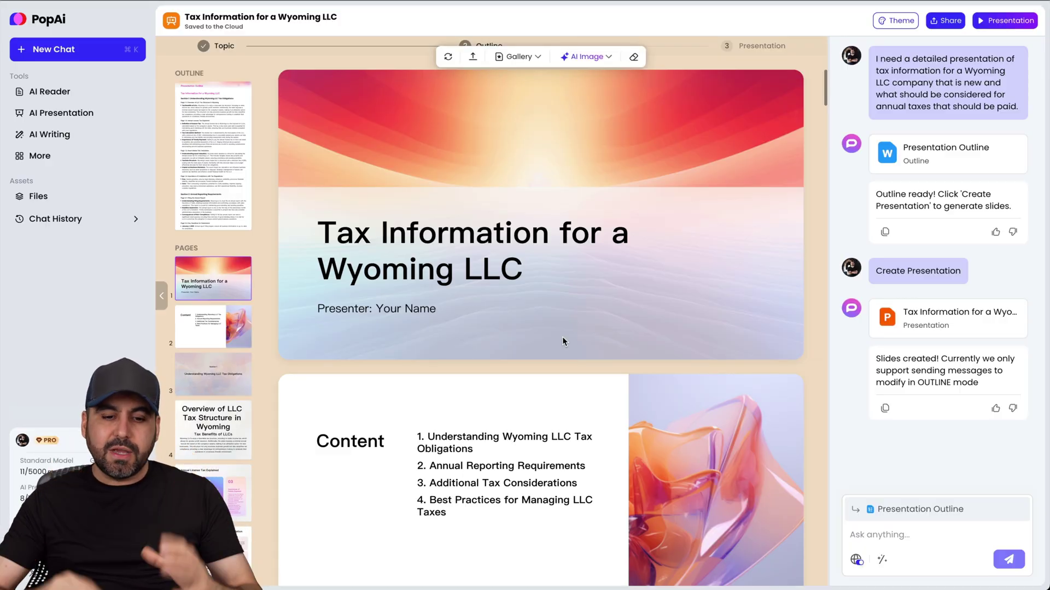
{"action": "scroll", "coordinate": [562, 337], "scroll_direction": "down", "scroll_amount": 12}
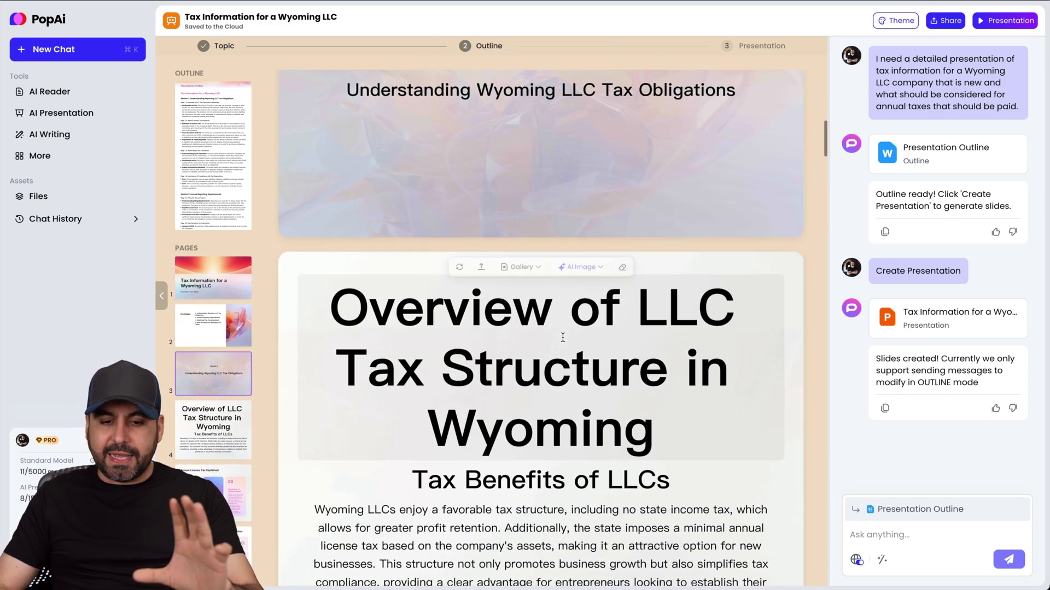
{"action": "scroll", "coordinate": [563, 337], "scroll_direction": "down", "scroll_amount": 3}
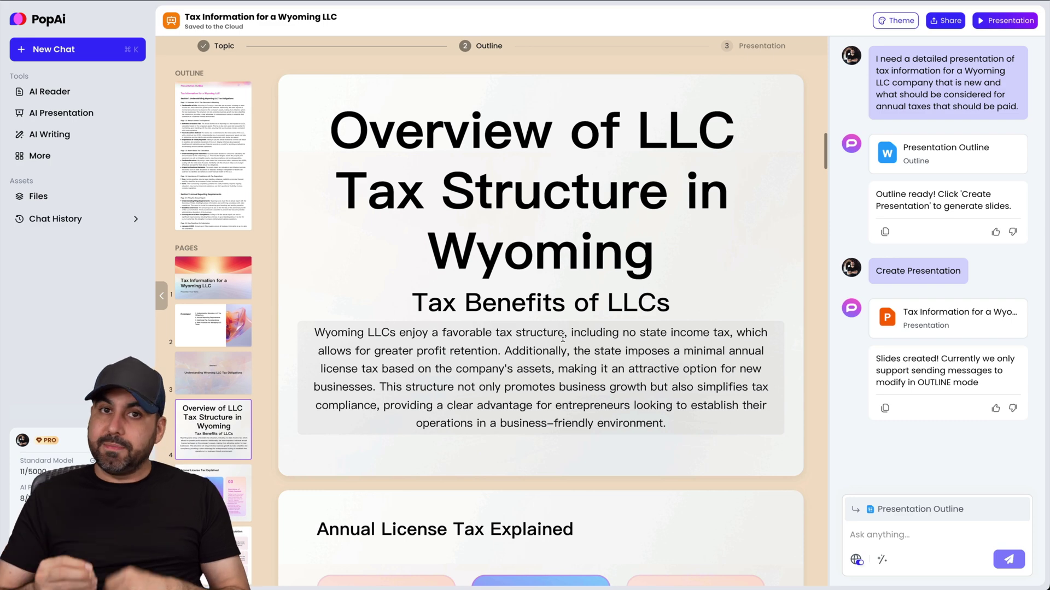
{"action": "scroll", "coordinate": [562, 337], "scroll_direction": "down", "scroll_amount": 2}
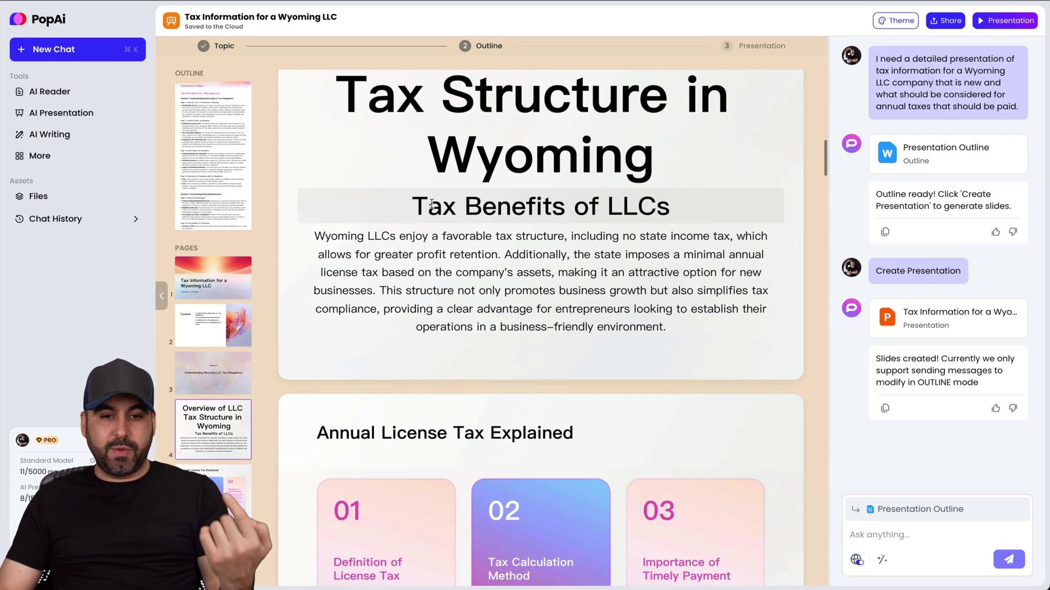
{"action": "scroll", "coordinate": [668, 237], "scroll_direction": "down", "scroll_amount": 7}
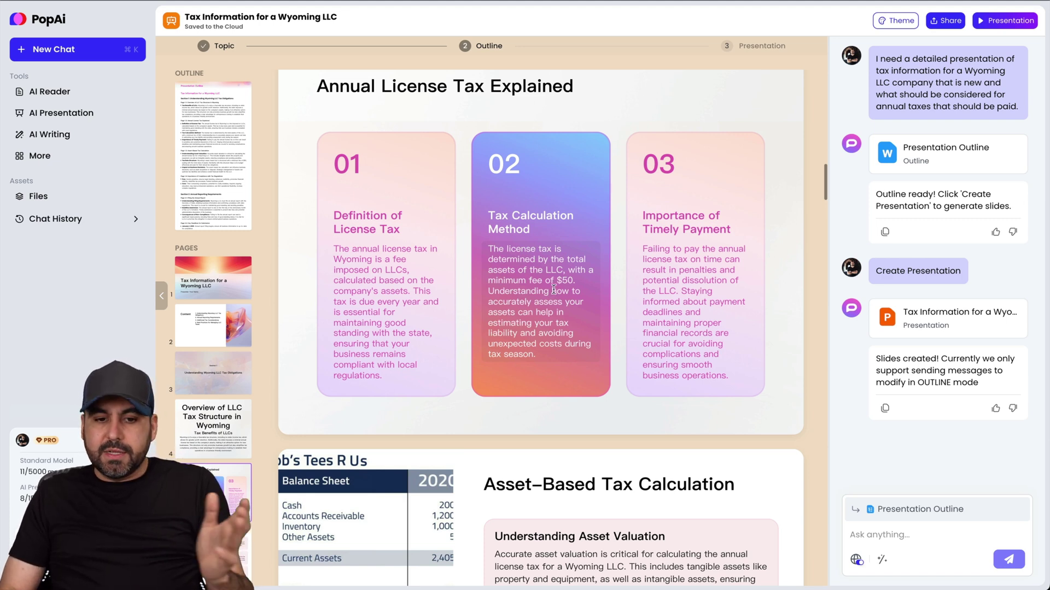
{"action": "left_click_drag", "start_coordinate": [555, 280], "coordinate": [575, 281]}
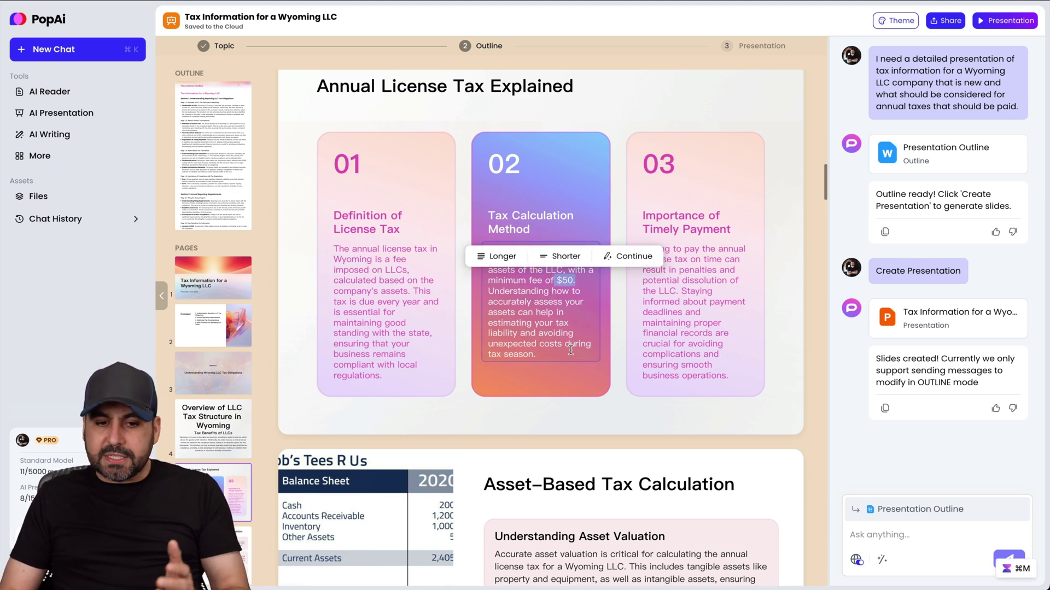
{"action": "left_click", "coordinate": [541, 305]}
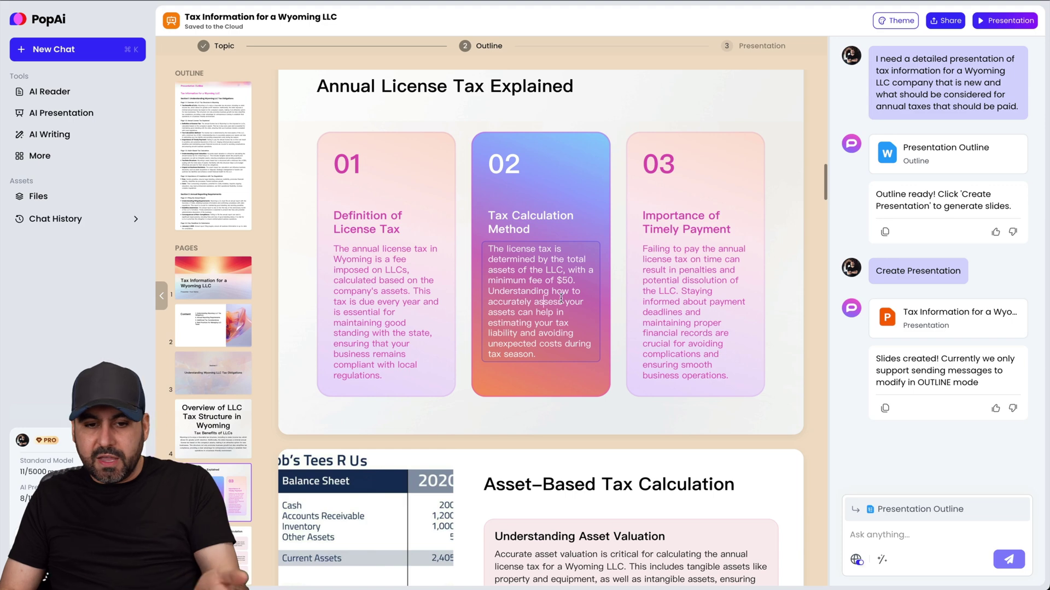
{"action": "scroll", "coordinate": [568, 290], "scroll_direction": "down", "scroll_amount": 2}
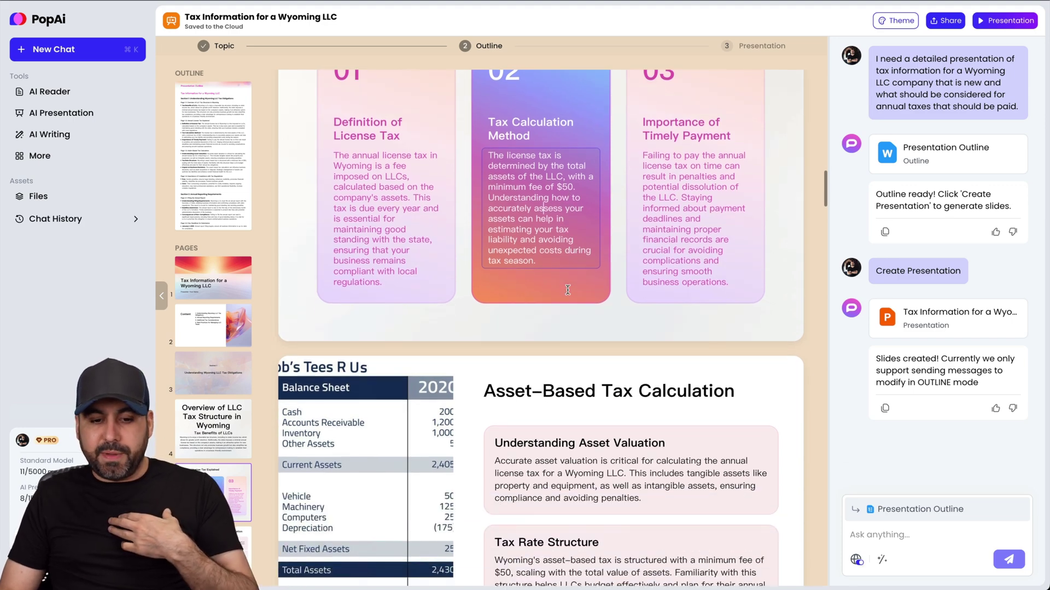
{"action": "scroll", "coordinate": [567, 294], "scroll_direction": "down", "scroll_amount": 5}
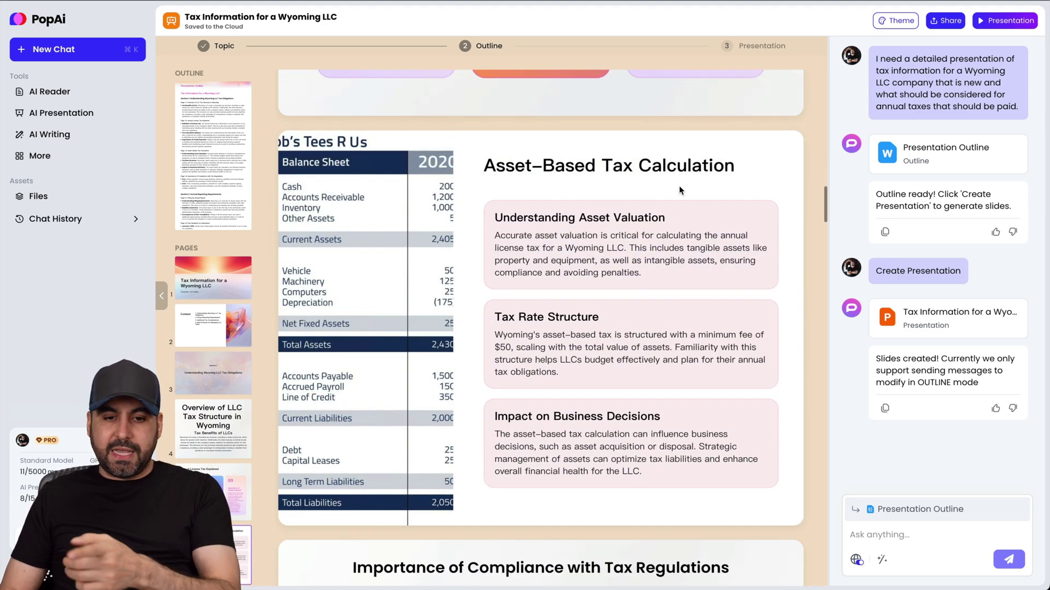
Read the annual reporting slides, covering the annual report filing, submission deadlines, late-filing consequences and associated fees
{"action": "scroll", "coordinate": [680, 190], "scroll_direction": "down", "scroll_amount": 3}
{"action": "double_click", "coordinate": [499, 229]}
{"action": "scroll", "coordinate": [592, 280], "scroll_direction": "down", "scroll_amount": 5}
{"action": "scroll", "coordinate": [592, 280], "scroll_direction": "down", "scroll_amount": 3}
{"action": "scroll", "coordinate": [598, 256], "scroll_direction": "down", "scroll_amount": 12}
{"action": "scroll", "coordinate": [597, 252], "scroll_direction": "down", "scroll_amount": 4}
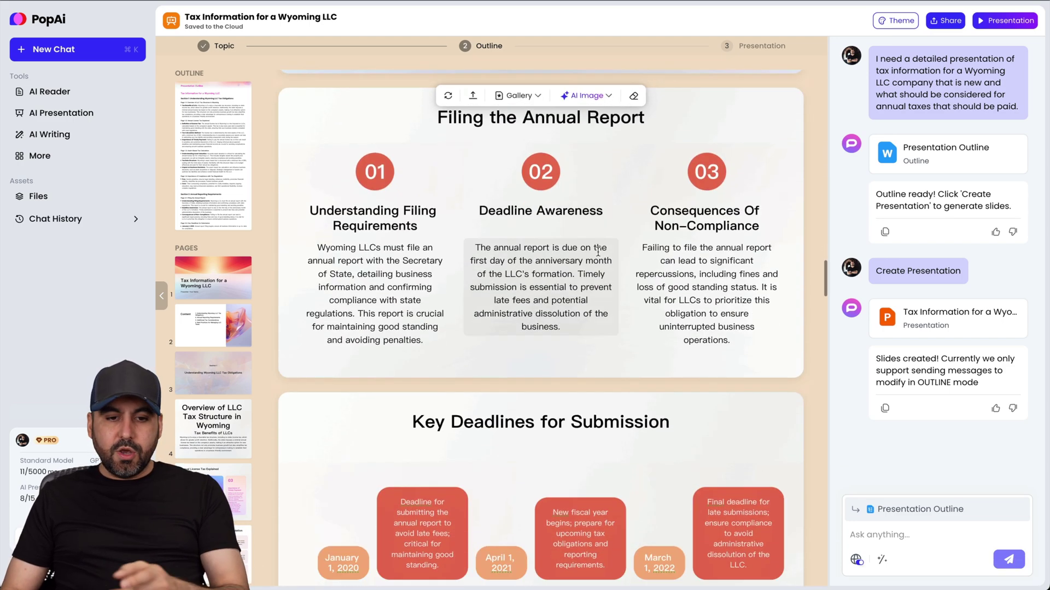
{"action": "scroll", "coordinate": [598, 251], "scroll_direction": "up", "scroll_amount": 3}
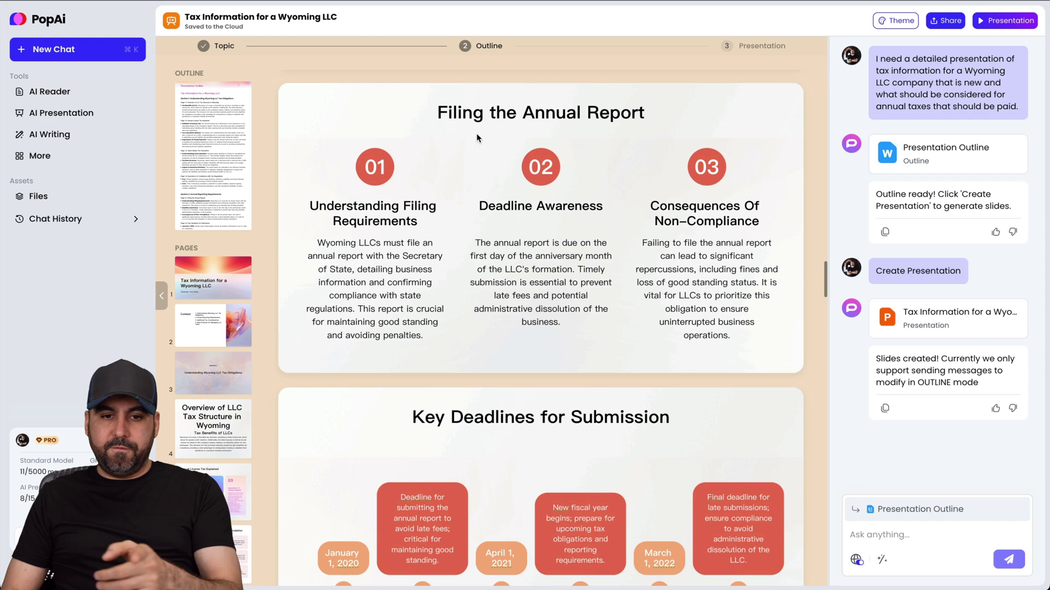
{"action": "scroll", "coordinate": [581, 326], "scroll_direction": "down", "scroll_amount": 6}
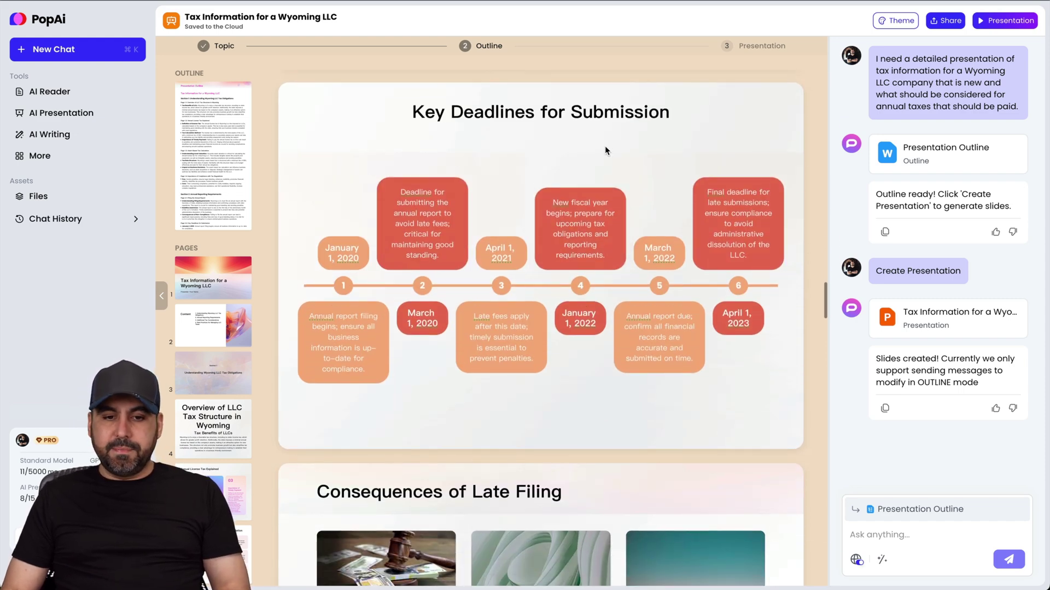
{"action": "scroll", "coordinate": [695, 393], "scroll_direction": "down", "scroll_amount": 6}
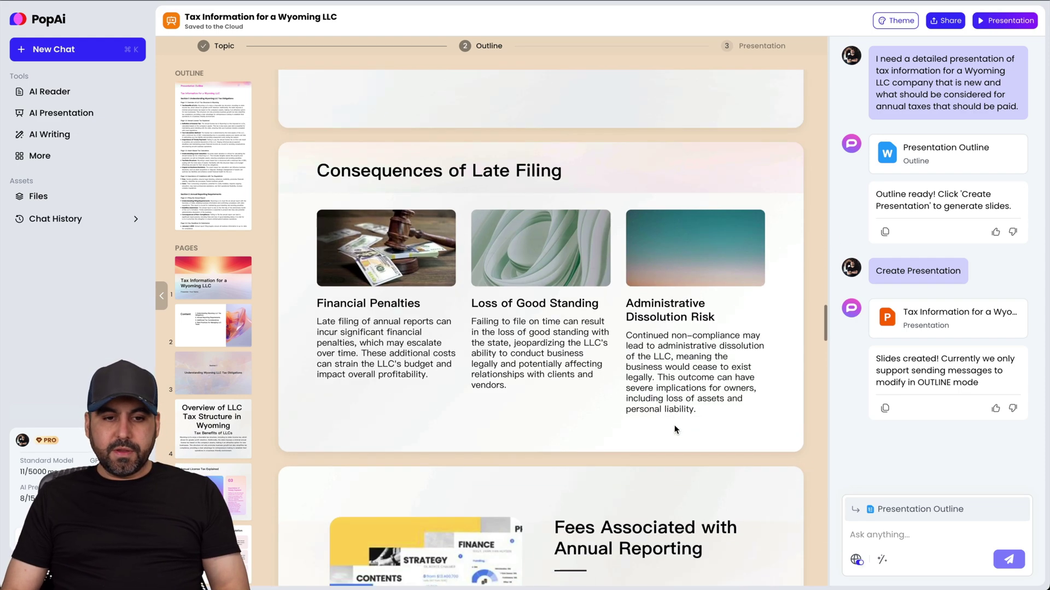
{"action": "scroll", "coordinate": [614, 447], "scroll_direction": "down", "scroll_amount": 5}
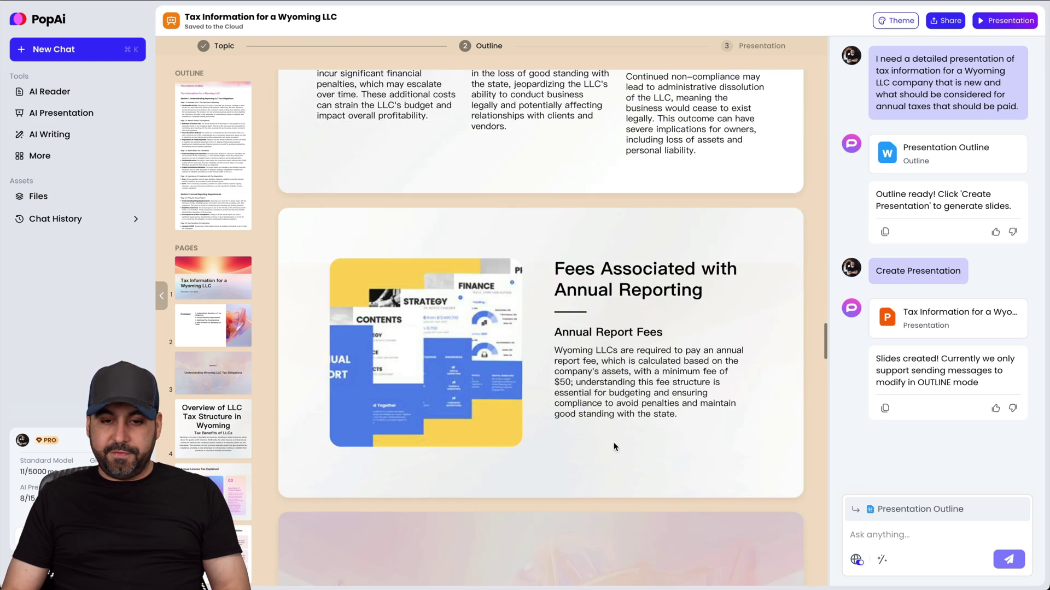
{"action": "scroll", "coordinate": [615, 447], "scroll_direction": "up", "scroll_amount": 2}
{"action": "scroll", "coordinate": [614, 447], "scroll_direction": "down", "scroll_amount": 6}
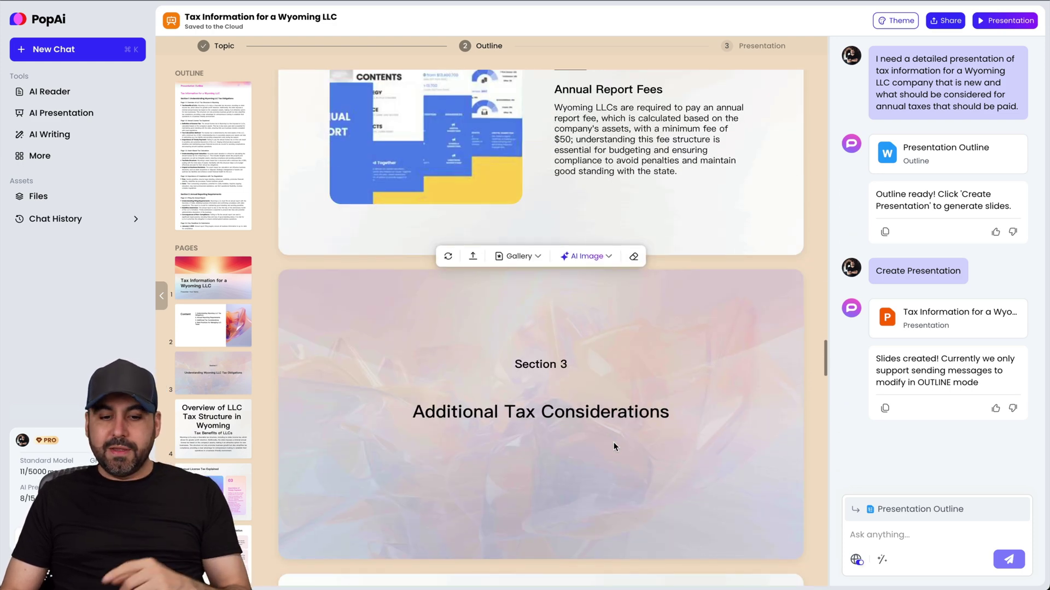
Review the slides from Additional Tax Considerations to Planning for Future Tax Liabilities, checking the sales tax overview and returning to earlier slides
{"action": "scroll", "coordinate": [614, 444], "scroll_direction": "down", "scroll_amount": 10}
{"action": "left_click", "coordinate": [332, 336]}
{"action": "left_click_drag", "start_coordinate": [332, 337], "coordinate": [422, 348]}
{"action": "left_click", "coordinate": [390, 346]}
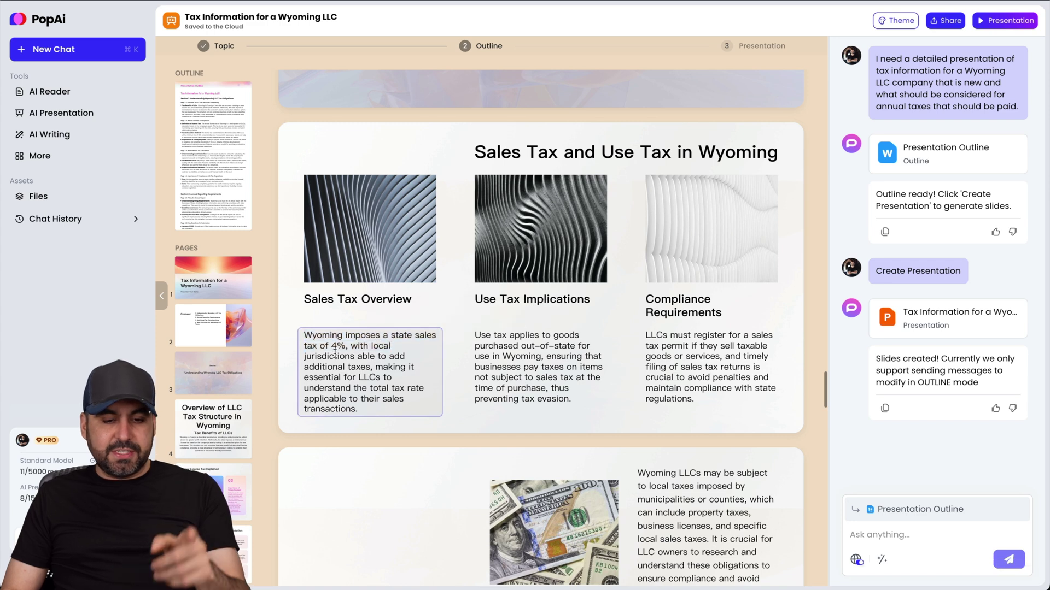
{"action": "scroll", "coordinate": [417, 382], "scroll_direction": "down", "scroll_amount": 3}
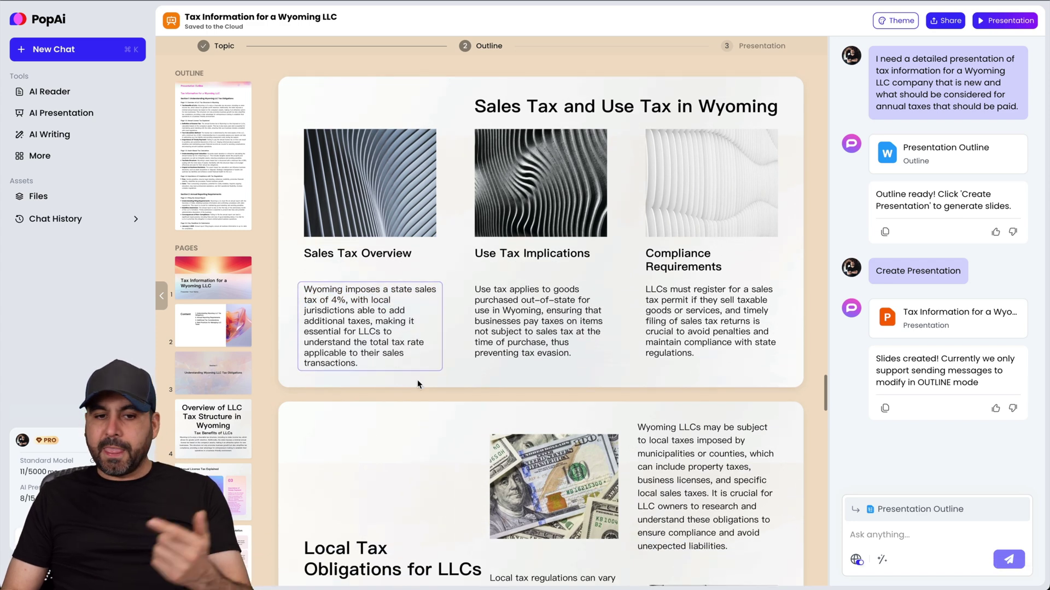
{"action": "scroll", "coordinate": [418, 384], "scroll_direction": "down", "scroll_amount": 4}
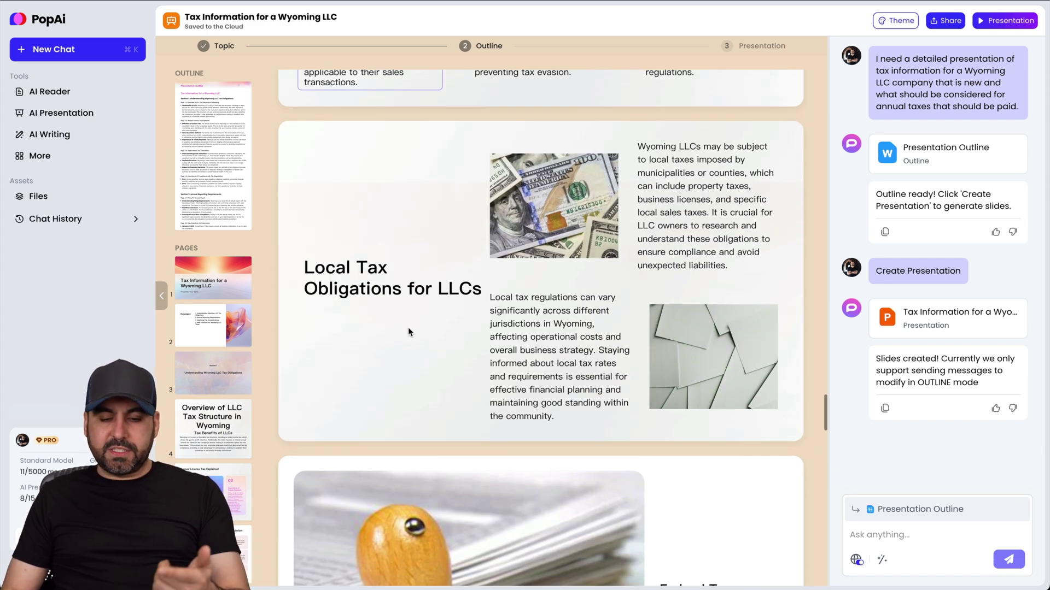
{"action": "scroll", "coordinate": [598, 297], "scroll_direction": "down", "scroll_amount": 10}
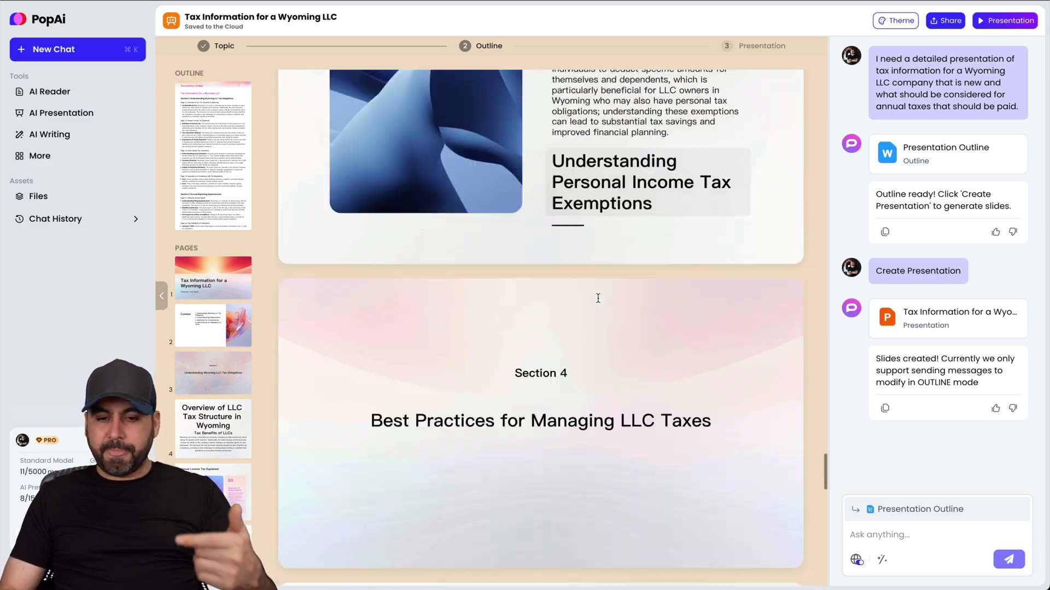
{"action": "scroll", "coordinate": [598, 297], "scroll_direction": "down", "scroll_amount": 20}
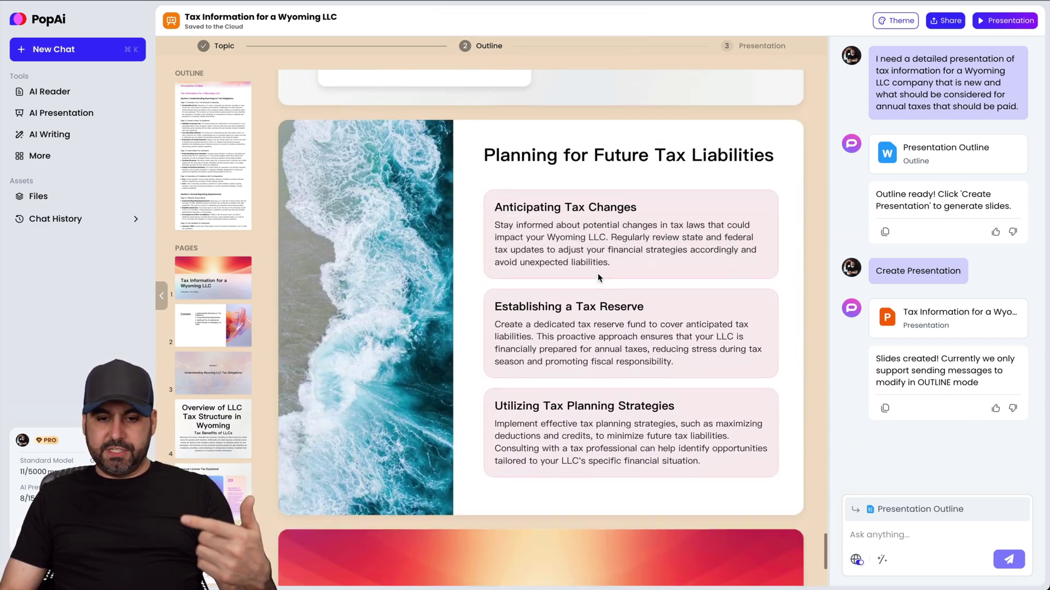
{"action": "scroll", "coordinate": [598, 278], "scroll_direction": "down", "scroll_amount": 3}
{"action": "scroll", "coordinate": [598, 273], "scroll_direction": "up", "scroll_amount": 20}
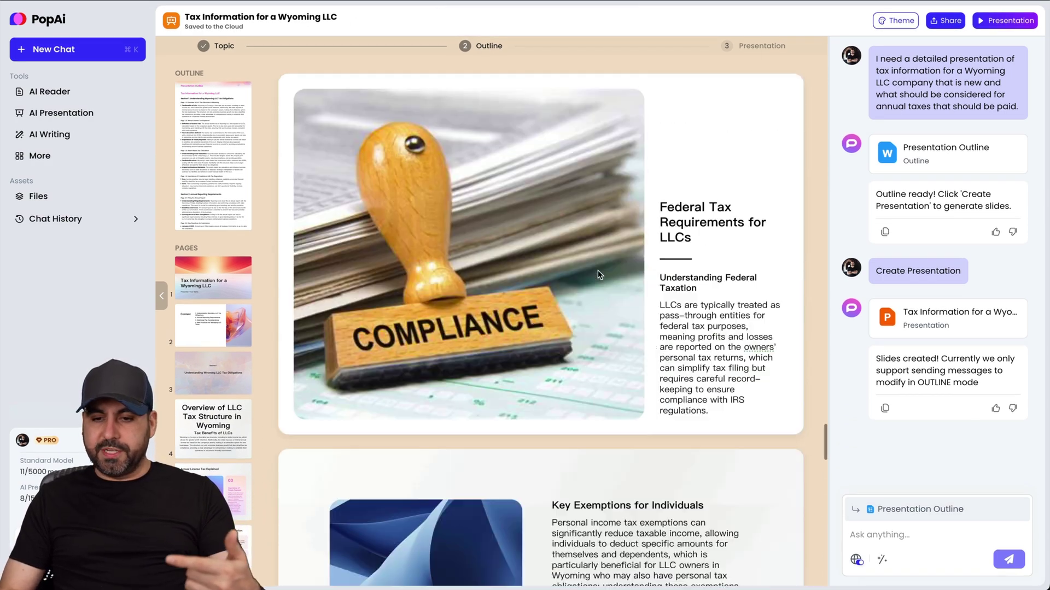
{"action": "scroll", "coordinate": [598, 270], "scroll_direction": "up", "scroll_amount": 15}
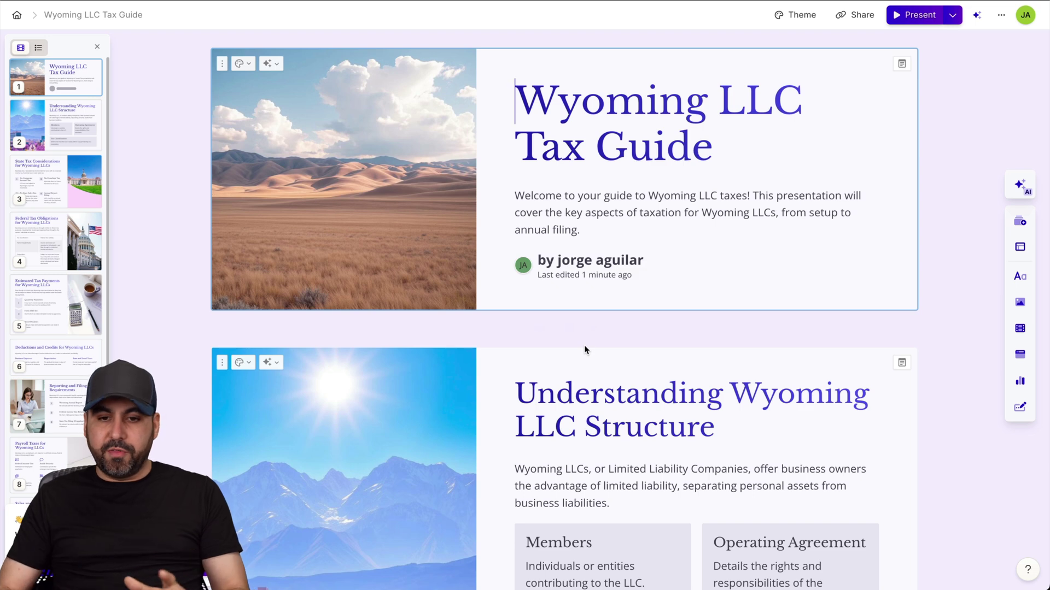
Switch to Gamma and read the Wyoming LLC Tax Guide cards from the title to the federal tax obligations, rechecking the state tax considerations
{"action": "scroll", "coordinate": [655, 323], "scroll_direction": "down", "scroll_amount": 4}
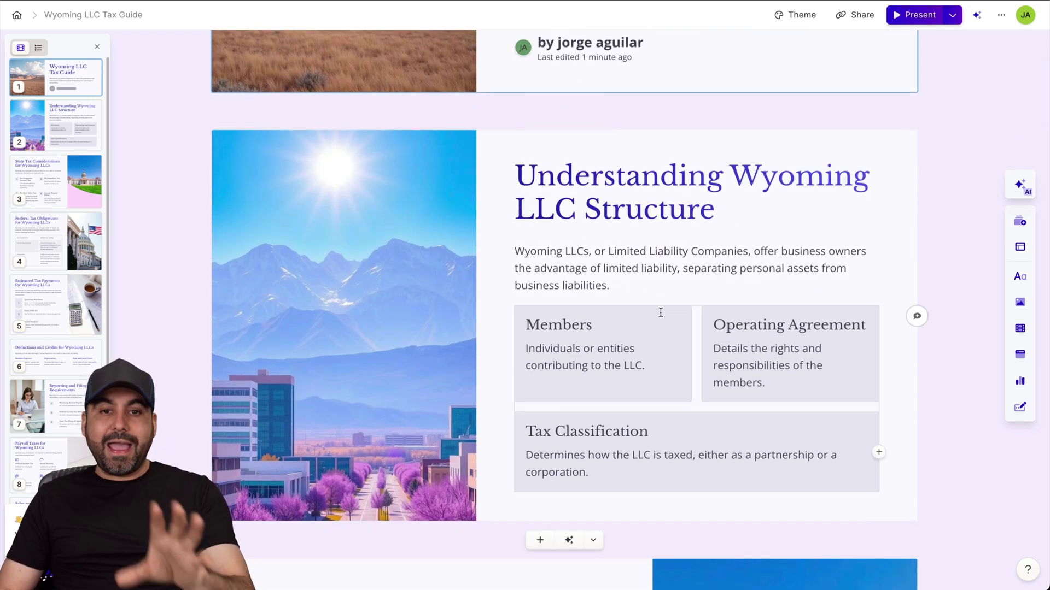
{"action": "scroll", "coordinate": [660, 312], "scroll_direction": "down", "scroll_amount": 2}
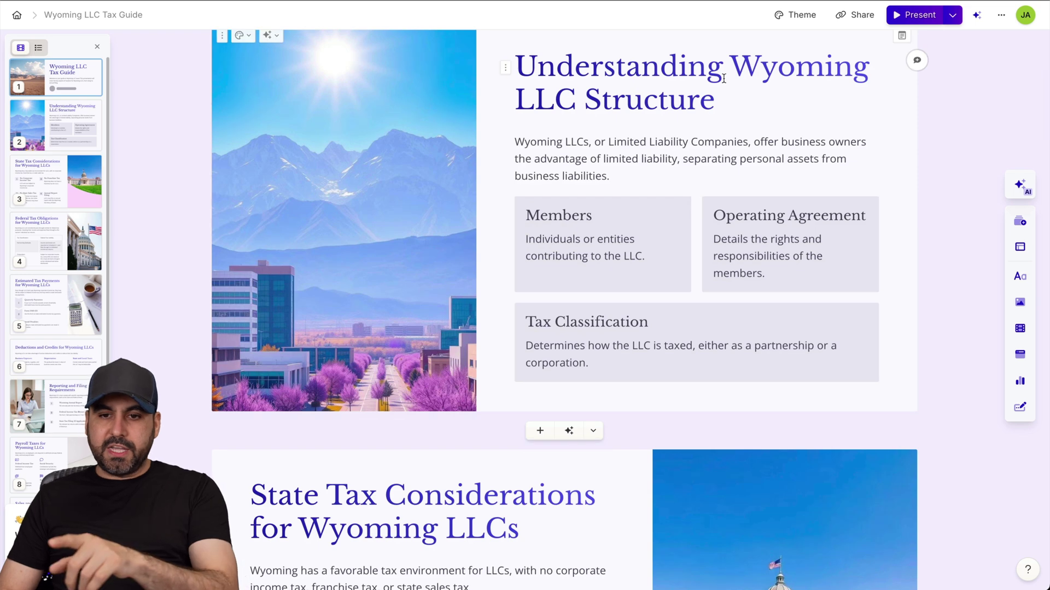
{"action": "scroll", "coordinate": [686, 175], "scroll_direction": "down", "scroll_amount": 7}
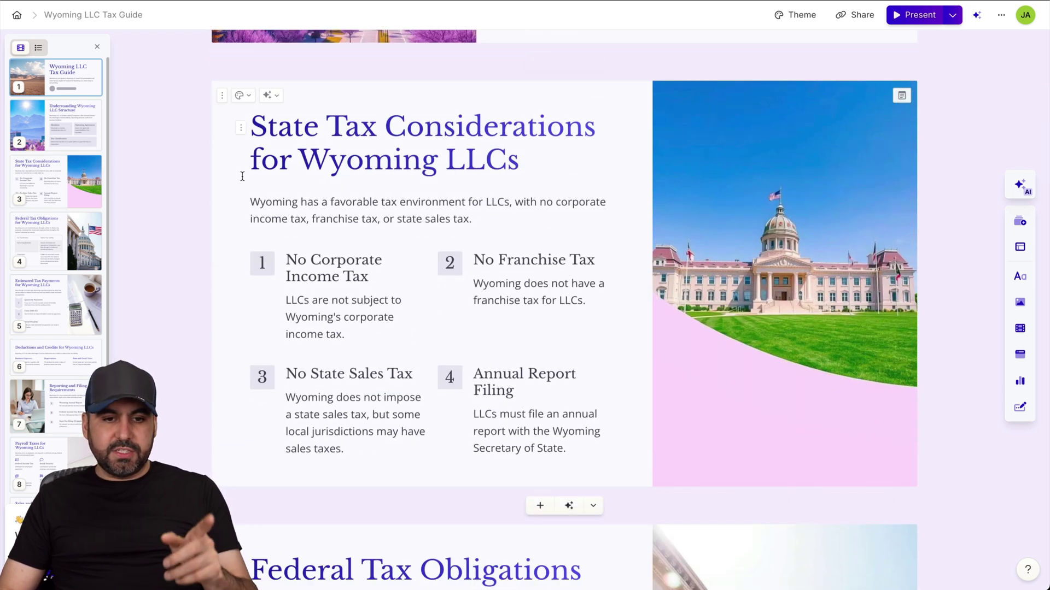
{"action": "scroll", "coordinate": [473, 177], "scroll_direction": "down", "scroll_amount": 1}
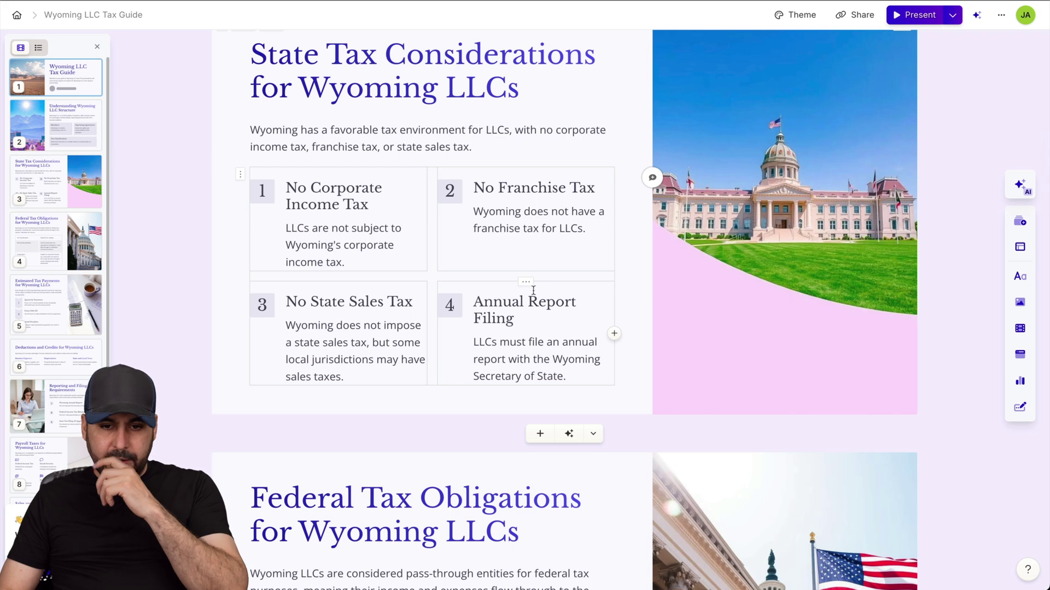
{"action": "scroll", "coordinate": [463, 366], "scroll_direction": "down", "scroll_amount": 7}
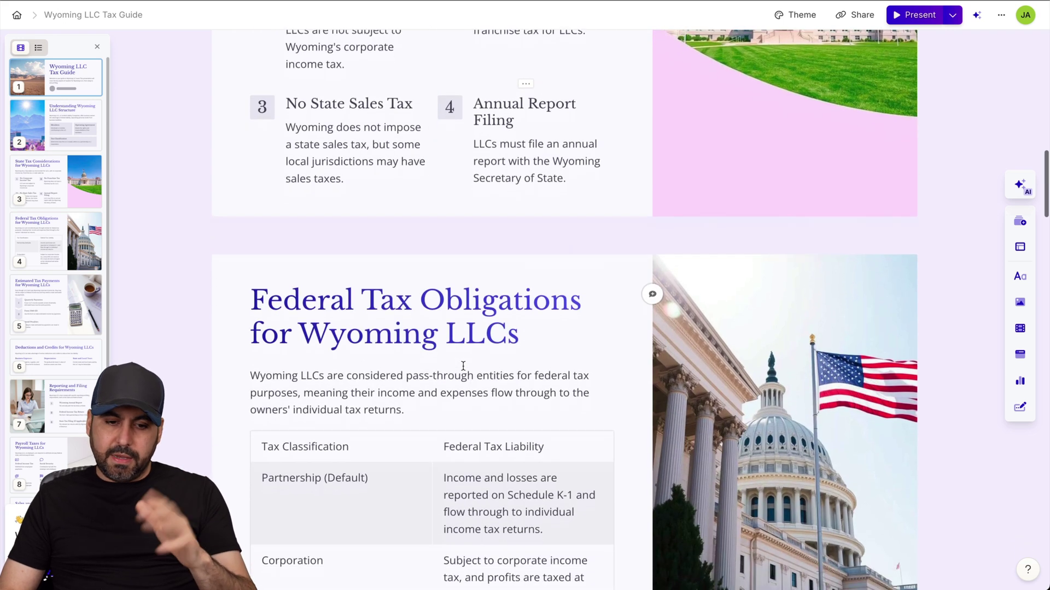
{"action": "scroll", "coordinate": [463, 366], "scroll_direction": "down", "scroll_amount": 1}
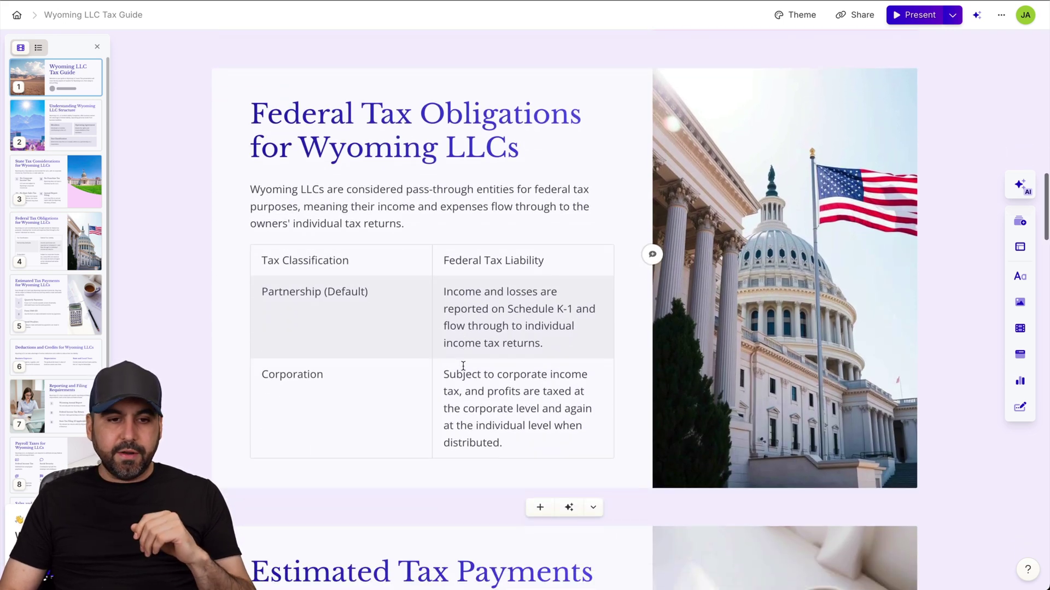
{"action": "scroll", "coordinate": [417, 314], "scroll_direction": "up", "scroll_amount": 10}
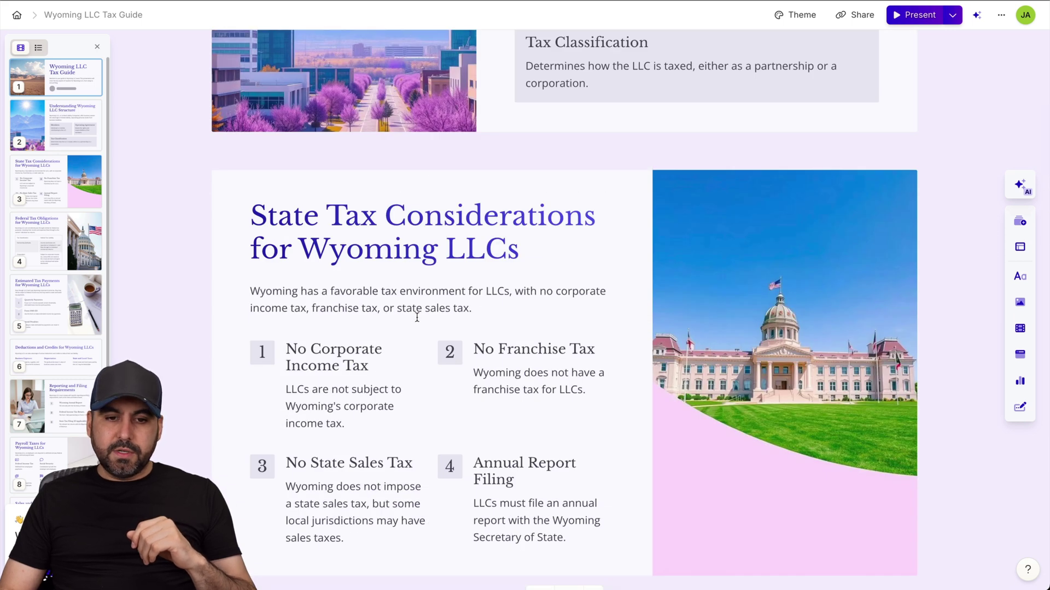
{"action": "scroll", "coordinate": [417, 317], "scroll_direction": "down", "scroll_amount": 10}
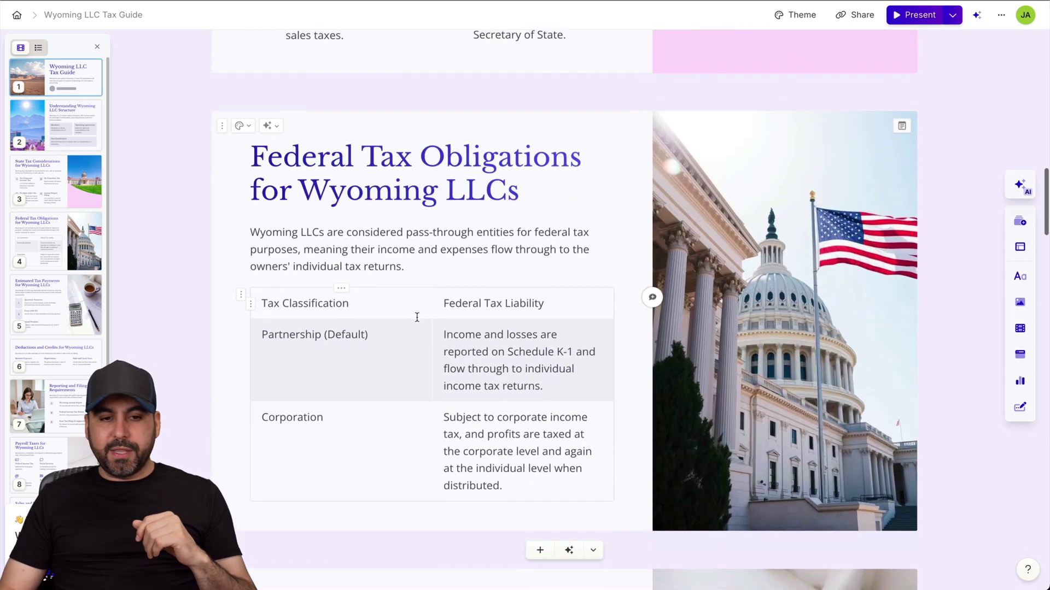
Read the Gamma cards on estimated tax payments, deductions and credits, and reporting and filing requirements
{"action": "scroll", "coordinate": [417, 317], "scroll_direction": "down", "scroll_amount": 10}
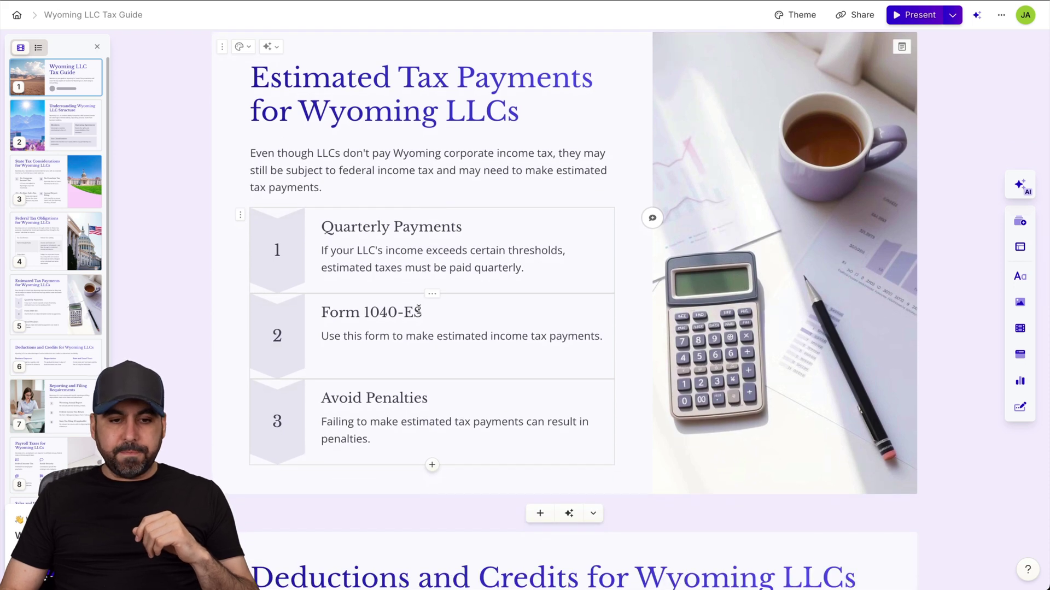
{"action": "scroll", "coordinate": [418, 311], "scroll_direction": "down", "scroll_amount": 3}
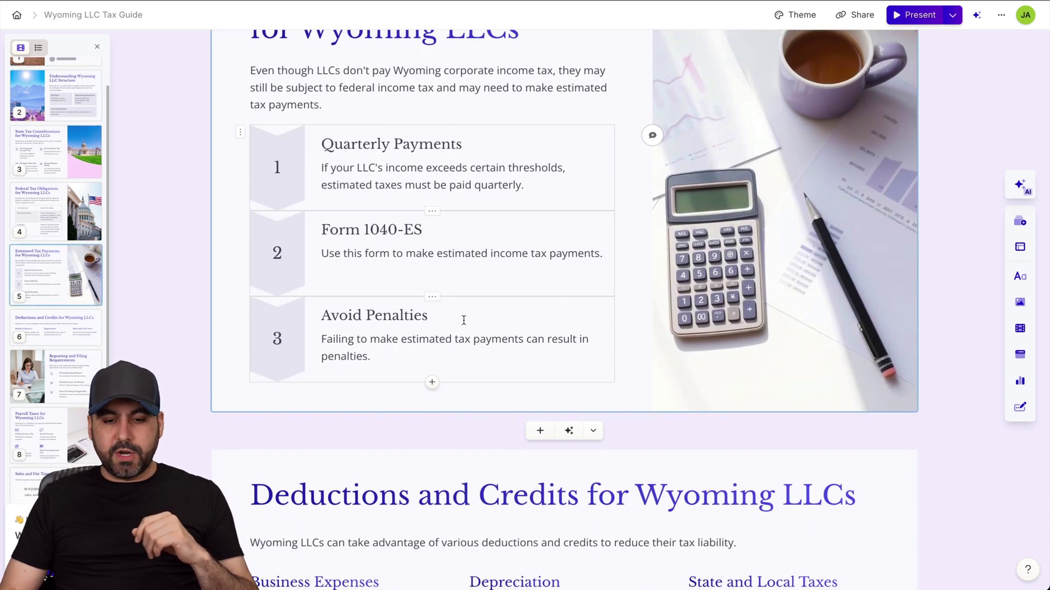
{"action": "scroll", "coordinate": [463, 320], "scroll_direction": "down", "scroll_amount": 5}
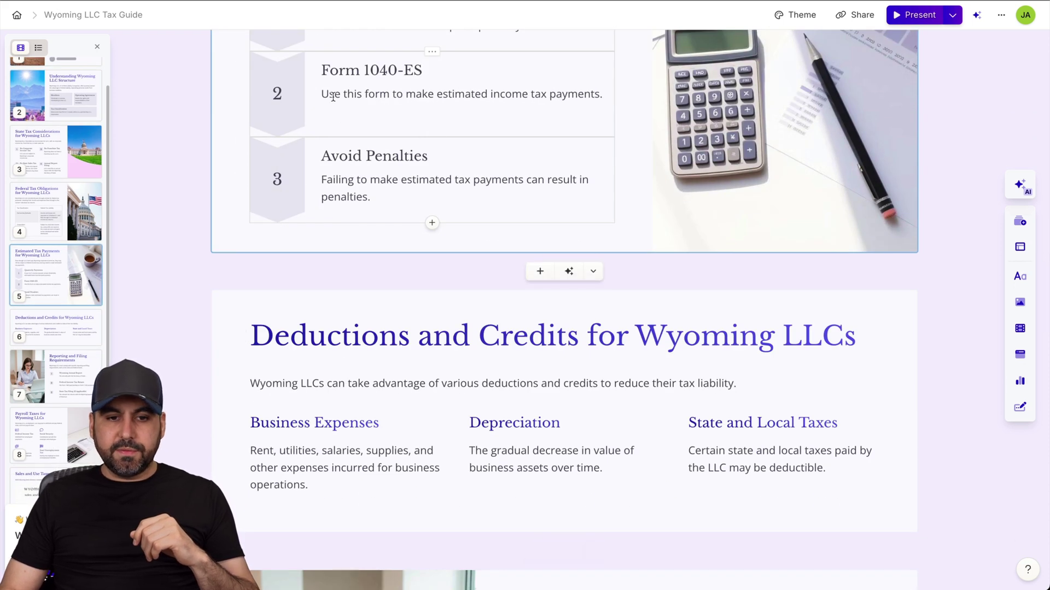
{"action": "scroll", "coordinate": [604, 264], "scroll_direction": "down", "scroll_amount": 6}
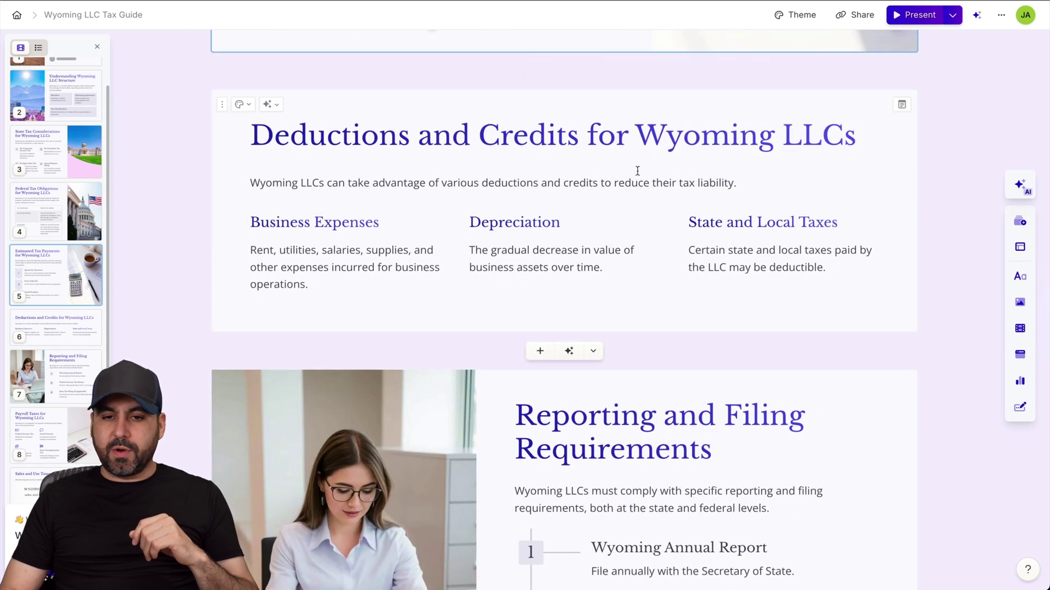
{"action": "scroll", "coordinate": [568, 346], "scroll_direction": "down", "scroll_amount": 10}
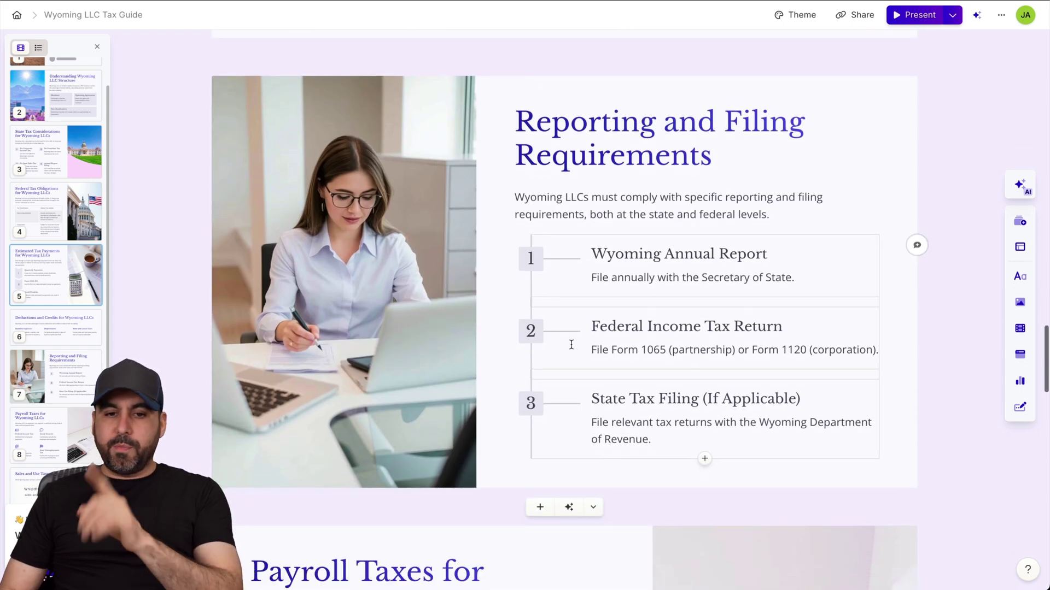
Read the Gamma cards on filing requirements, payroll taxes, sales and use taxes, and preparing for annual tax filing
{"action": "scroll", "coordinate": [572, 344], "scroll_direction": "down", "scroll_amount": 3}
{"action": "scroll", "coordinate": [570, 345], "scroll_direction": "up", "scroll_amount": 6}
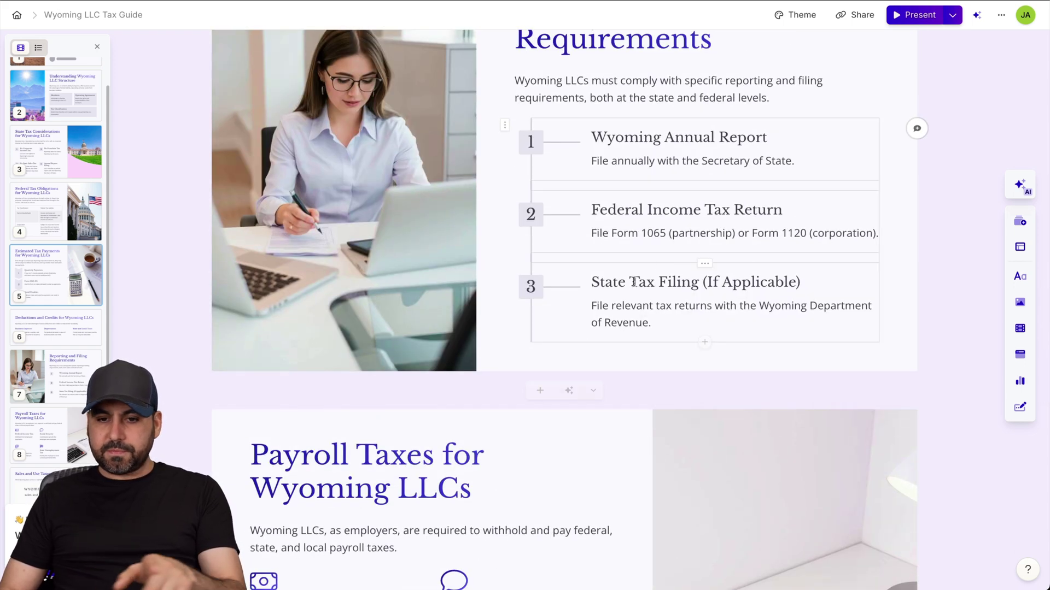
{"action": "scroll", "coordinate": [805, 230], "scroll_direction": "down", "scroll_amount": 8}
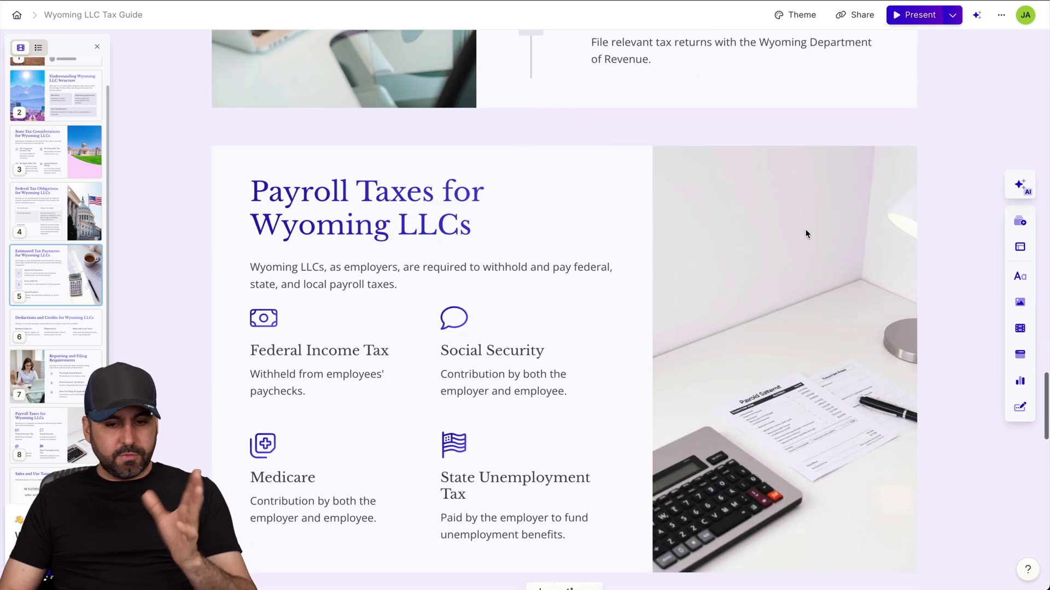
{"action": "scroll", "coordinate": [806, 230], "scroll_direction": "down", "scroll_amount": 11}
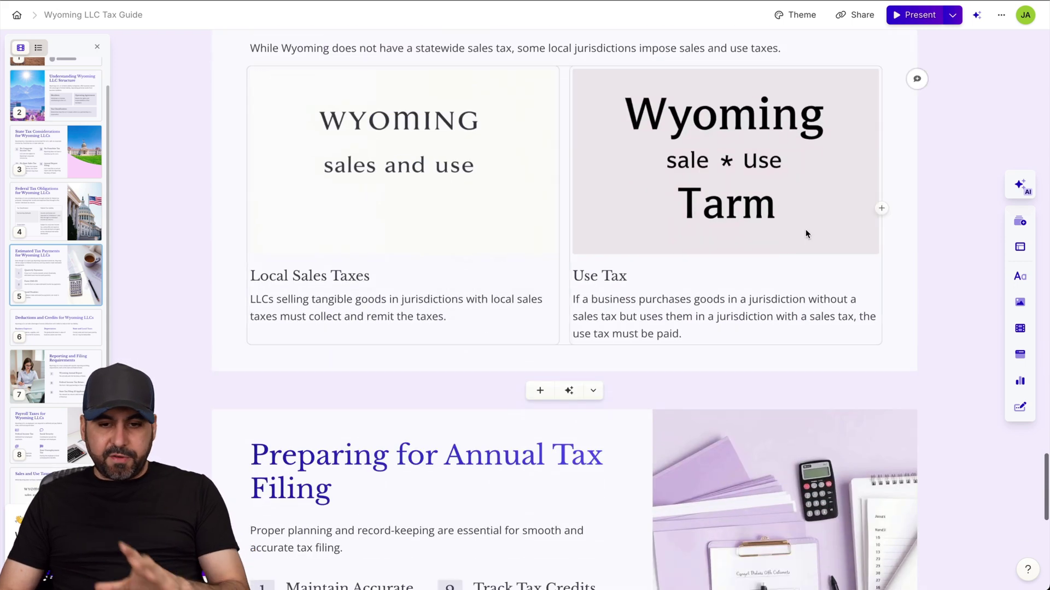
{"action": "scroll", "coordinate": [805, 230], "scroll_direction": "down", "scroll_amount": 11}
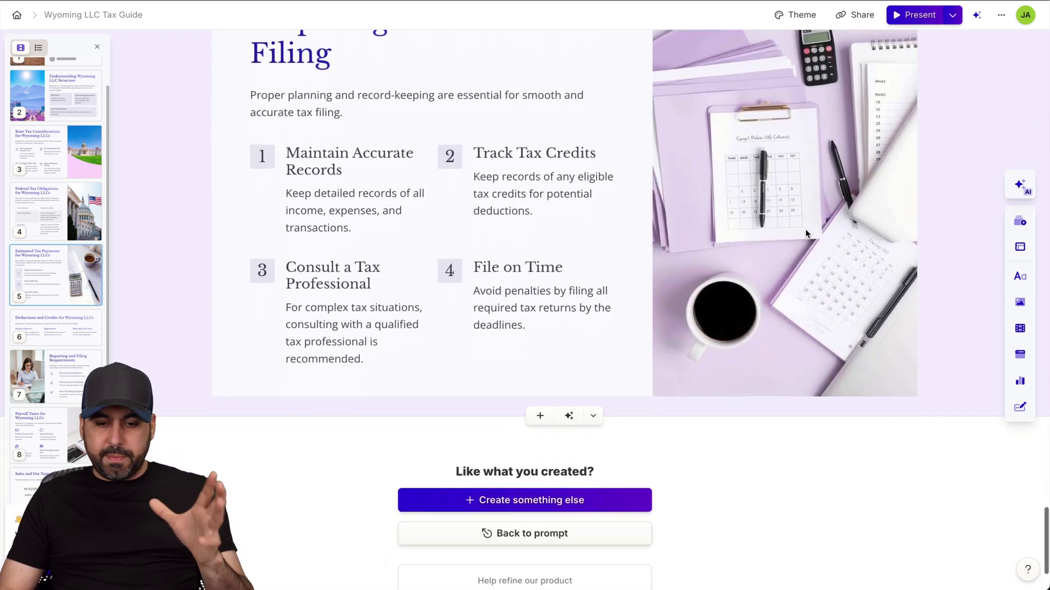
Return to the title of the Wyoming LLC Tax Guide and recheck the cards through the state and federal tax sections
{"action": "scroll", "coordinate": [806, 229], "scroll_direction": "up", "scroll_amount": 20}
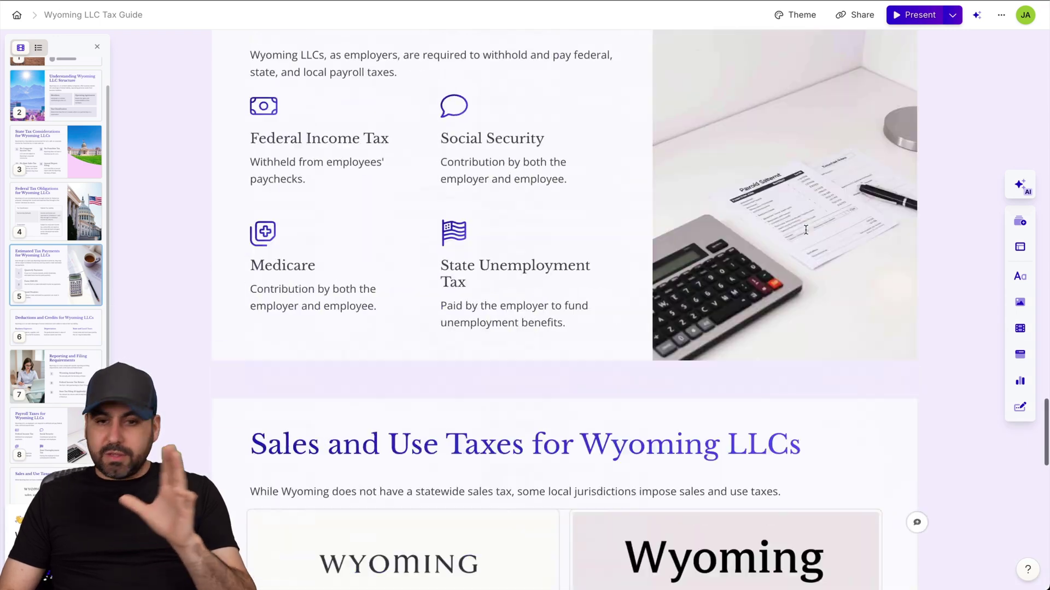
{"action": "scroll", "coordinate": [805, 229], "scroll_direction": "up", "scroll_amount": 20}
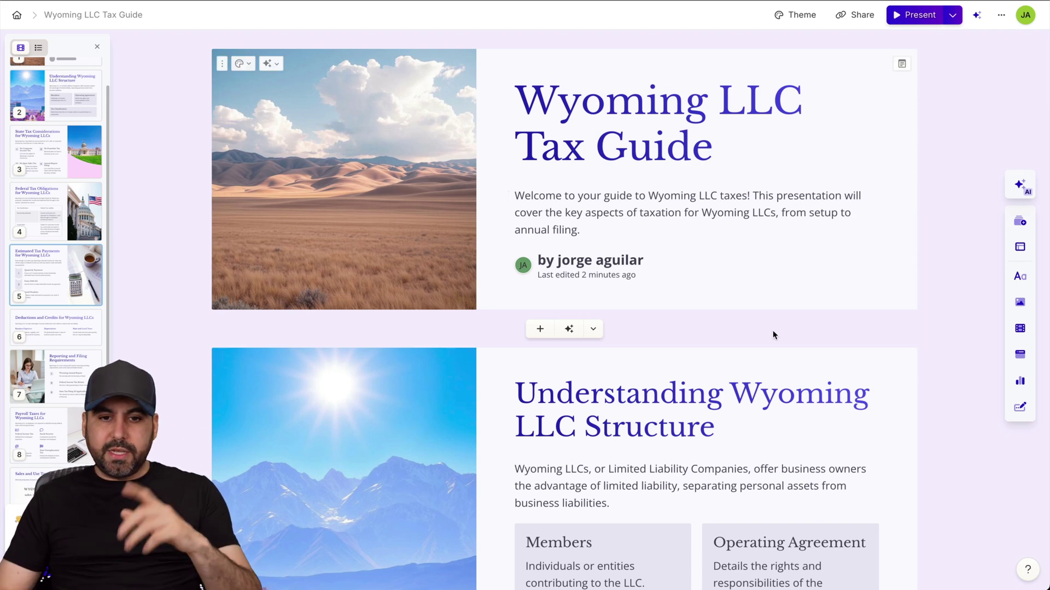
{"action": "scroll", "coordinate": [772, 330], "scroll_direction": "down", "scroll_amount": 15}
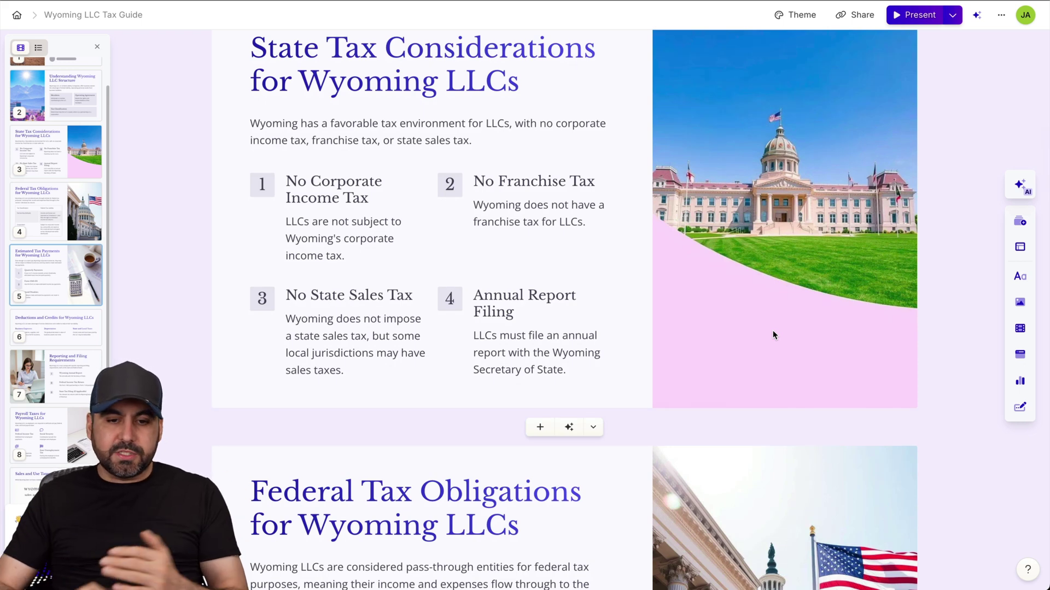
{"action": "scroll", "coordinate": [773, 331], "scroll_direction": "down", "scroll_amount": 15}
{"action": "scroll", "coordinate": [773, 331], "scroll_direction": "down", "scroll_amount": 5}
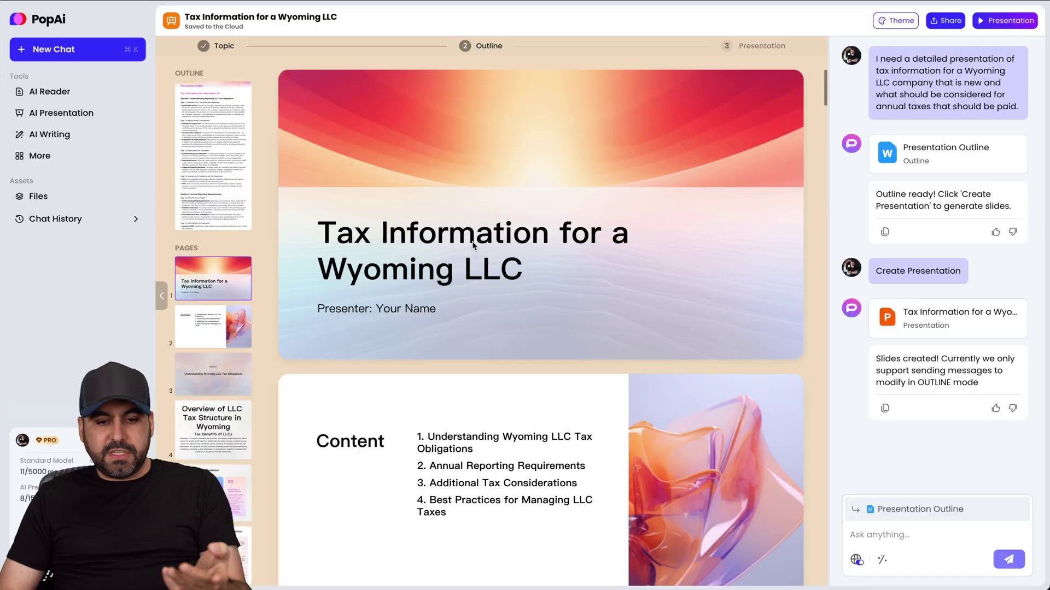
Switch to PopAi and review the slides on the annual license tax, asset-based tax calculation and compliance pros and cons
{"action": "scroll", "coordinate": [477, 277], "scroll_direction": "down", "scroll_amount": 15}
{"action": "scroll", "coordinate": [477, 277], "scroll_direction": "down", "scroll_amount": 4}
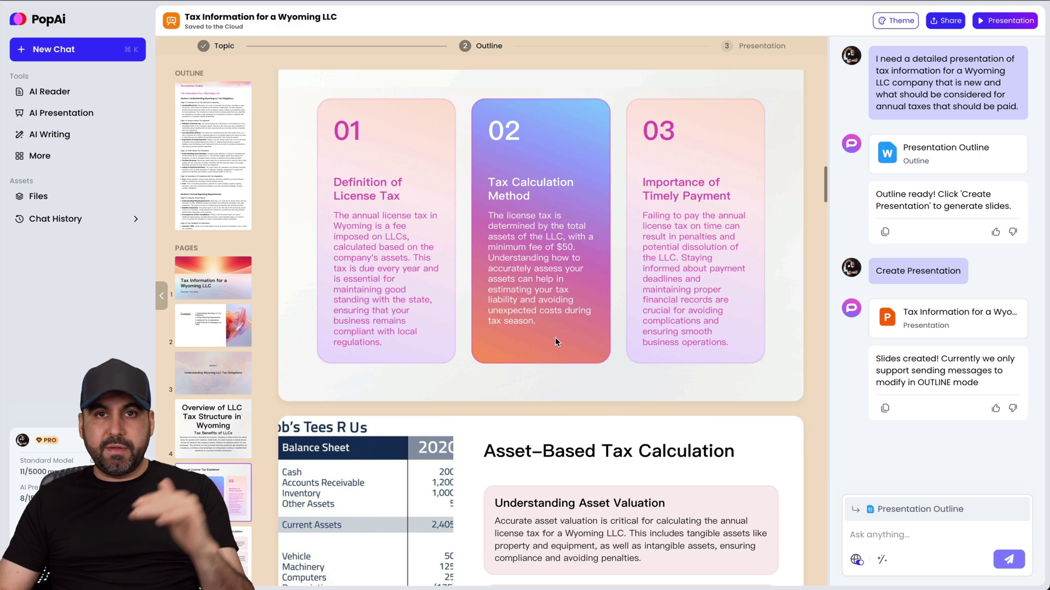
{"action": "scroll", "coordinate": [556, 341], "scroll_direction": "down", "scroll_amount": 10}
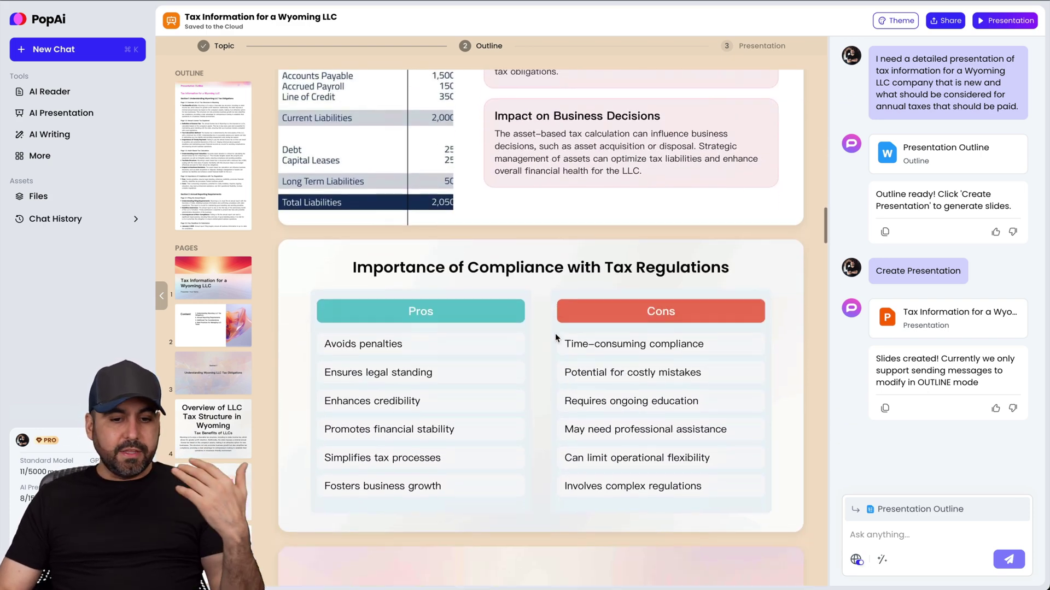
{"action": "scroll", "coordinate": [556, 338], "scroll_direction": "down", "scroll_amount": 10}
{"action": "scroll", "coordinate": [556, 334], "scroll_direction": "down", "scroll_amount": 2}
{"action": "scroll", "coordinate": [556, 334], "scroll_direction": "up", "scroll_amount": 3}
Review the slides from Consequences of Late Filing through sales and use tax to Local Tax Obligations for LLCs
{"action": "scroll", "coordinate": [556, 333], "scroll_direction": "down", "scroll_amount": 10}
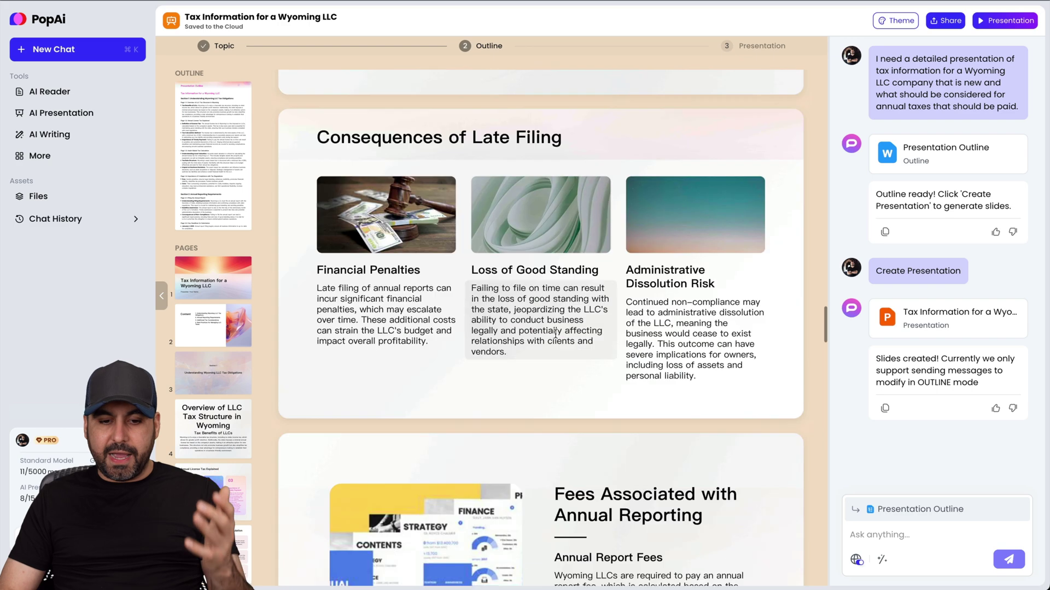
{"action": "scroll", "coordinate": [555, 333], "scroll_direction": "down", "scroll_amount": 10}
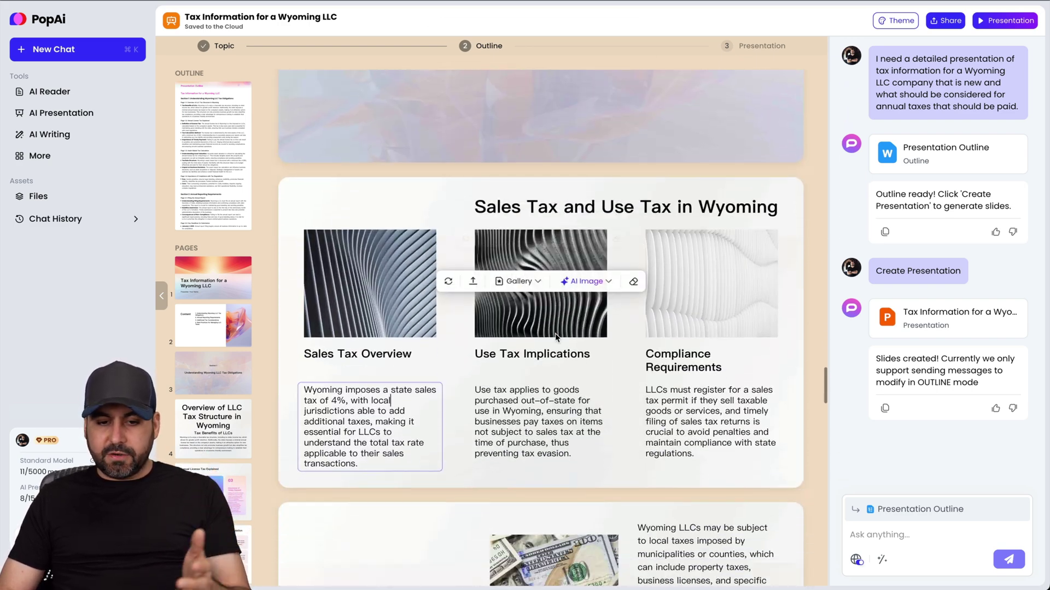
{"action": "scroll", "coordinate": [555, 338], "scroll_direction": "down", "scroll_amount": 2}
{"action": "scroll", "coordinate": [556, 335], "scroll_direction": "down", "scroll_amount": 6}
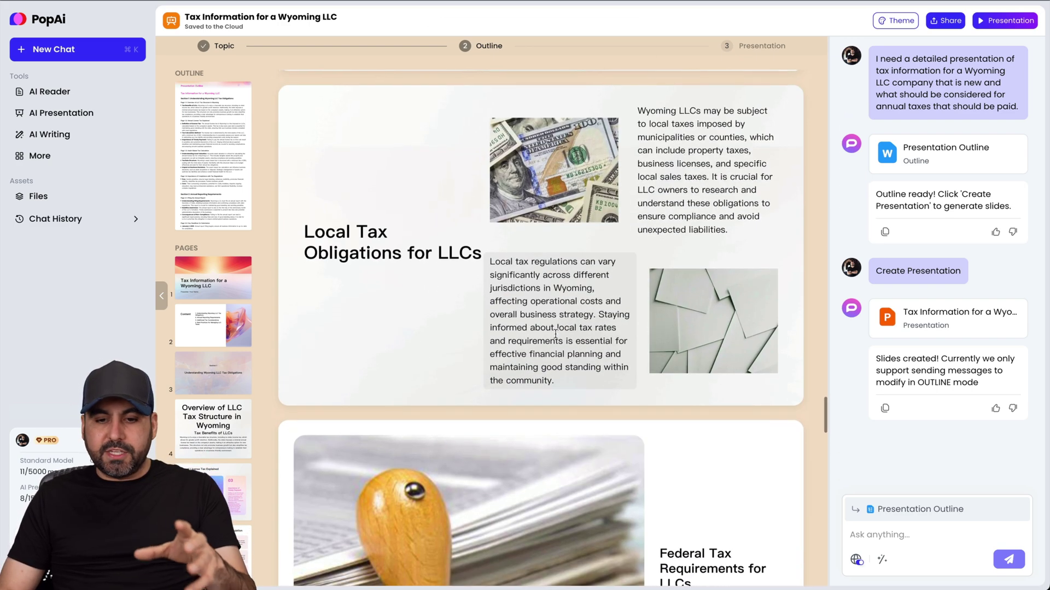
{"action": "scroll", "coordinate": [556, 333], "scroll_direction": "down", "scroll_amount": 1}
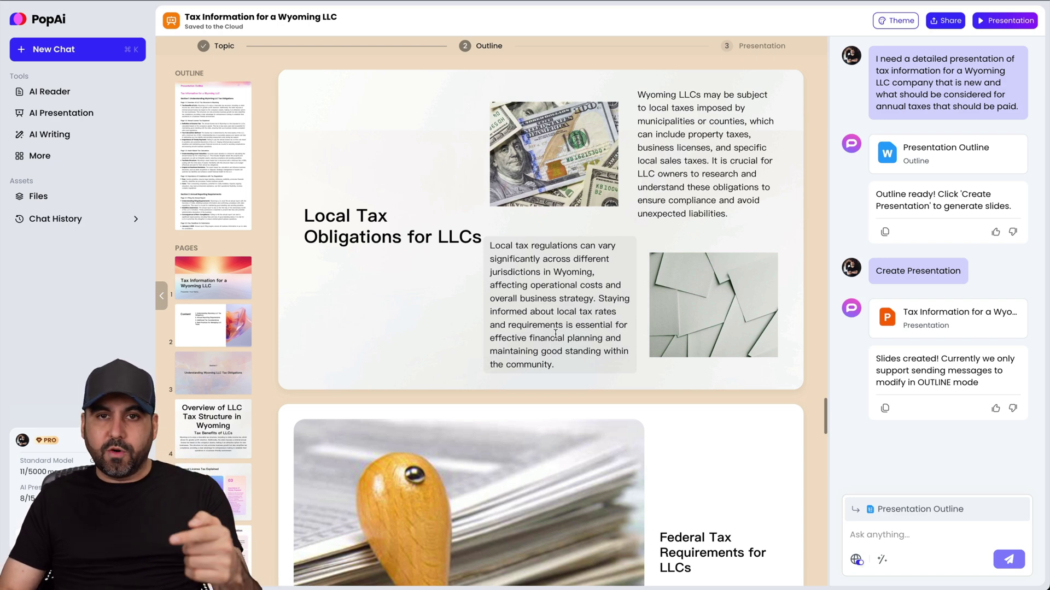
Select the whole title text on the first slide to show the Longer, Shorter and Continue rewriting options
{"action": "scroll", "coordinate": [556, 333], "scroll_direction": "up", "scroll_amount": 20}
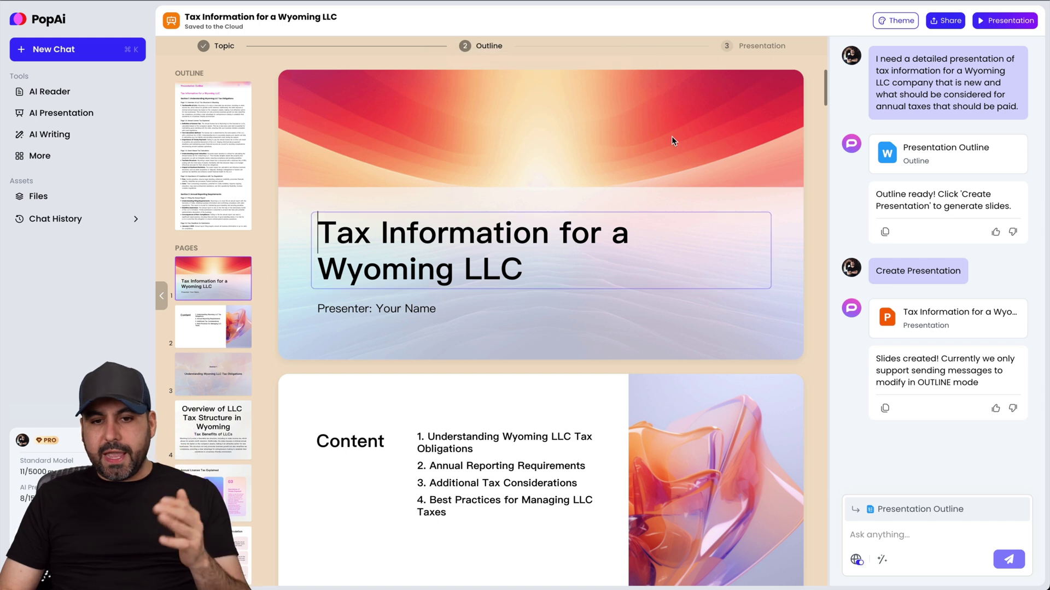
{"action": "left_click", "coordinate": [600, 261]}
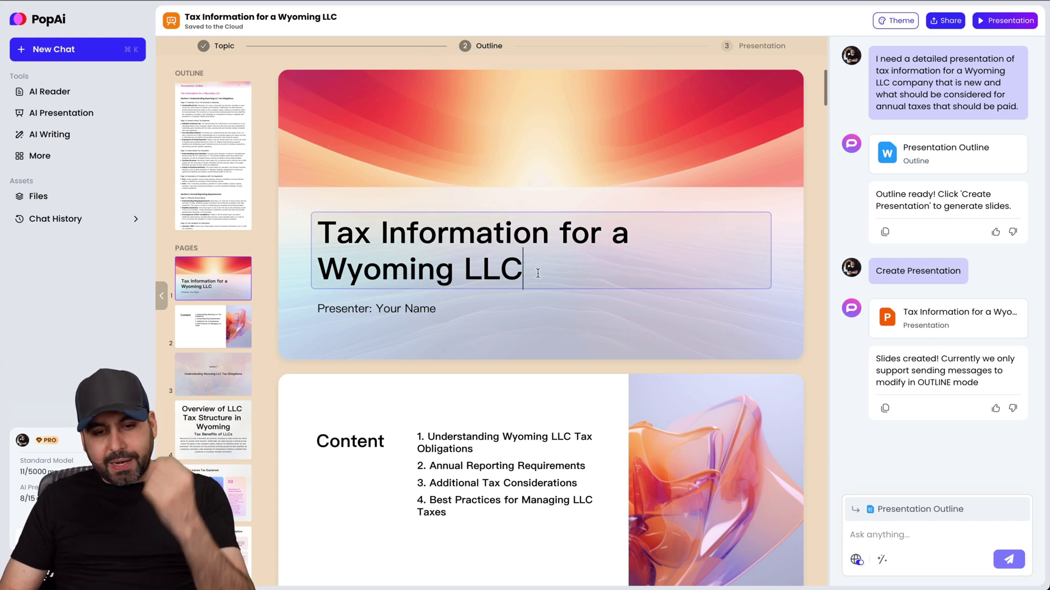
{"action": "left_click_drag", "start_coordinate": [530, 273], "coordinate": [611, 235]}
{"action": "left_click", "coordinate": [616, 274]}
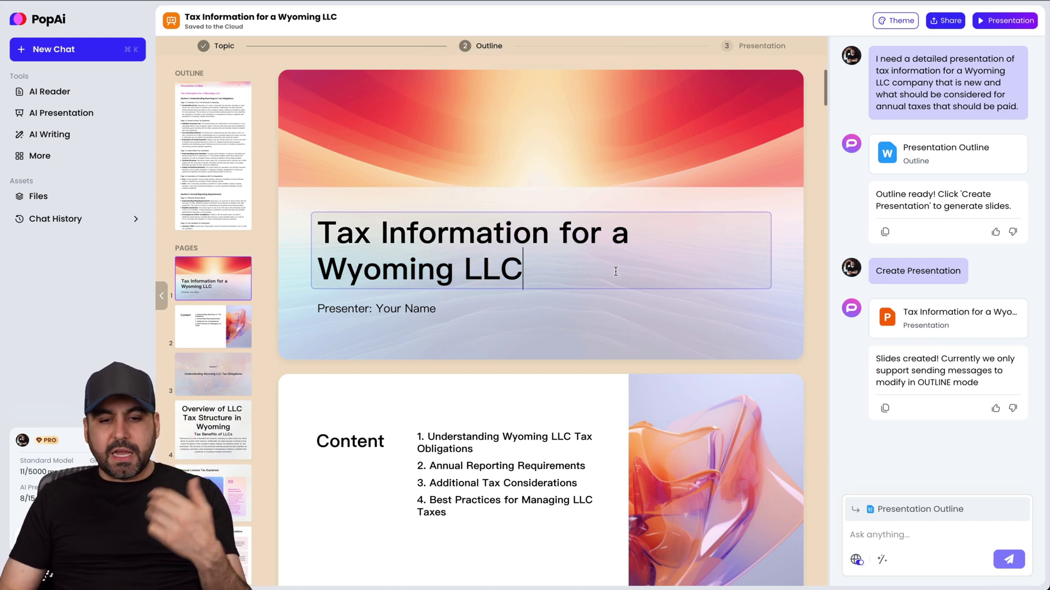
{"action": "left_click_drag", "start_coordinate": [523, 273], "coordinate": [322, 235]}
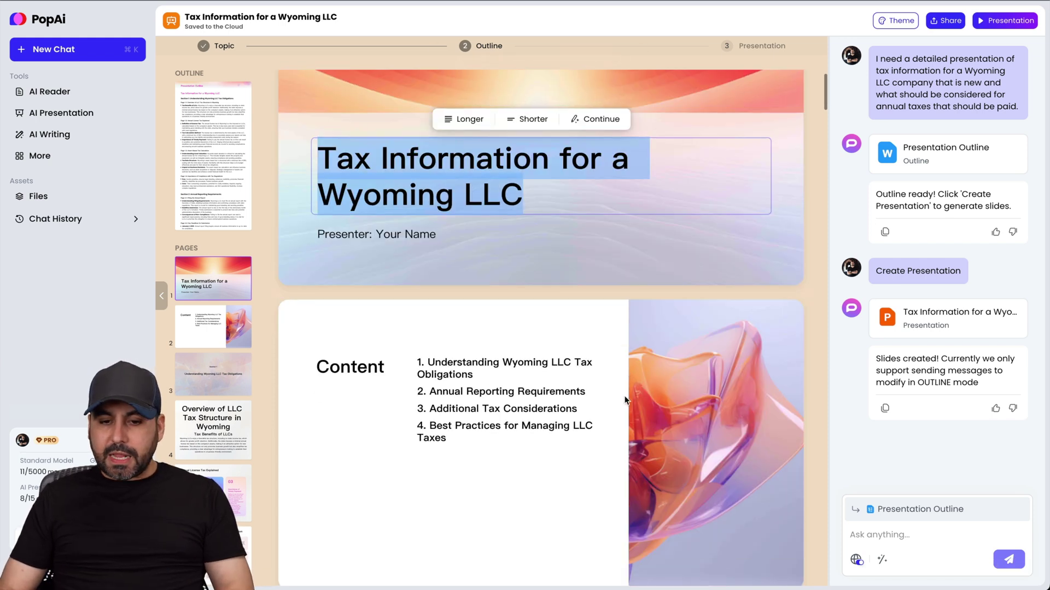
Check the Gallery and AI Image options for the Content slide's picture and look over the following slides
{"action": "scroll", "coordinate": [639, 232], "scroll_direction": "down", "scroll_amount": 3}
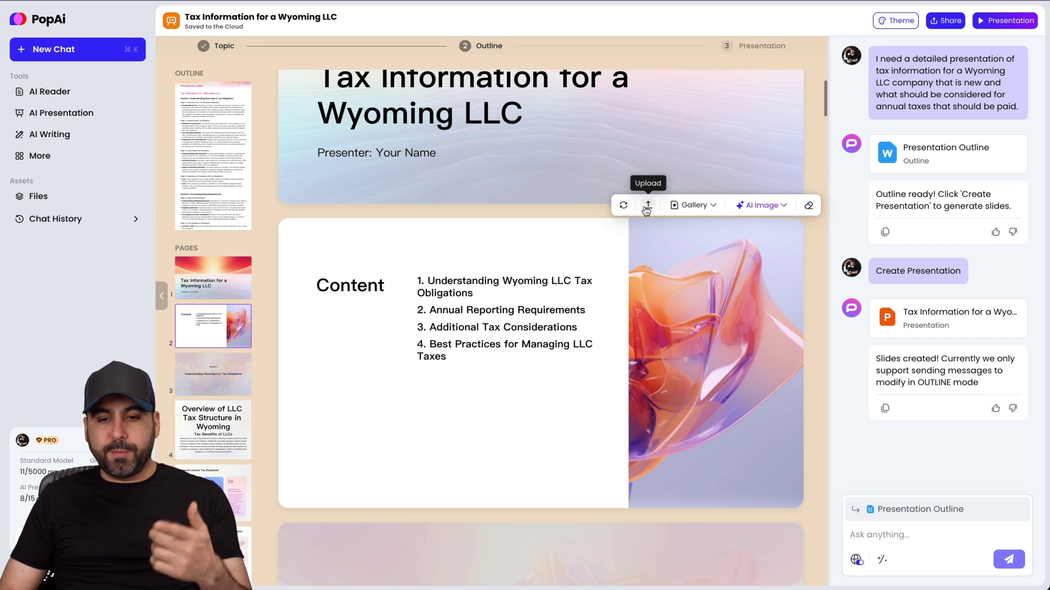
{"action": "left_click", "coordinate": [694, 205]}
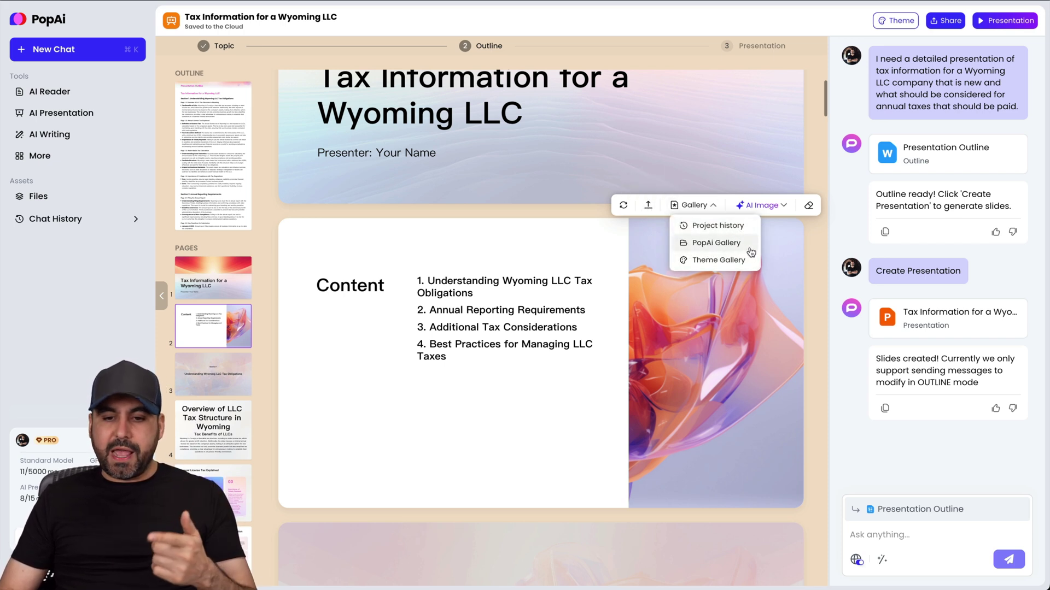
{"action": "left_click", "coordinate": [761, 205]}
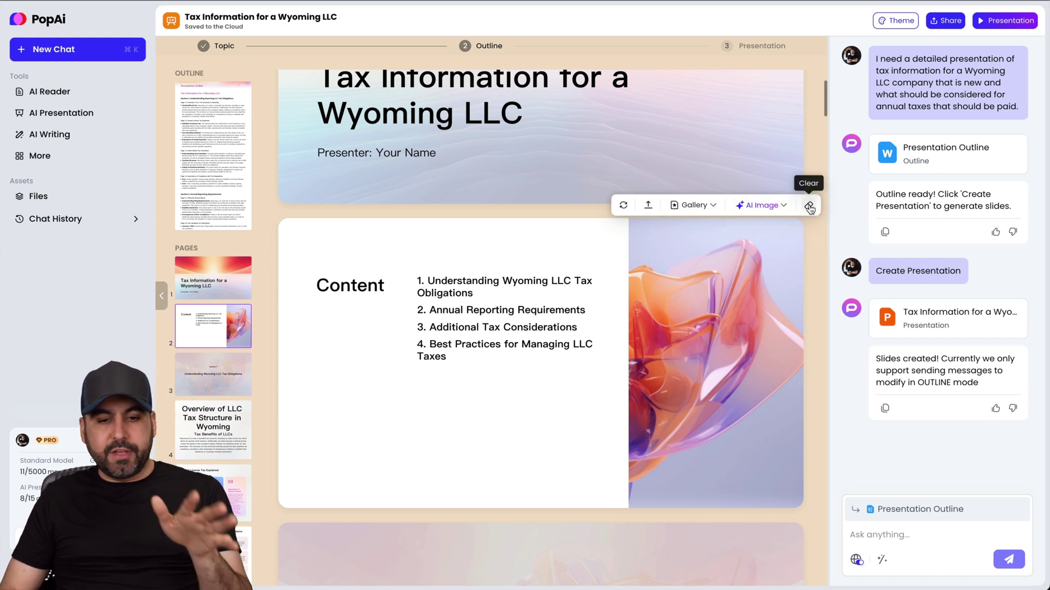
{"action": "scroll", "coordinate": [734, 372], "scroll_direction": "down", "scroll_amount": 3}
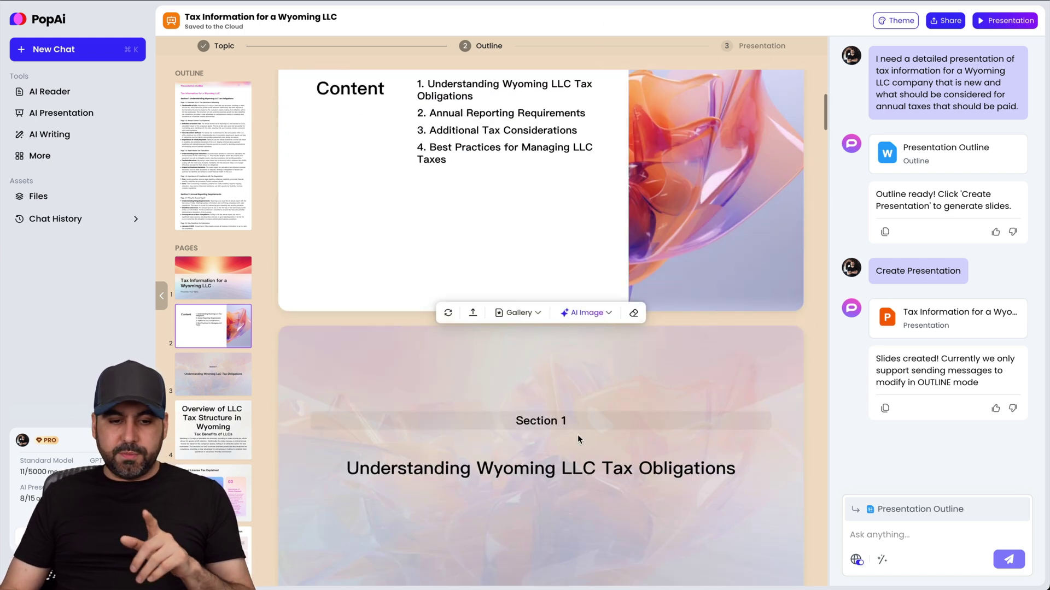
{"action": "scroll", "coordinate": [579, 448], "scroll_direction": "down", "scroll_amount": 10}
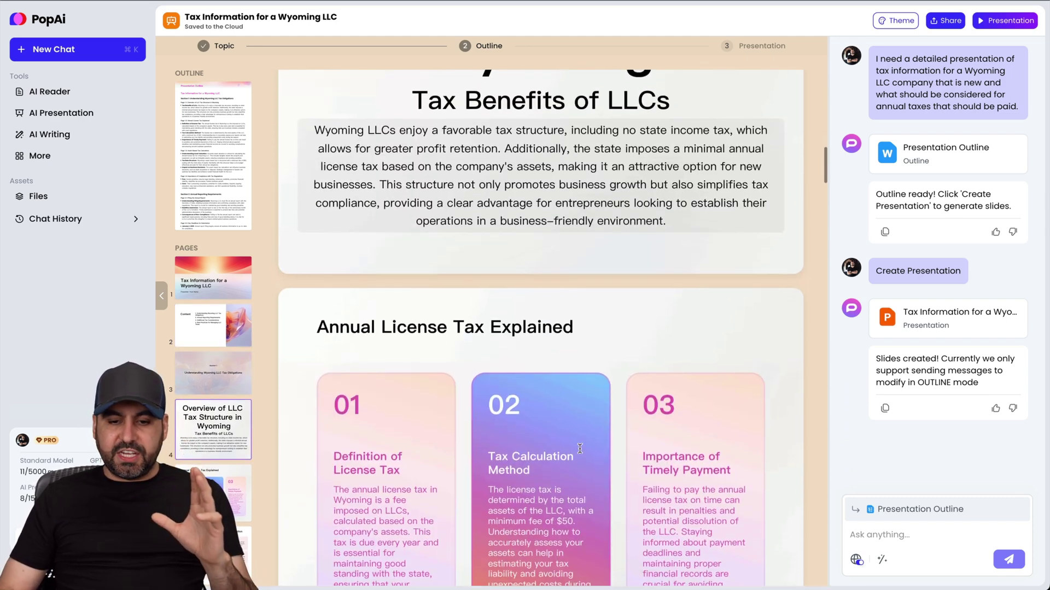
{"action": "scroll", "coordinate": [580, 448], "scroll_direction": "up", "scroll_amount": 15}
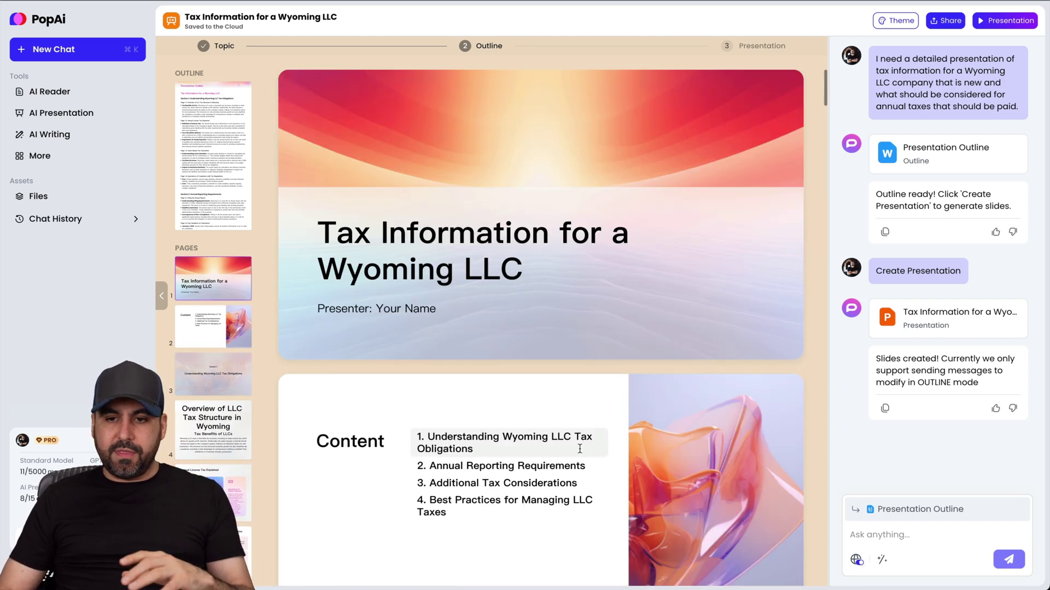
Preview the purple wave theme on the presentation, but apply the green gradient theme instead
{"action": "left_click", "coordinate": [894, 23]}
{"action": "scroll", "coordinate": [816, 252], "scroll_direction": "down", "scroll_amount": 1}
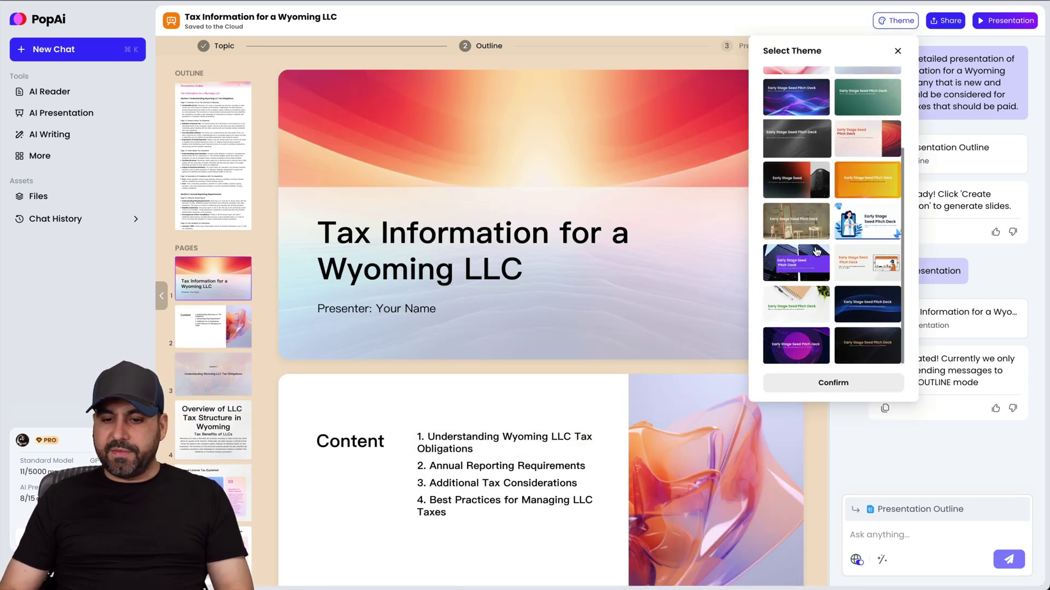
{"action": "scroll", "coordinate": [817, 251], "scroll_direction": "up", "scroll_amount": 4}
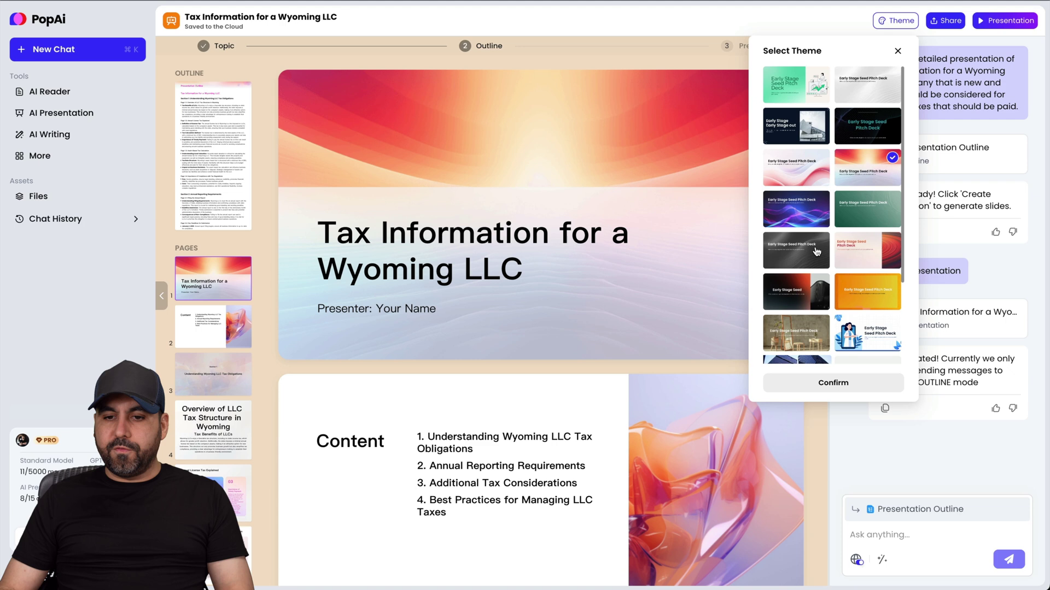
{"action": "left_click", "coordinate": [808, 216]}
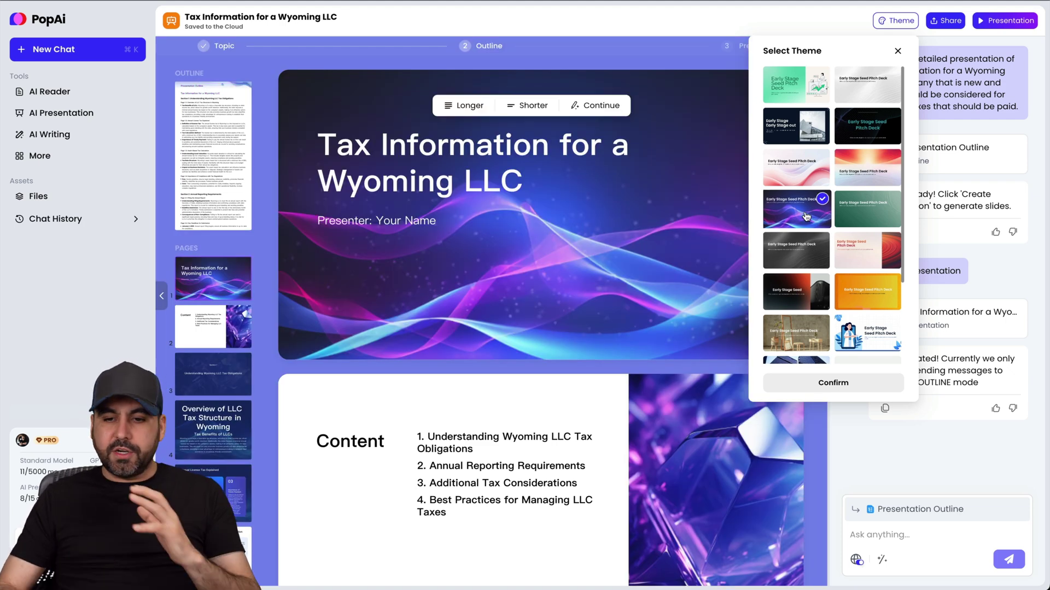
{"action": "left_click", "coordinate": [866, 210]}
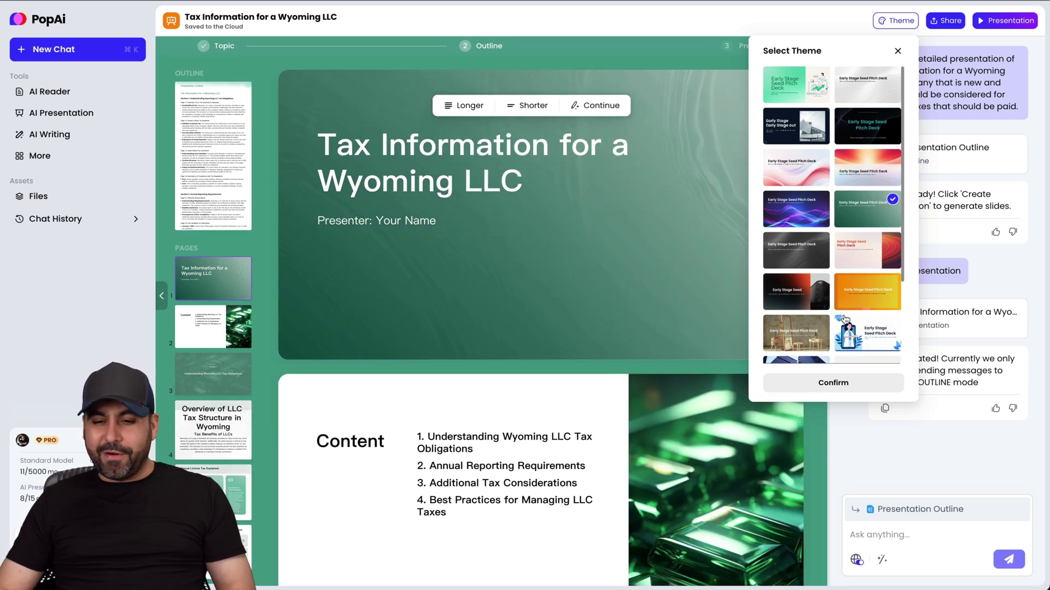
{"action": "left_click", "coordinate": [834, 382]}
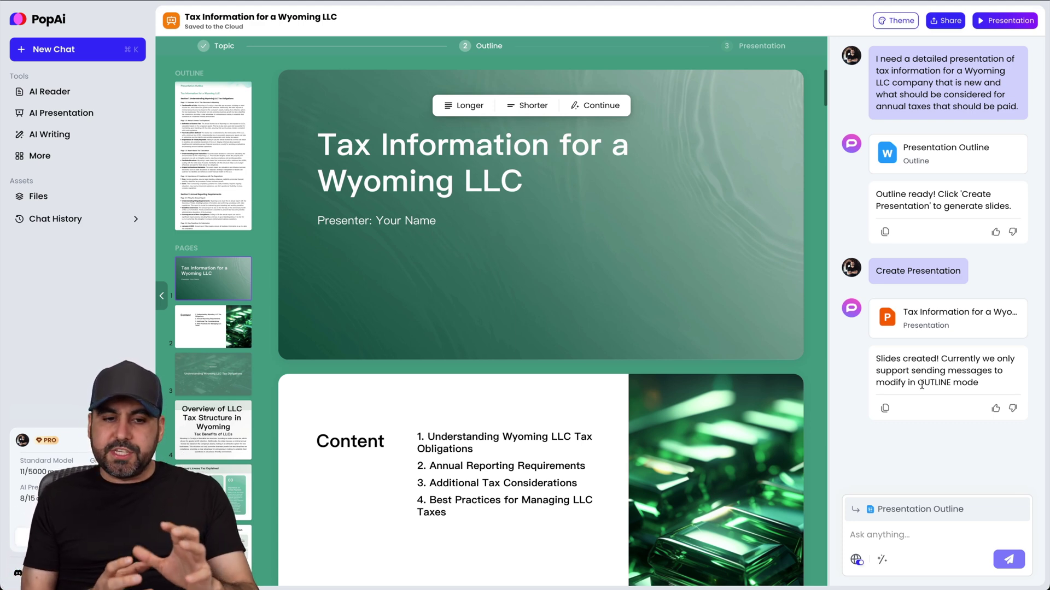
Open the editable presentation outline, read through to the annual reporting section, and return to the title slide
{"action": "left_click_drag", "start_coordinate": [916, 383], "coordinate": [960, 379]}
{"action": "left_click", "coordinate": [960, 379]}
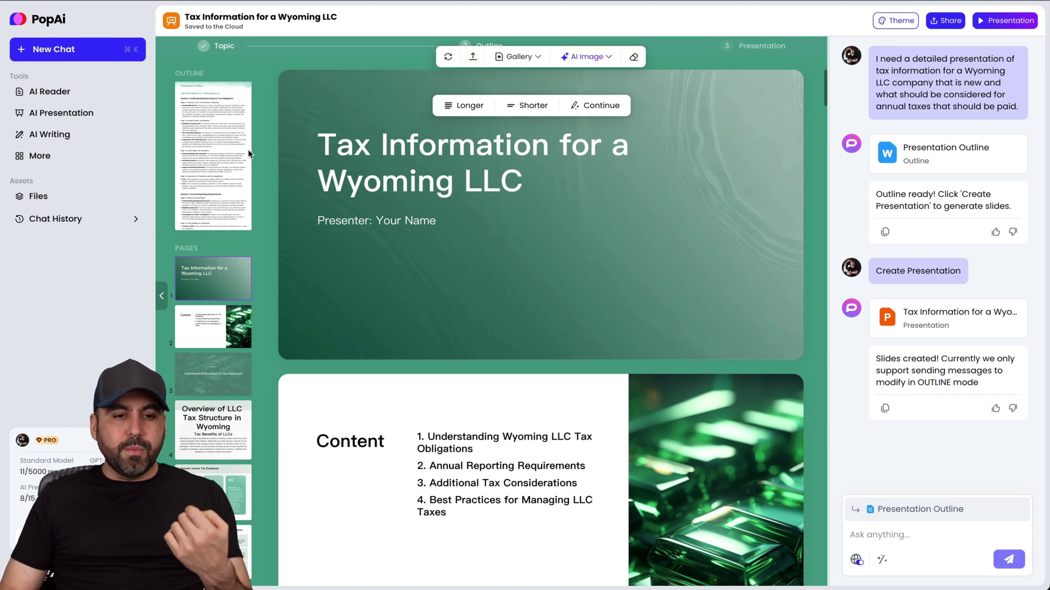
{"action": "left_click", "coordinate": [221, 139]}
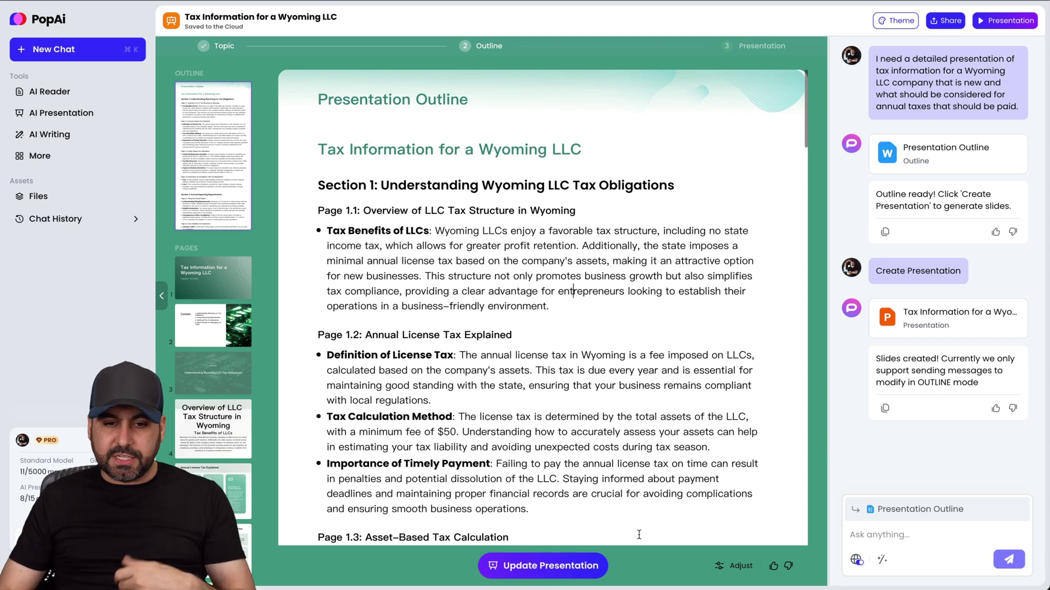
{"action": "scroll", "coordinate": [639, 535], "scroll_direction": "down", "scroll_amount": 10}
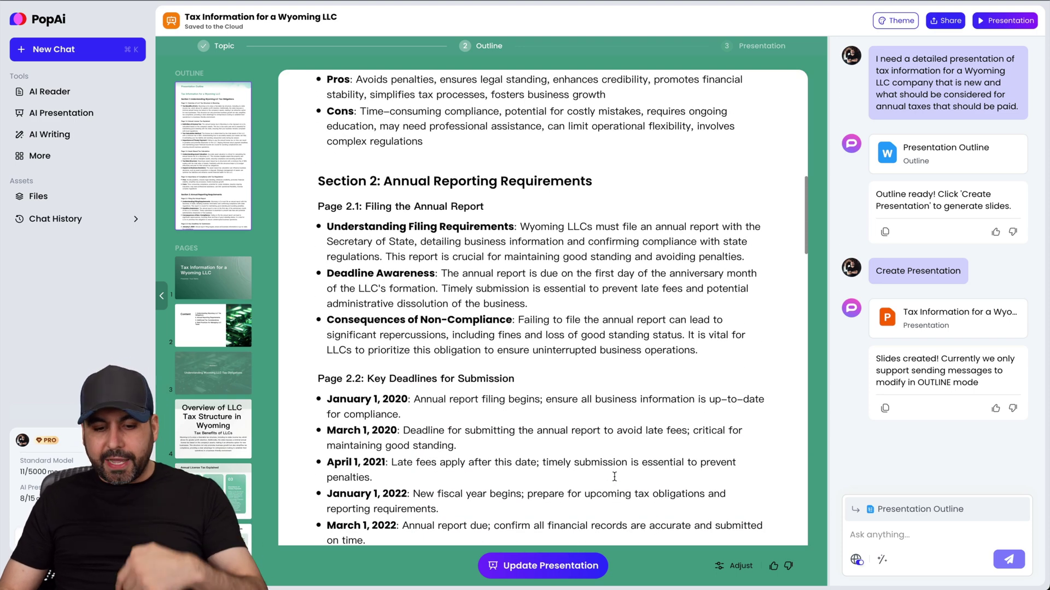
{"action": "left_click", "coordinate": [234, 290]}
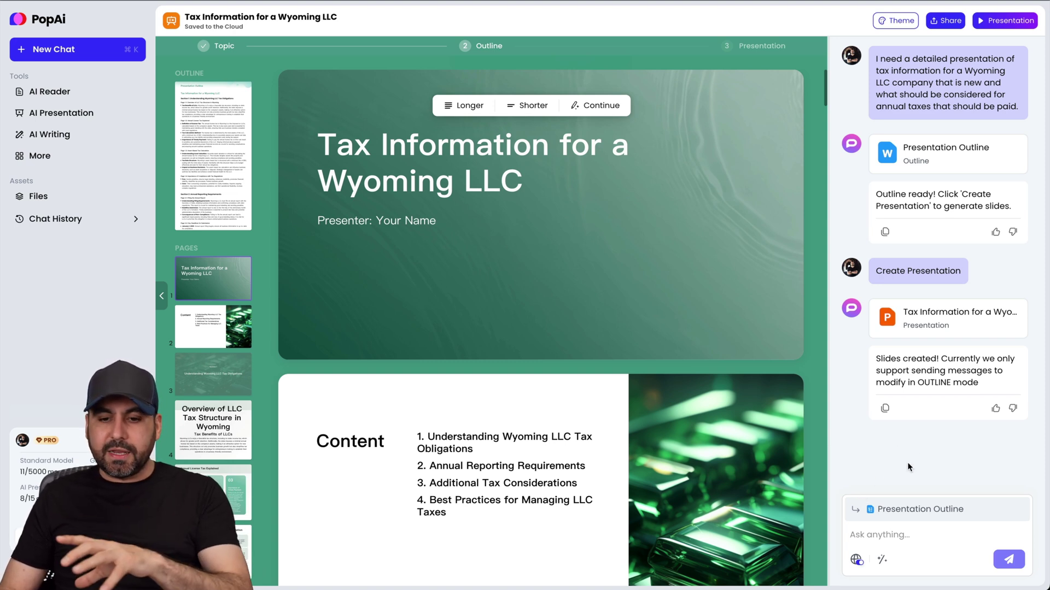
Switch to Gamma and go back to the Wyoming LLC Tax Guide title card
{"action": "mouse_move", "coordinate": [765, 461]}
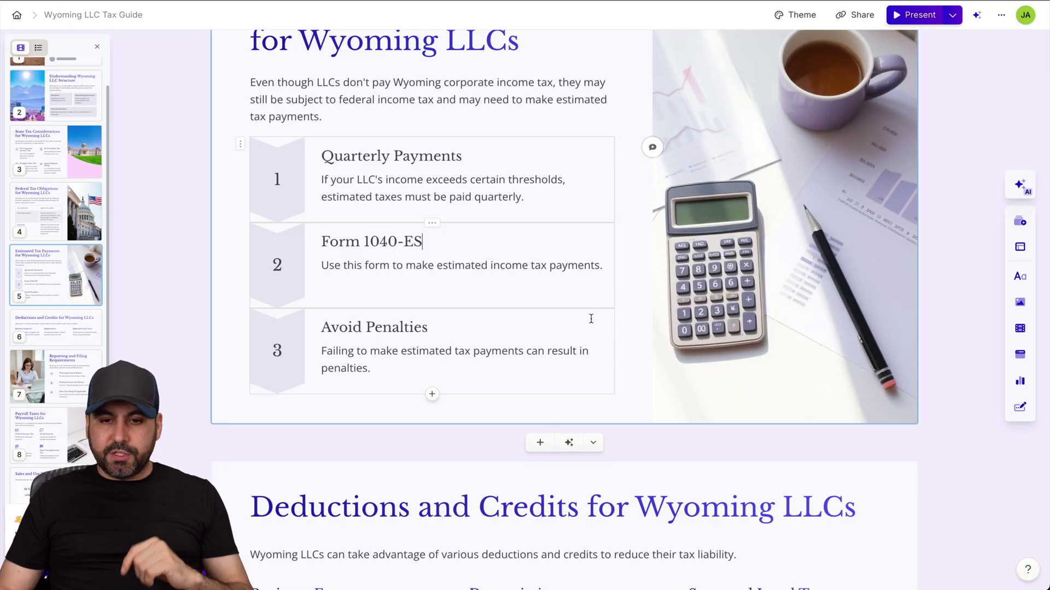
{"action": "scroll", "coordinate": [584, 351], "scroll_direction": "up", "scroll_amount": 10}
{"action": "scroll", "coordinate": [584, 351], "scroll_direction": "up", "scroll_amount": 10}
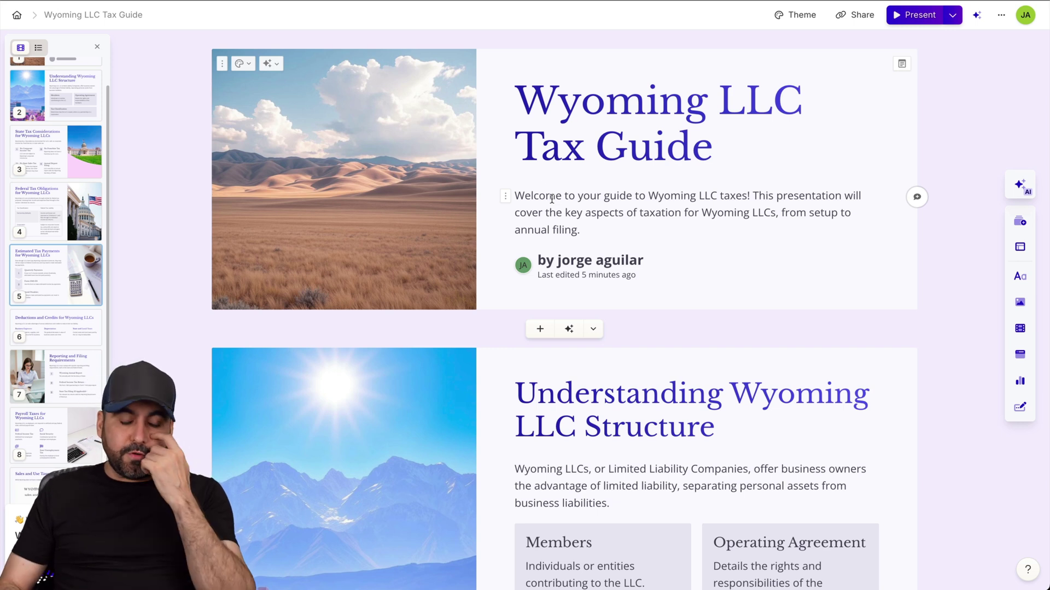
Check the title card's action options and set its card styling layout to place the accent image on the right
{"action": "left_click", "coordinate": [224, 64]}
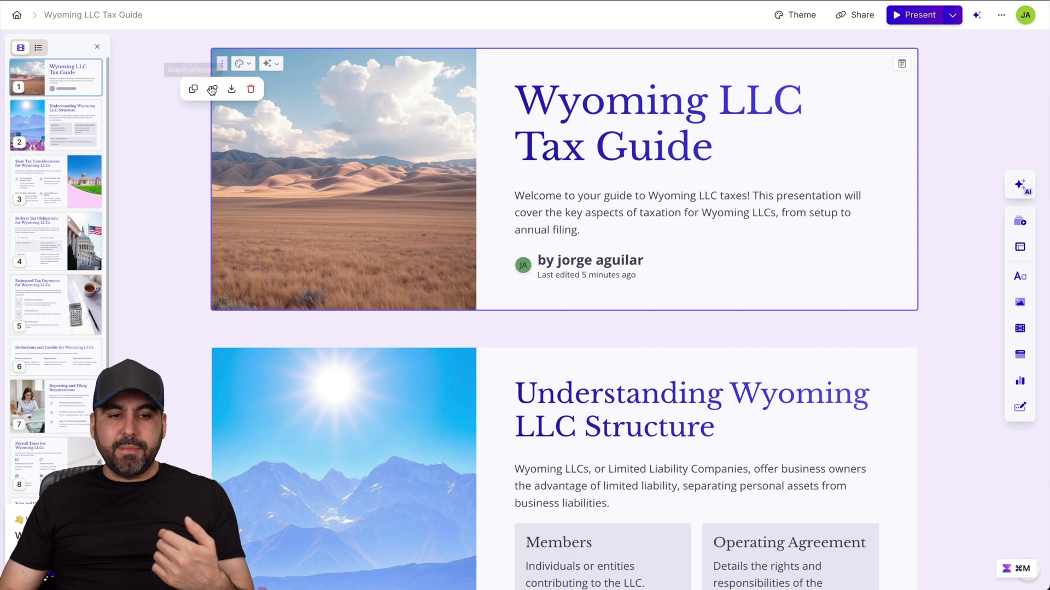
{"action": "left_click", "coordinate": [247, 113]}
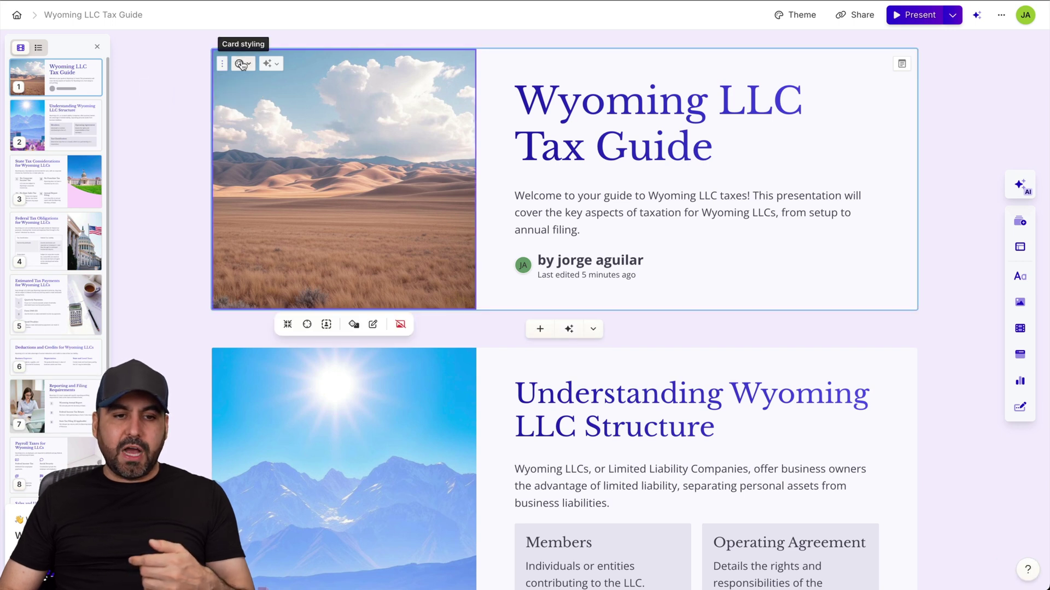
{"action": "left_click", "coordinate": [243, 65]}
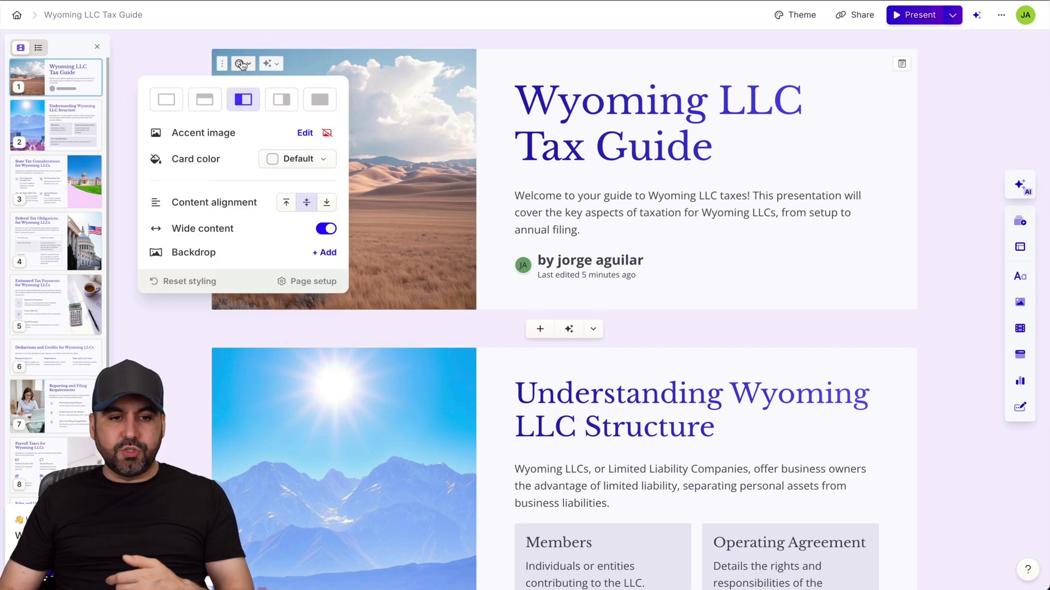
{"action": "left_click", "coordinate": [276, 108]}
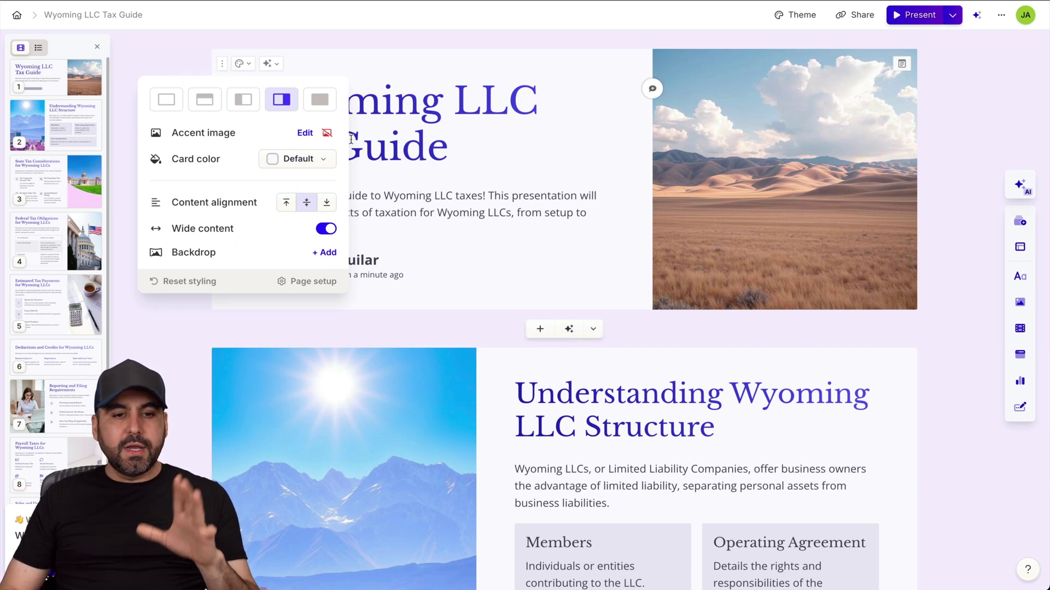
Look through the AI writing and layout options for the title card, and the rephrase and visualize options for its welcome paragraph
{"action": "left_click", "coordinate": [268, 64]}
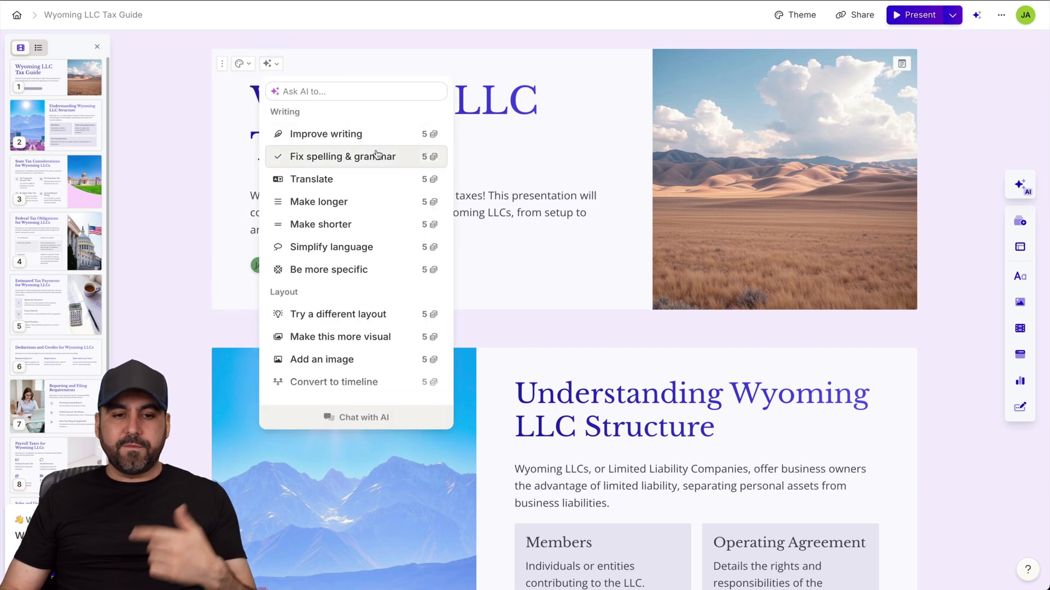
{"action": "scroll", "coordinate": [377, 257], "scroll_direction": "down", "scroll_amount": 1}
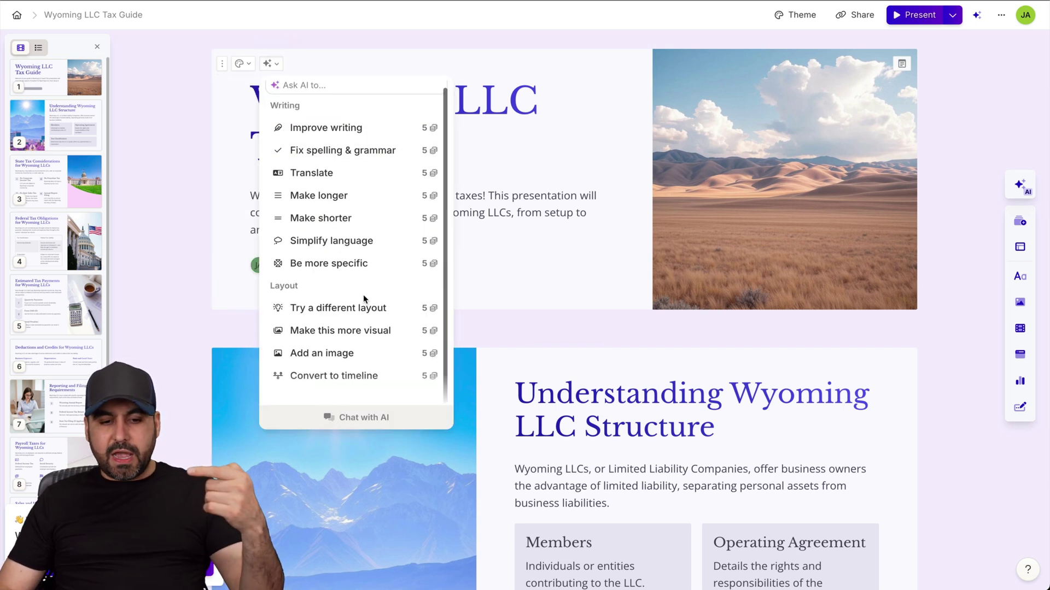
{"action": "left_click", "coordinate": [547, 216]}
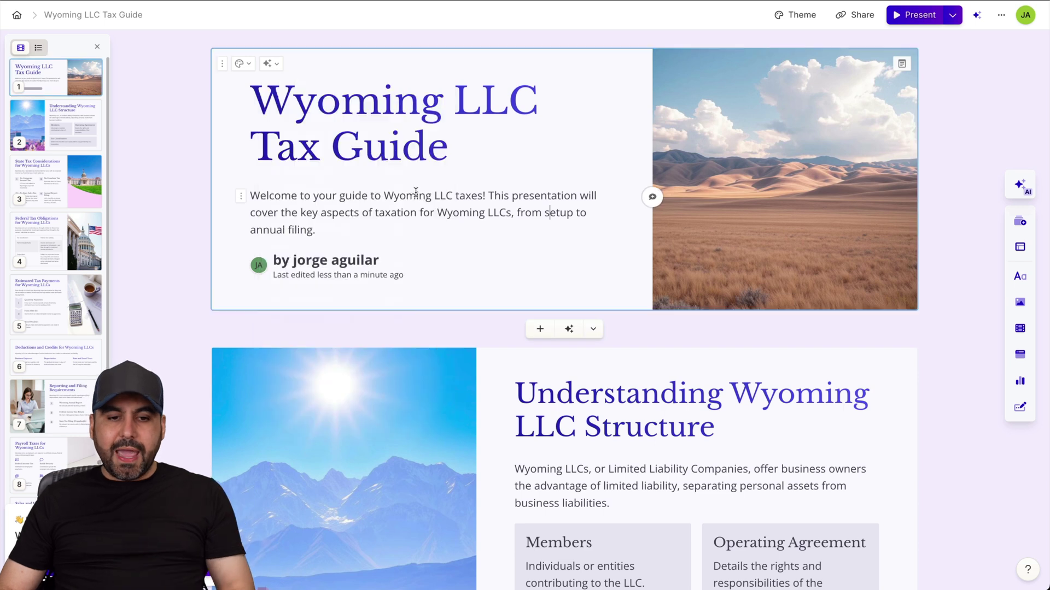
{"action": "triple_click", "coordinate": [455, 205]}
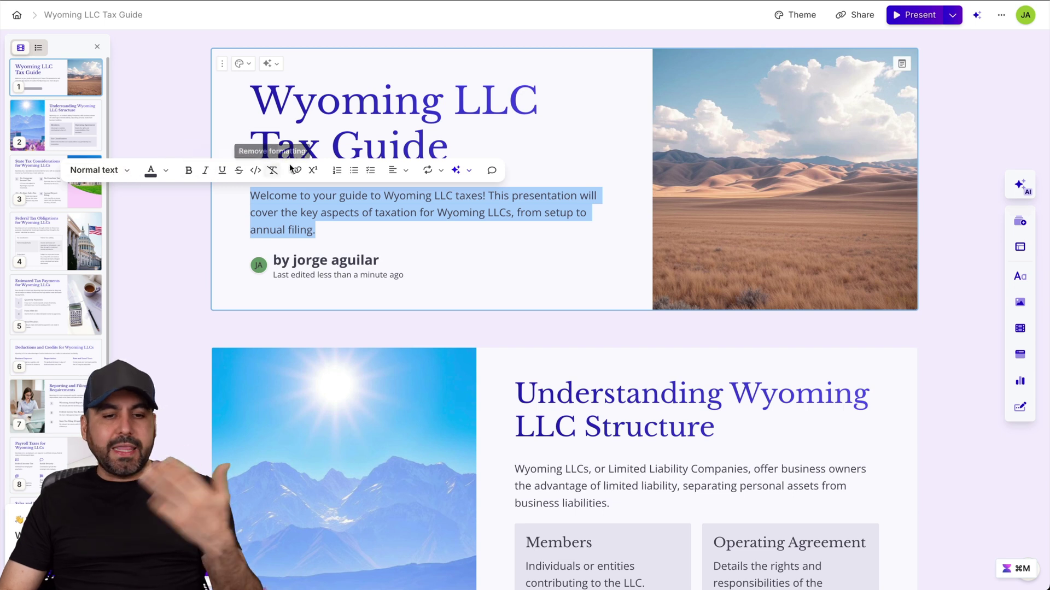
{"action": "left_click", "coordinate": [457, 171]}
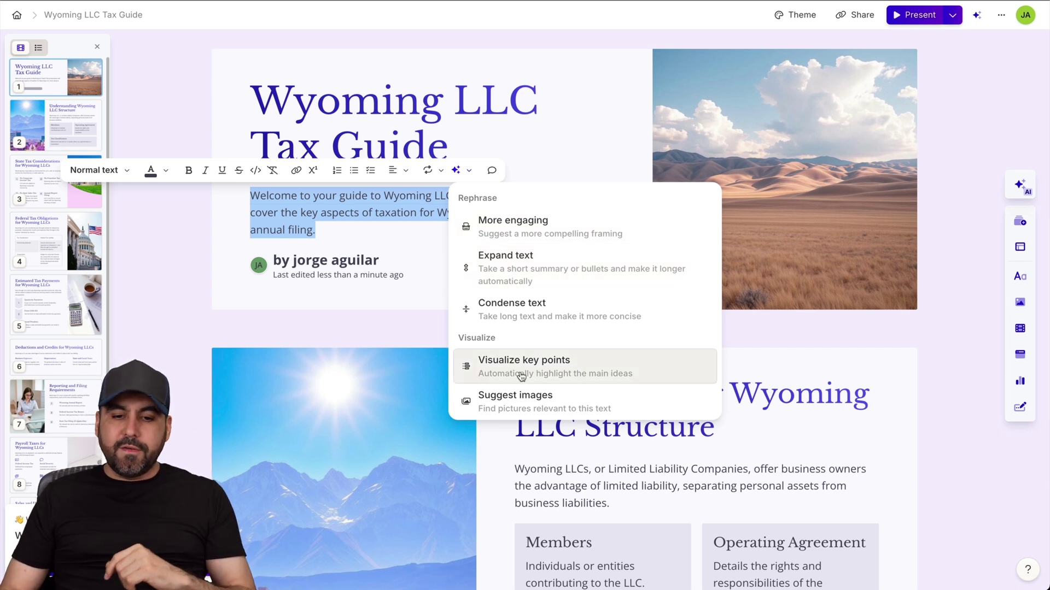
{"action": "left_click", "coordinate": [537, 232]}
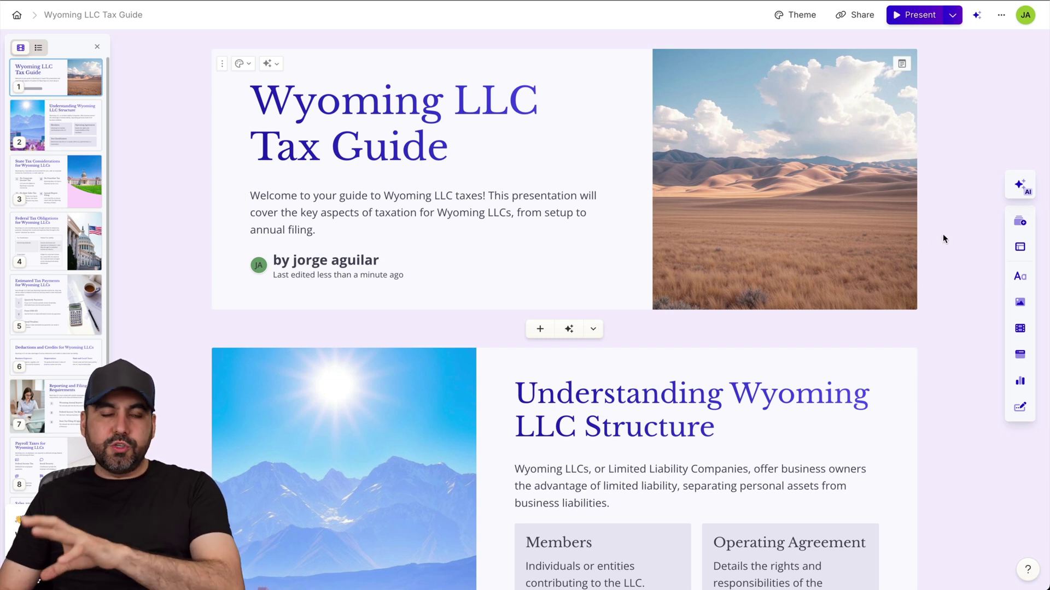
Browse the available card templates through to the Miscellaneous group, and the column, blank and template layouts
{"action": "left_click", "coordinate": [1019, 222]}
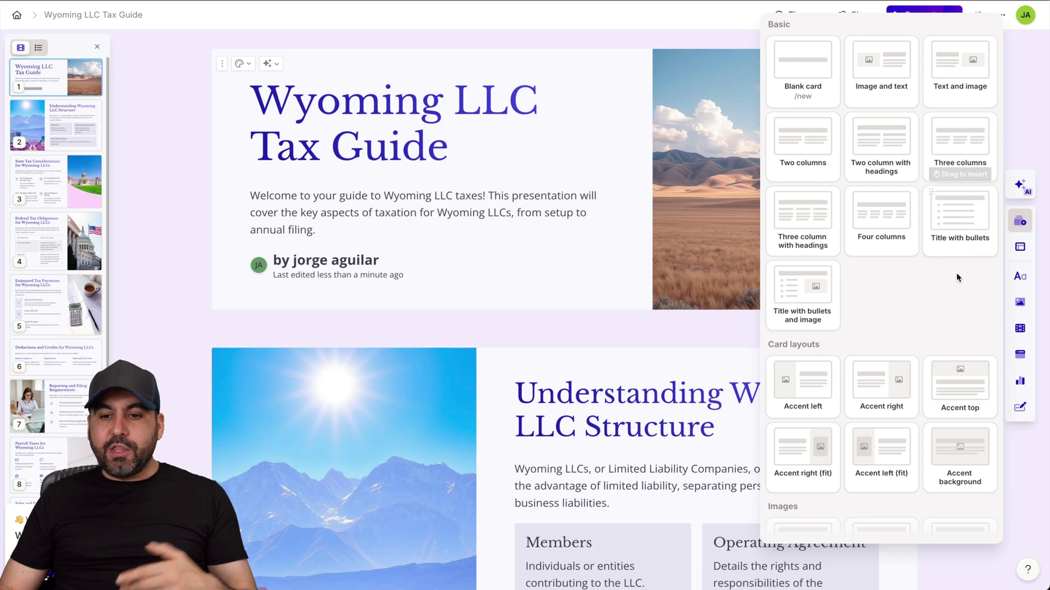
{"action": "scroll", "coordinate": [943, 310], "scroll_direction": "down", "scroll_amount": 2}
{"action": "scroll", "coordinate": [943, 309], "scroll_direction": "down", "scroll_amount": 15}
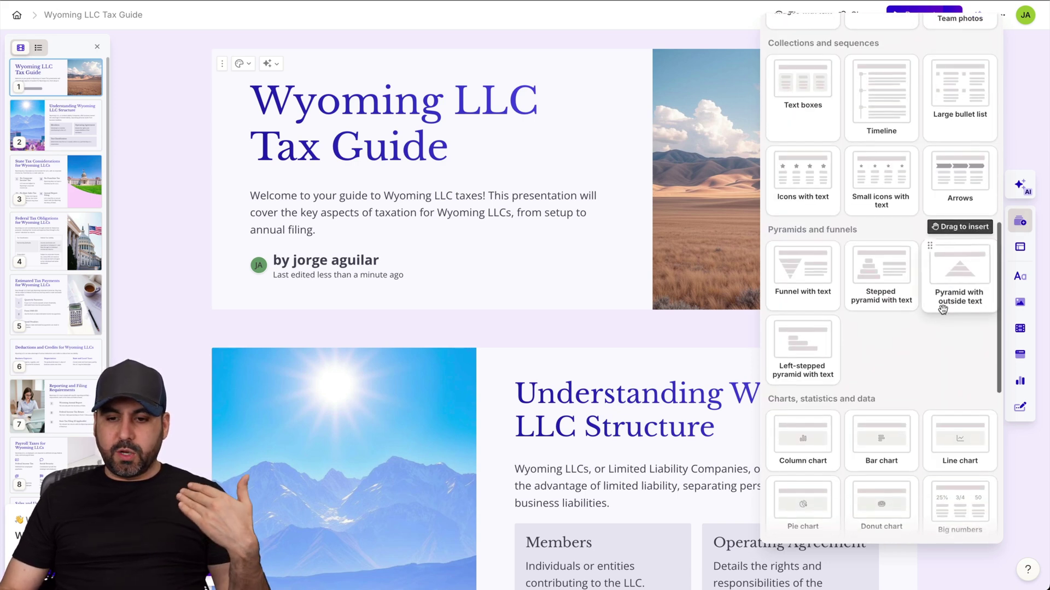
{"action": "scroll", "coordinate": [943, 310], "scroll_direction": "down", "scroll_amount": 3}
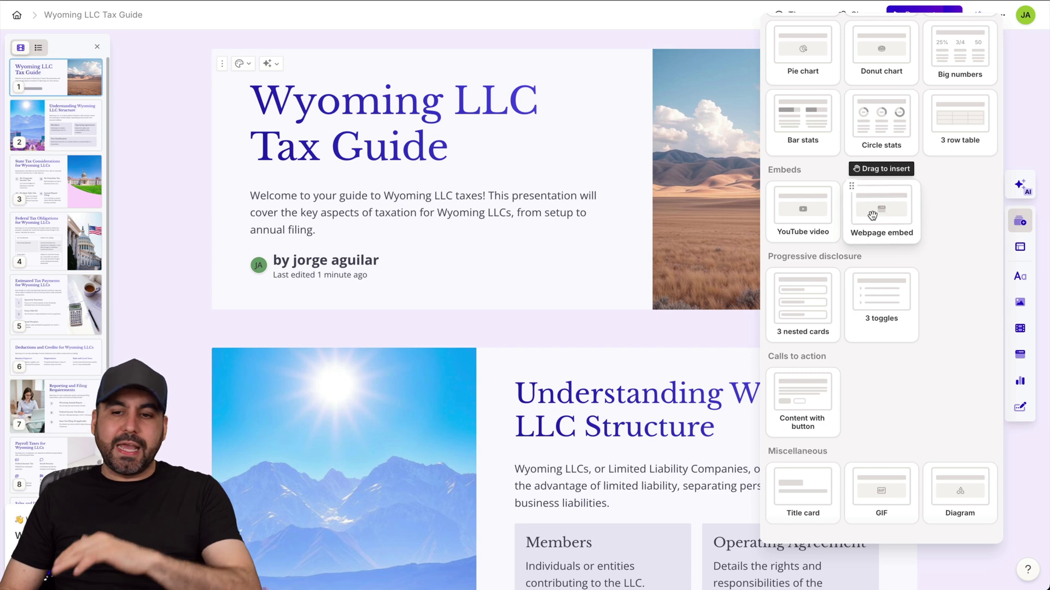
{"action": "left_click", "coordinate": [1023, 249]}
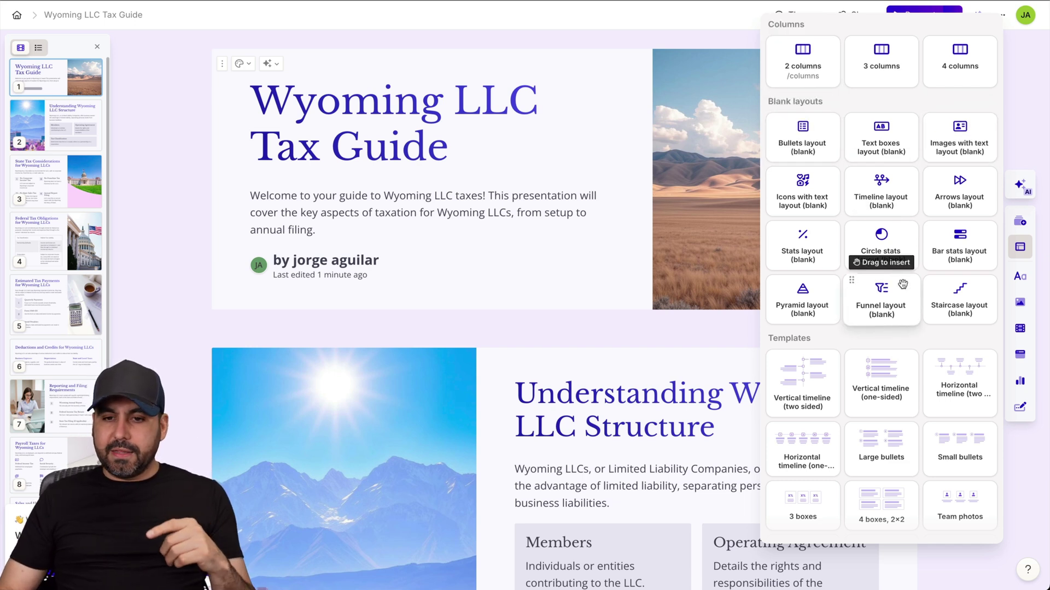
{"action": "scroll", "coordinate": [881, 300], "scroll_direction": "down", "scroll_amount": 5}
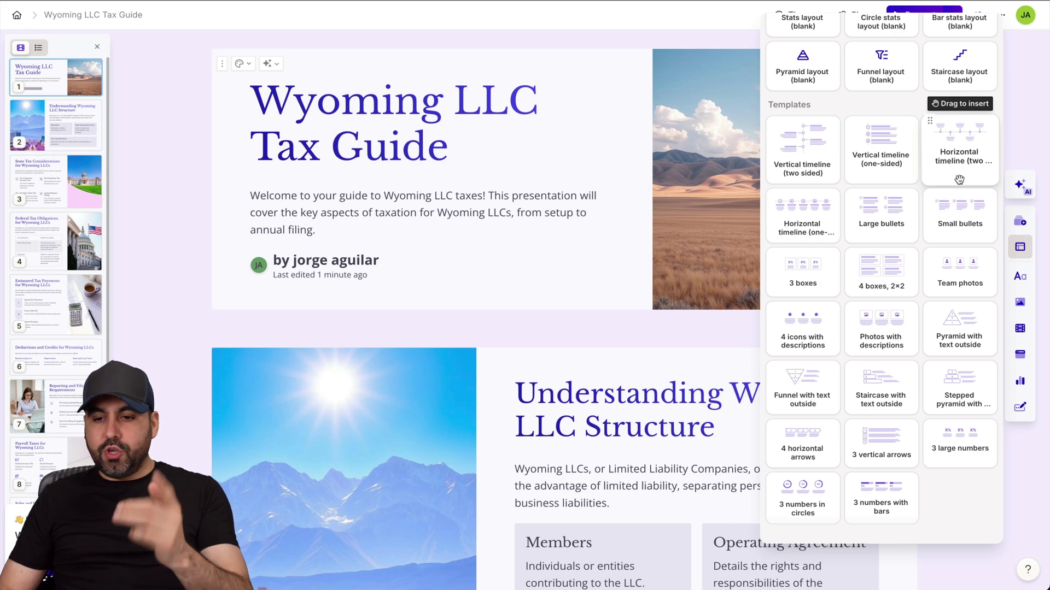
Examine the insertable basic text blocks, images, videos and media, app and webpage embeds, and charts and diagrams
{"action": "left_click", "coordinate": [1018, 277]}
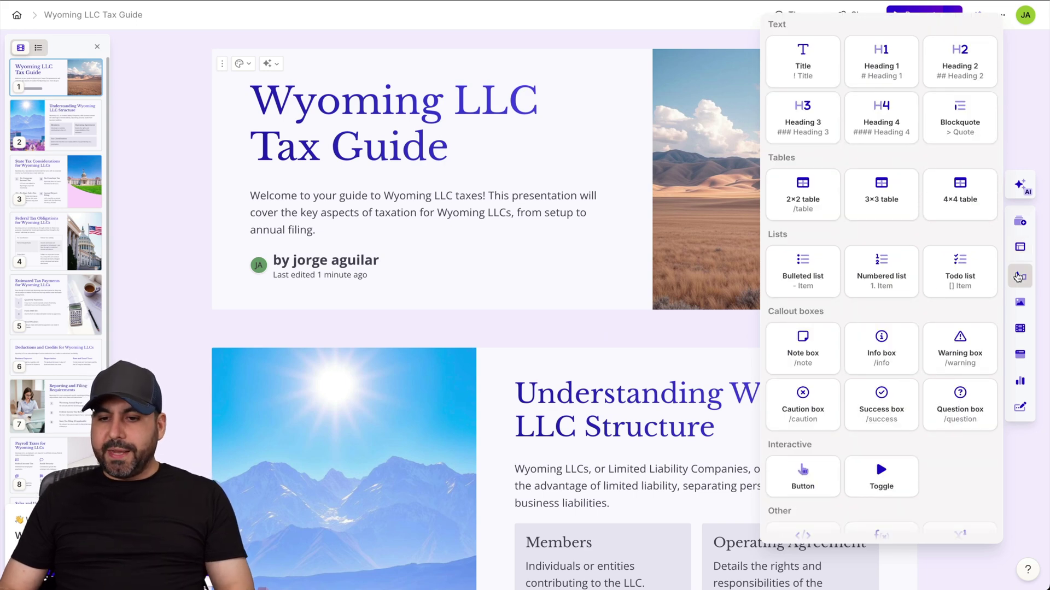
{"action": "scroll", "coordinate": [947, 410], "scroll_direction": "down", "scroll_amount": 2}
{"action": "scroll", "coordinate": [944, 409], "scroll_direction": "up", "scroll_amount": 2}
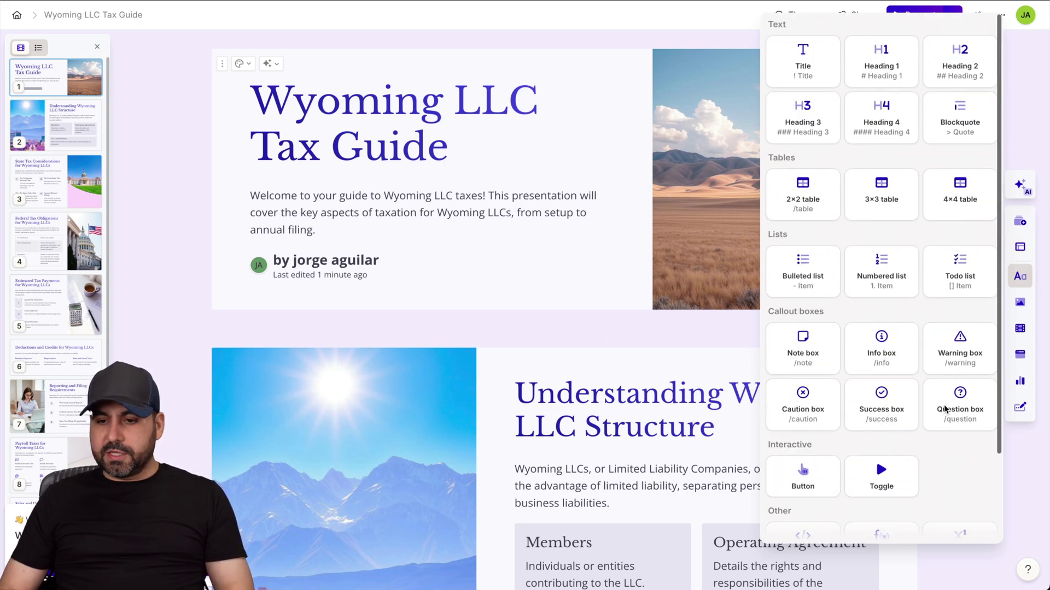
{"action": "left_click", "coordinate": [1020, 303]}
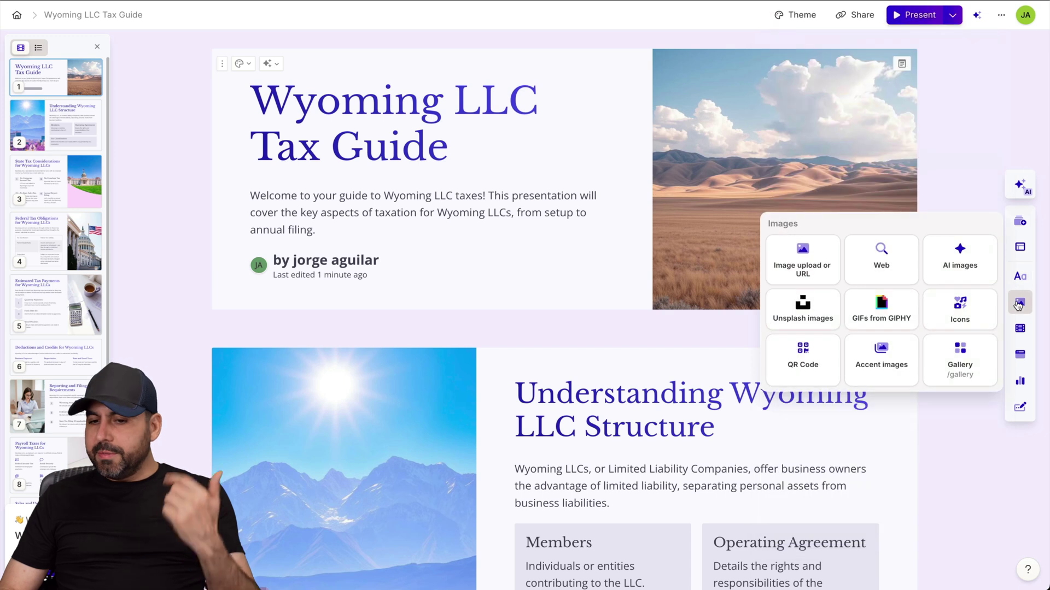
{"action": "left_click", "coordinate": [1020, 331]}
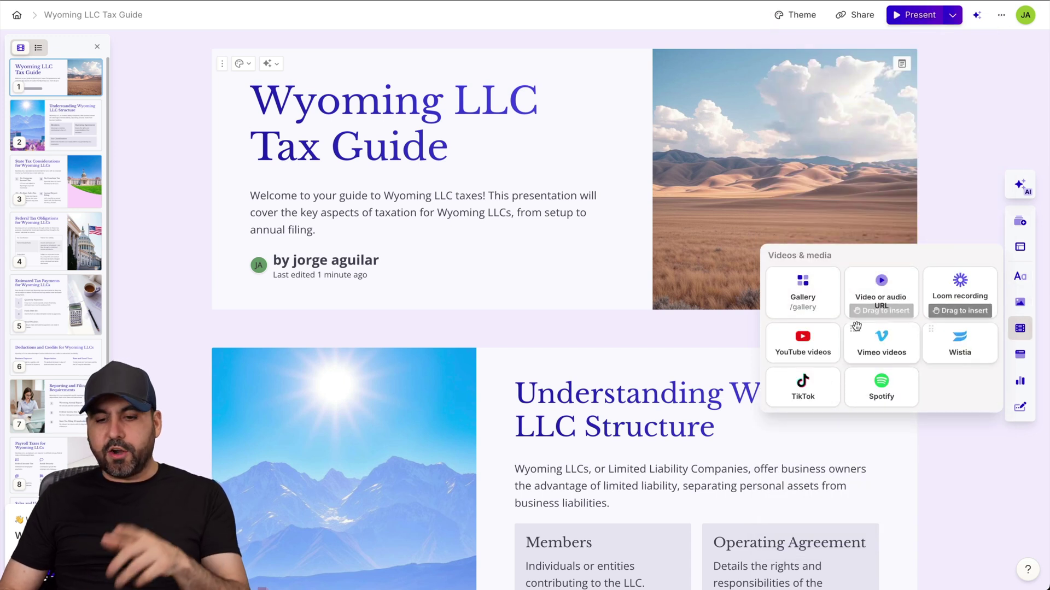
{"action": "left_click", "coordinate": [1020, 354]}
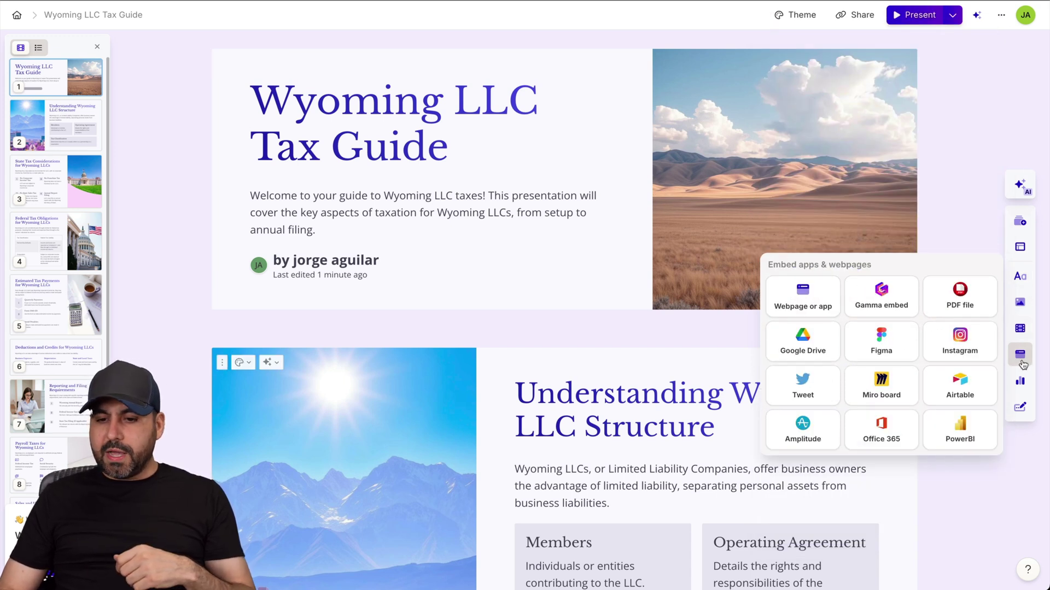
{"action": "left_click", "coordinate": [1020, 383]}
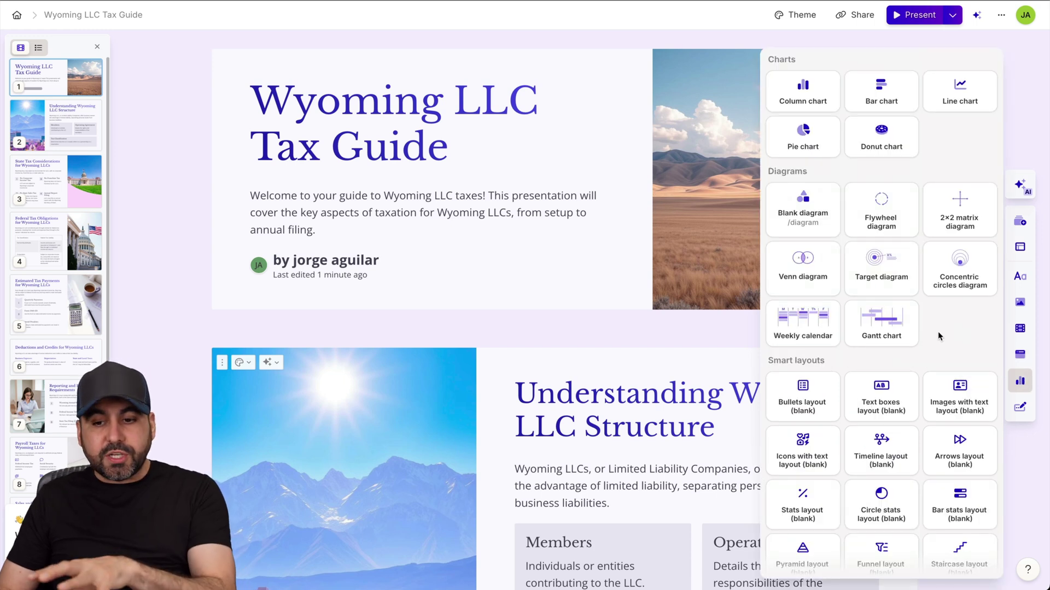
{"action": "scroll", "coordinate": [937, 332], "scroll_direction": "down", "scroll_amount": 1}
{"action": "scroll", "coordinate": [937, 330], "scroll_direction": "up", "scroll_amount": 1}
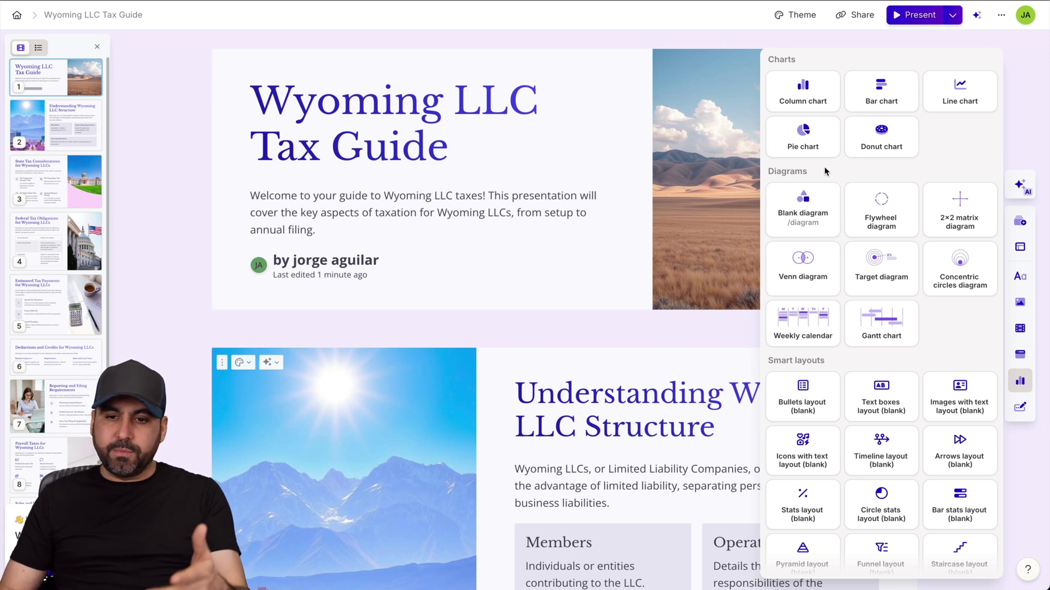
Try out a pie chart below the title card's text, inspect its data editor, and delete the chart
{"action": "left_click_drag", "start_coordinate": [829, 146], "coordinate": [539, 304]}
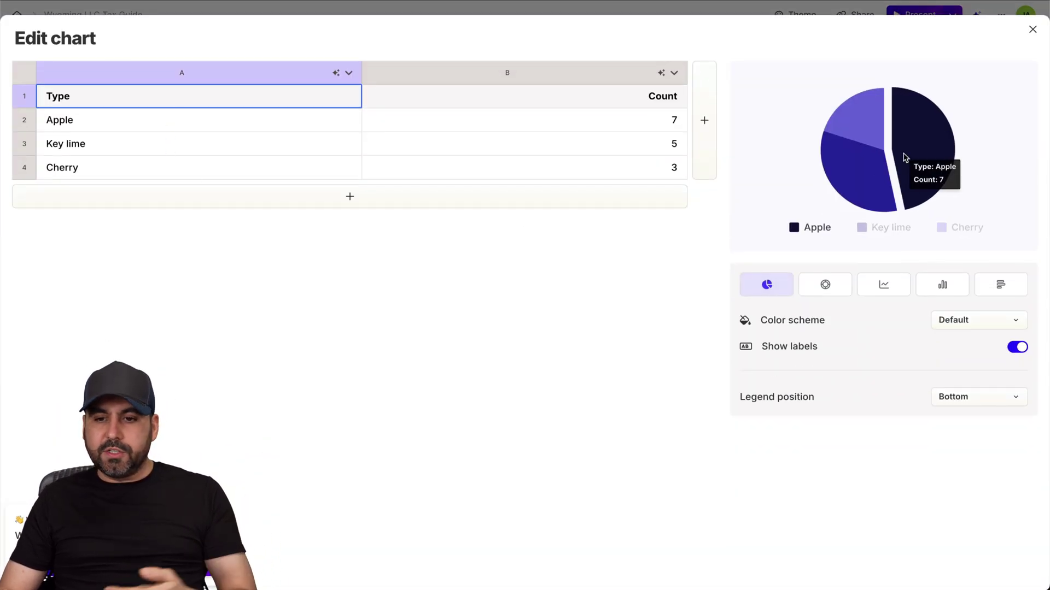
{"action": "left_click", "coordinate": [190, 123]}
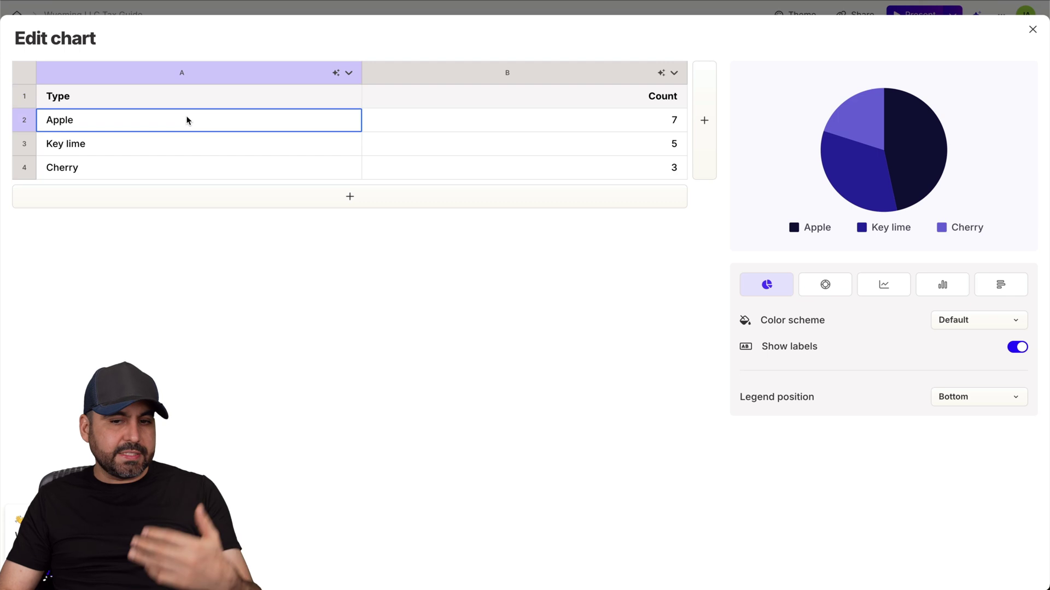
{"action": "left_click", "coordinate": [1032, 29]}
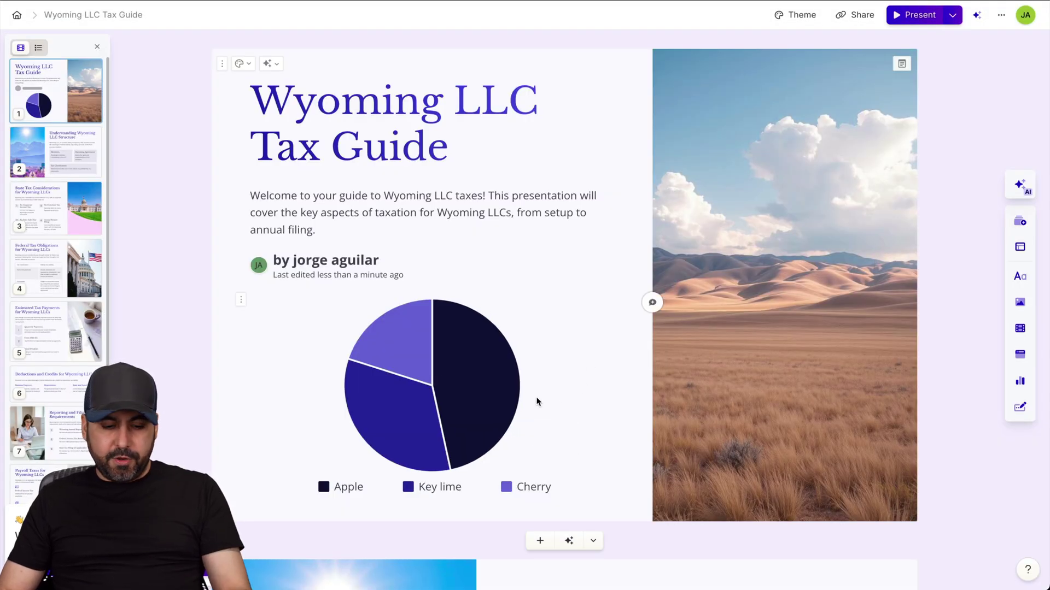
{"action": "key", "text": "Delete"}
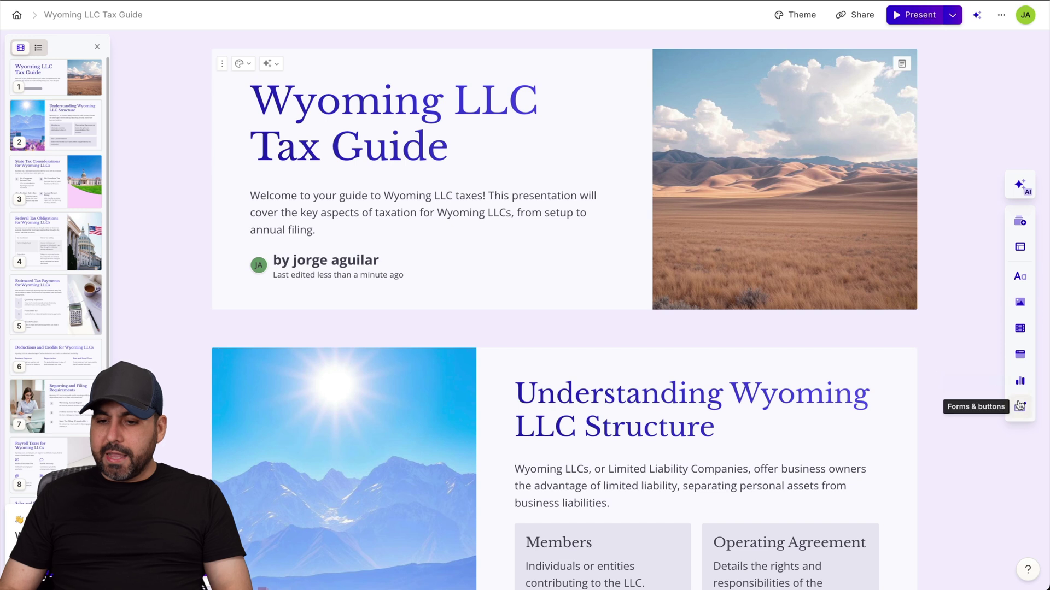
Check which forms and buttons can be inserted into the presentation
{"action": "left_click", "coordinate": [1021, 409]}
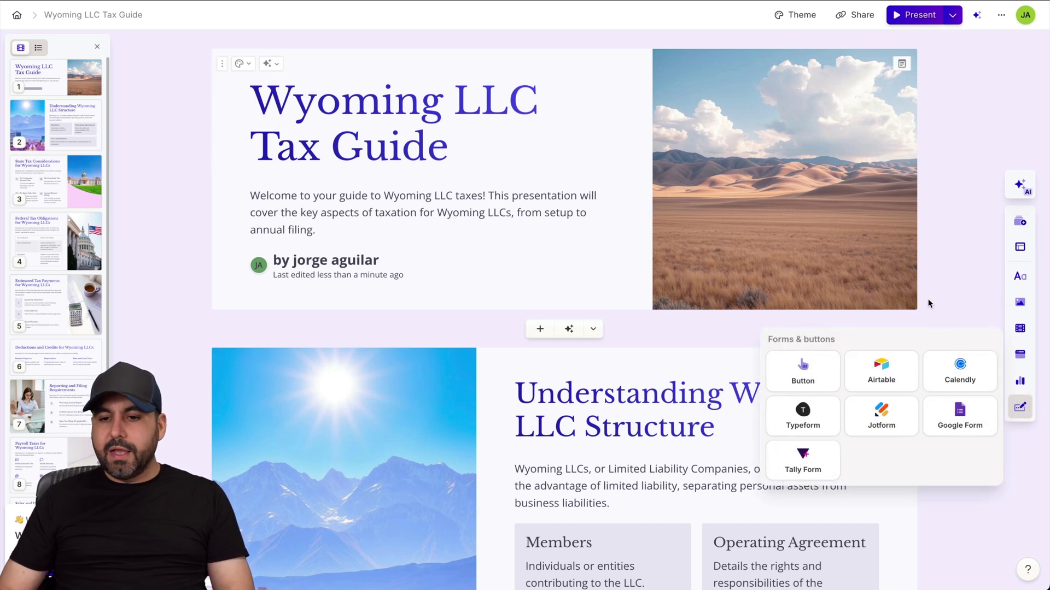
{"action": "left_click", "coordinate": [944, 292]}
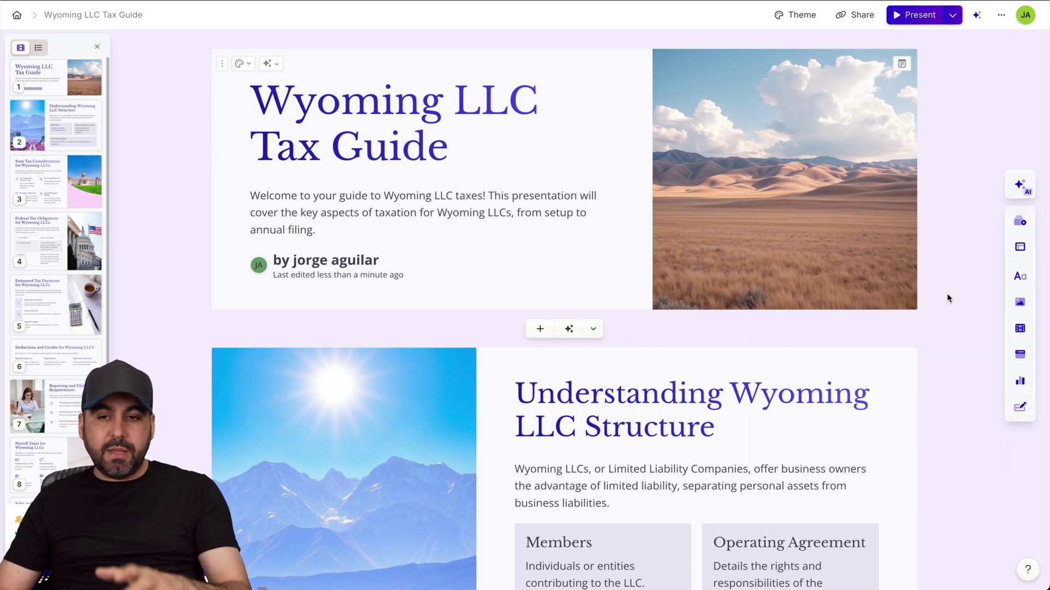
Apply the Indigo theme to the Wyoming LLC Tax Guide and review how the cards look with it
{"action": "left_click", "coordinate": [796, 15]}
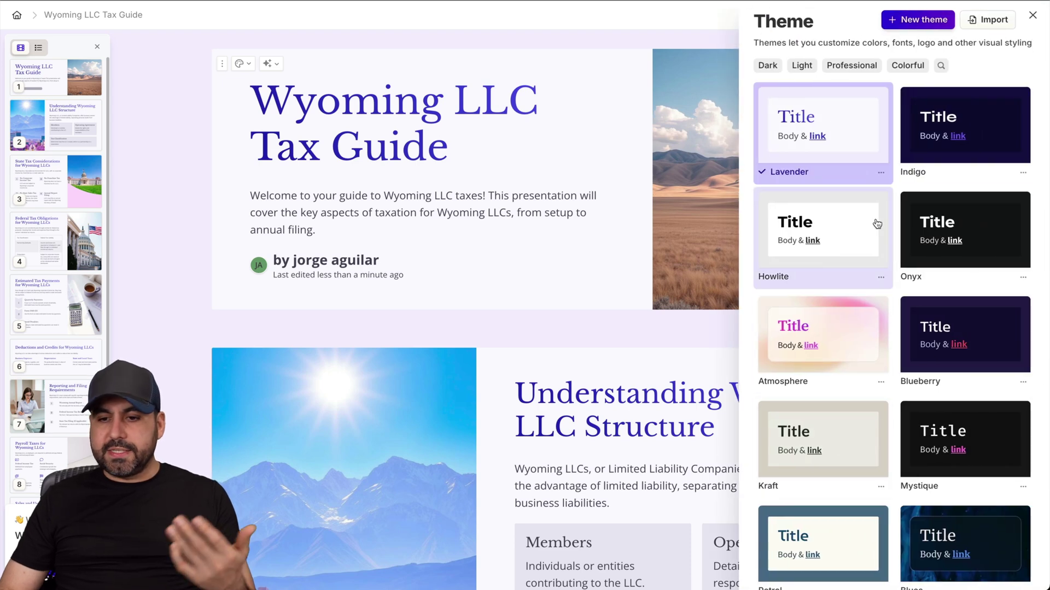
{"action": "left_click", "coordinate": [976, 121]}
{"action": "left_click", "coordinate": [544, 375]}
{"action": "scroll", "coordinate": [544, 355], "scroll_direction": "down", "scroll_amount": 5}
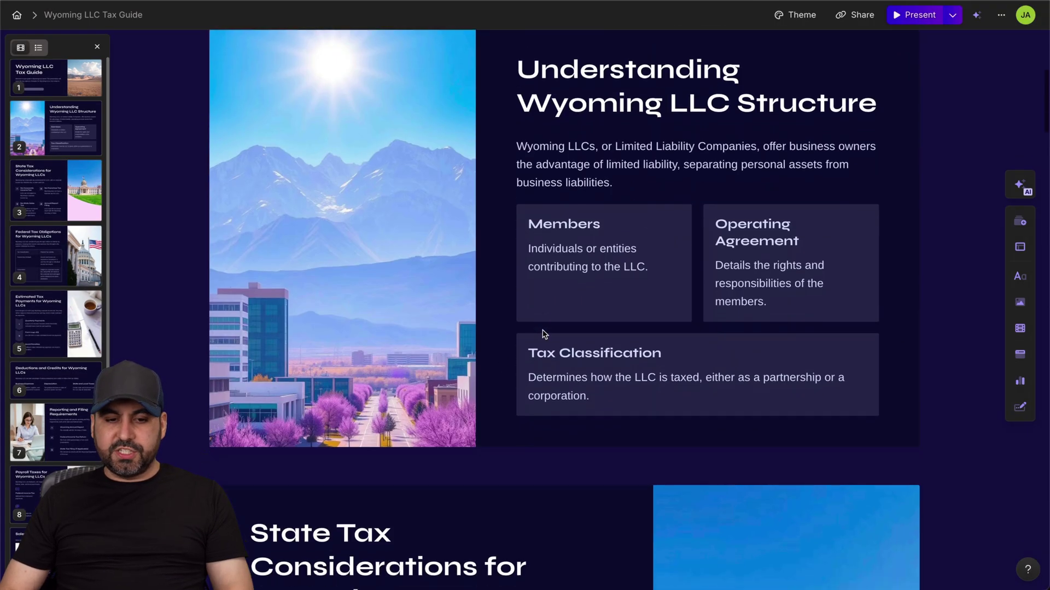
{"action": "scroll", "coordinate": [544, 334], "scroll_direction": "down", "scroll_amount": 10}
{"action": "scroll", "coordinate": [543, 331], "scroll_direction": "up", "scroll_amount": 15}
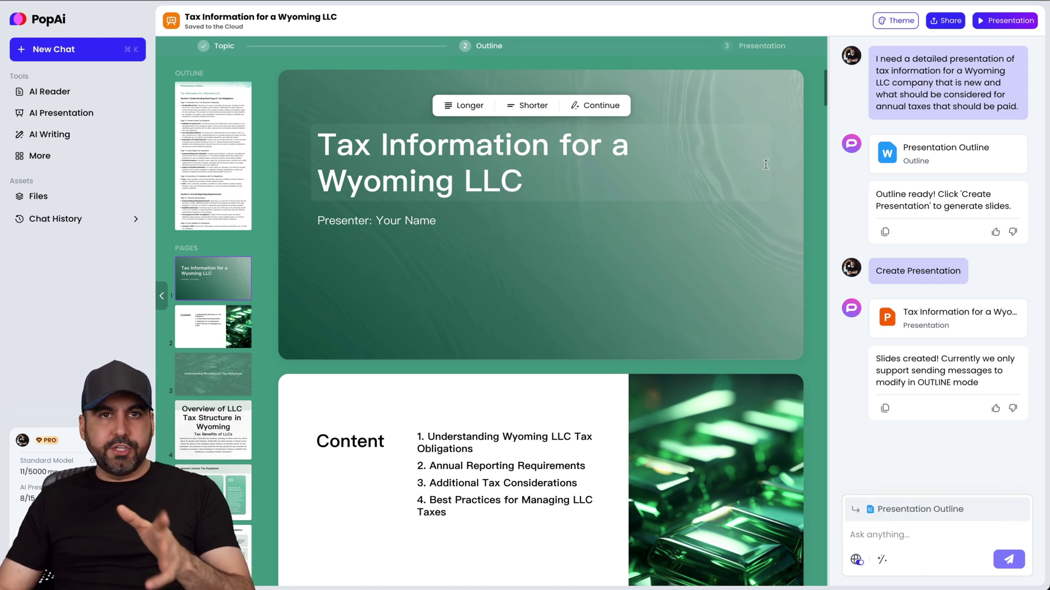
Switch to PopAi, check the share options for the Wyoming LLC presentation, and preview it in presentation mode
{"action": "left_click", "coordinate": [944, 23]}
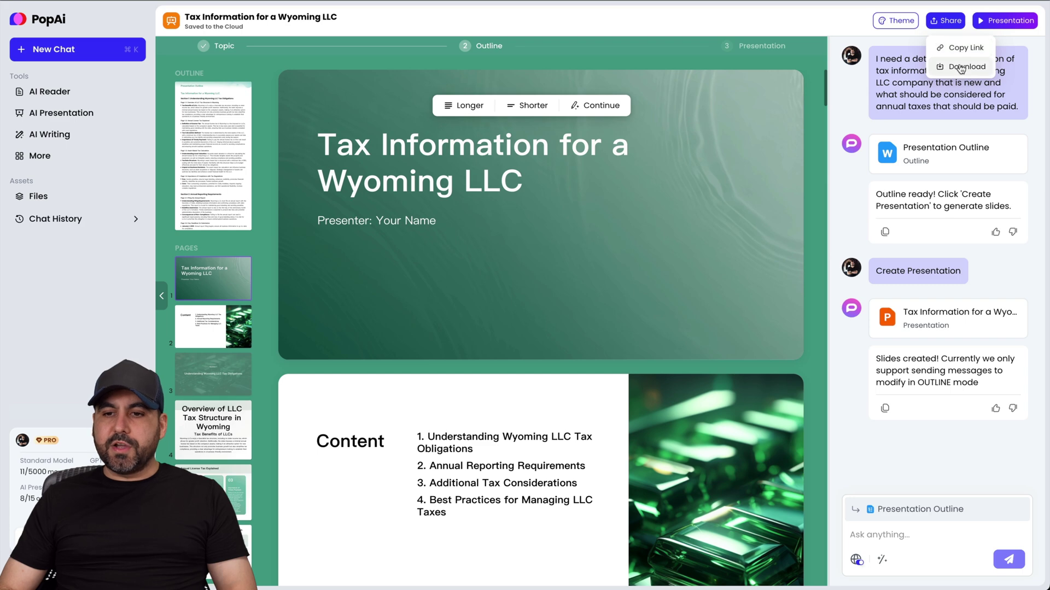
{"action": "left_click", "coordinate": [1009, 23]}
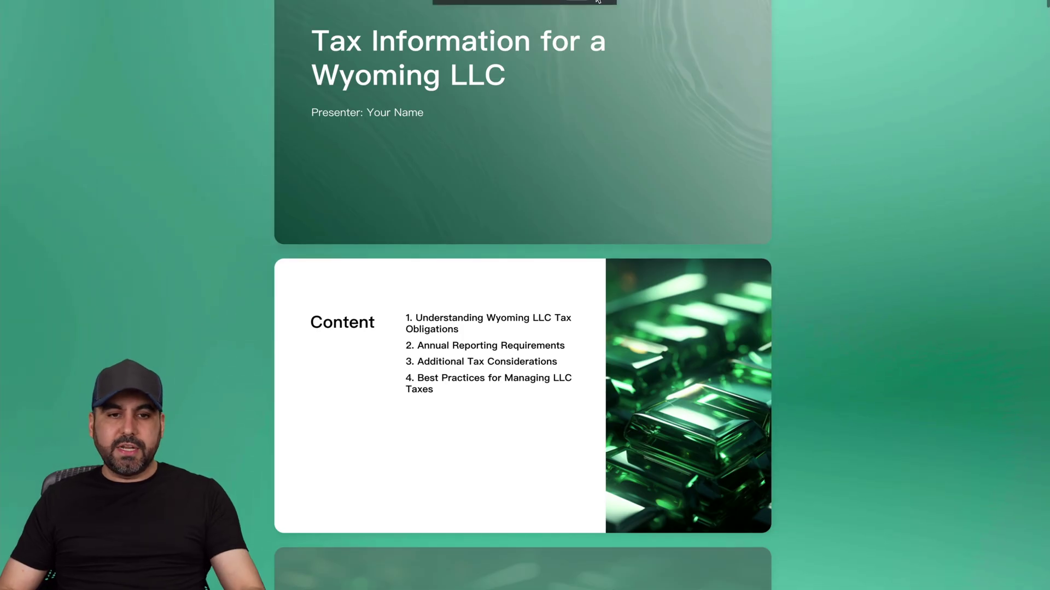
{"action": "key", "text": "Escape"}
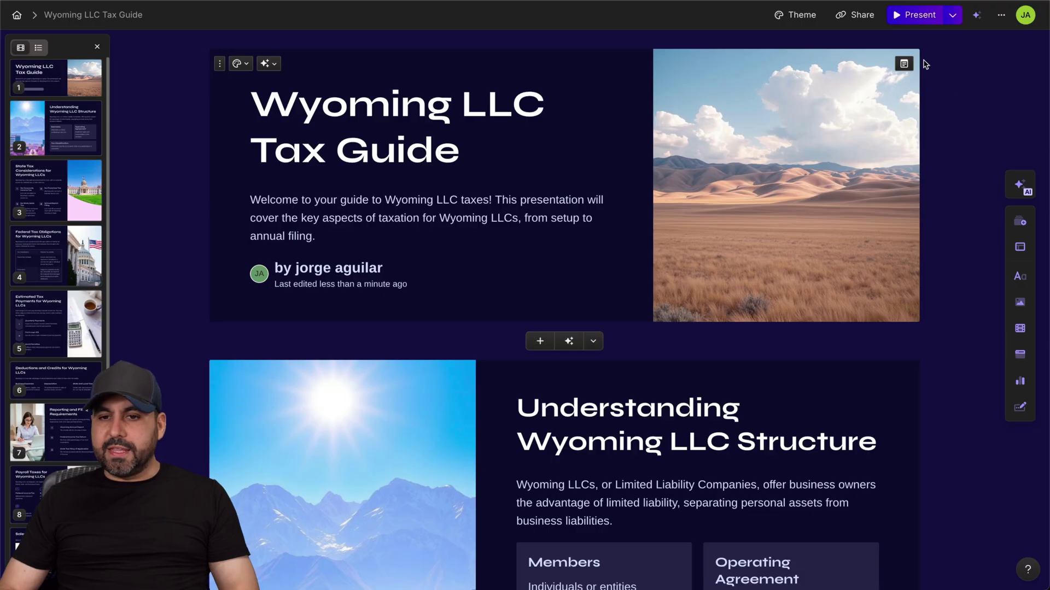
Check the collaboration, link sharing, export and embed options for the Wyoming LLC Tax Guide, and close the share settings
{"action": "left_click", "coordinate": [856, 18]}
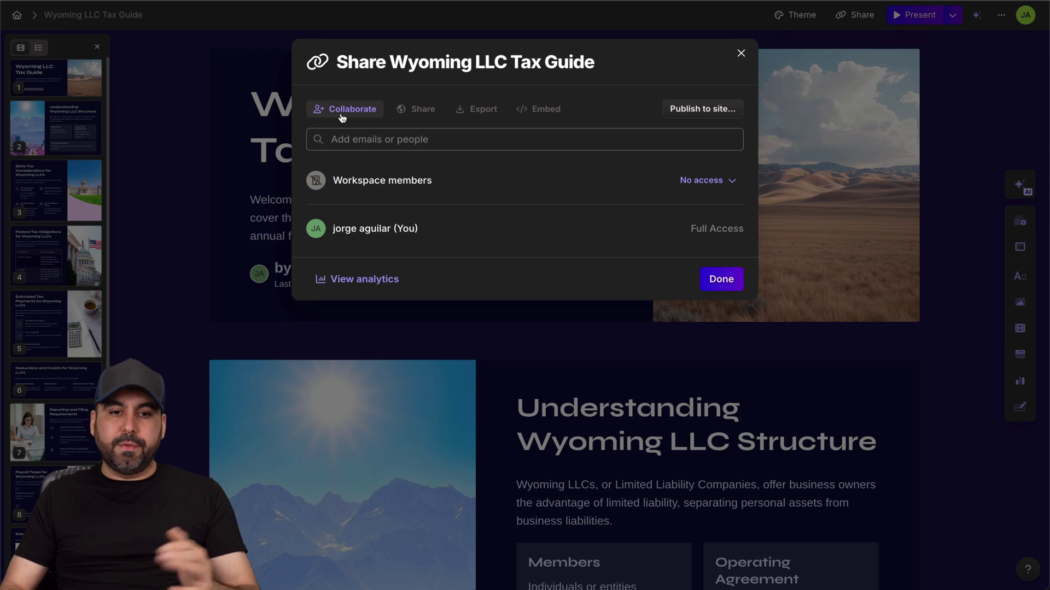
{"action": "left_click", "coordinate": [412, 109]}
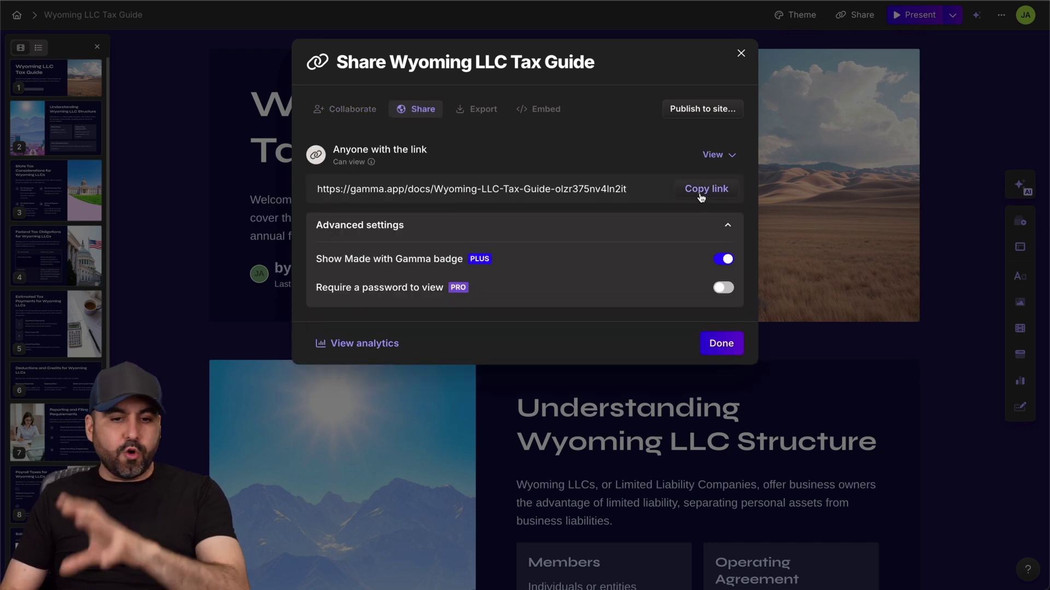
{"action": "left_click", "coordinate": [497, 114]}
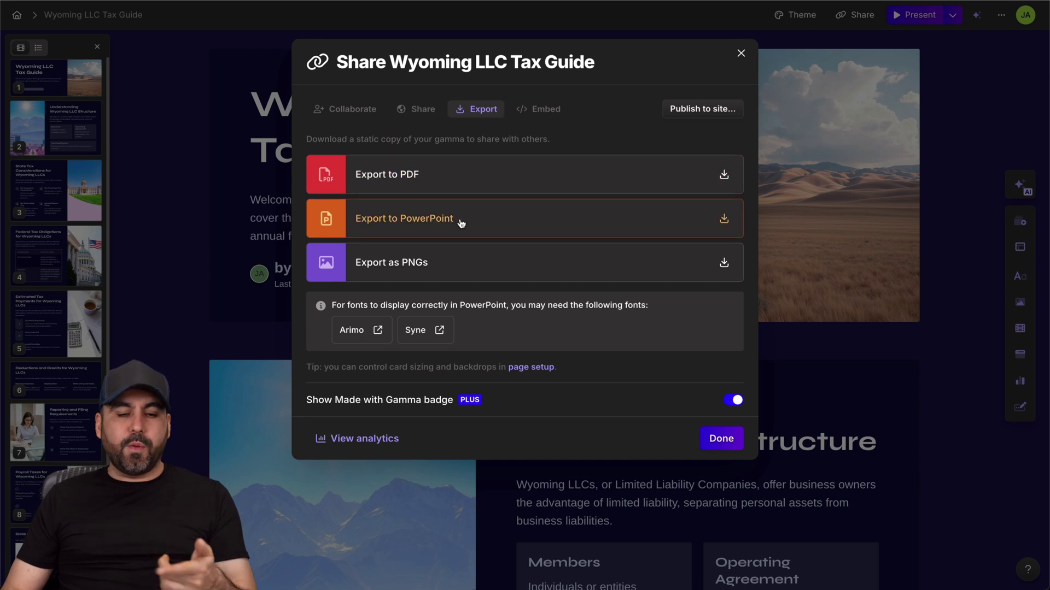
{"action": "left_click", "coordinate": [559, 112]}
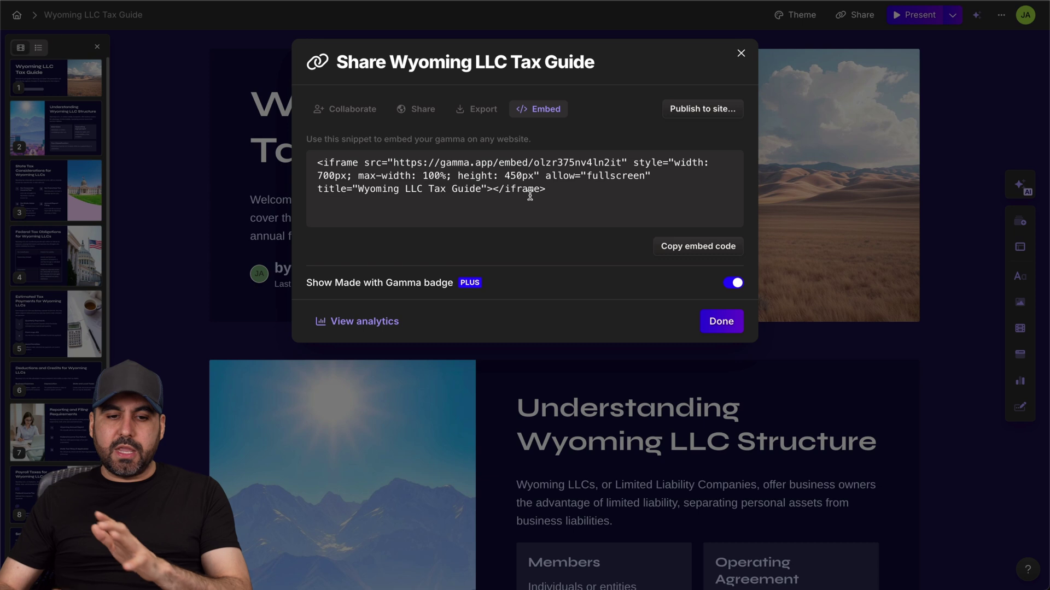
{"action": "left_click", "coordinate": [741, 55]}
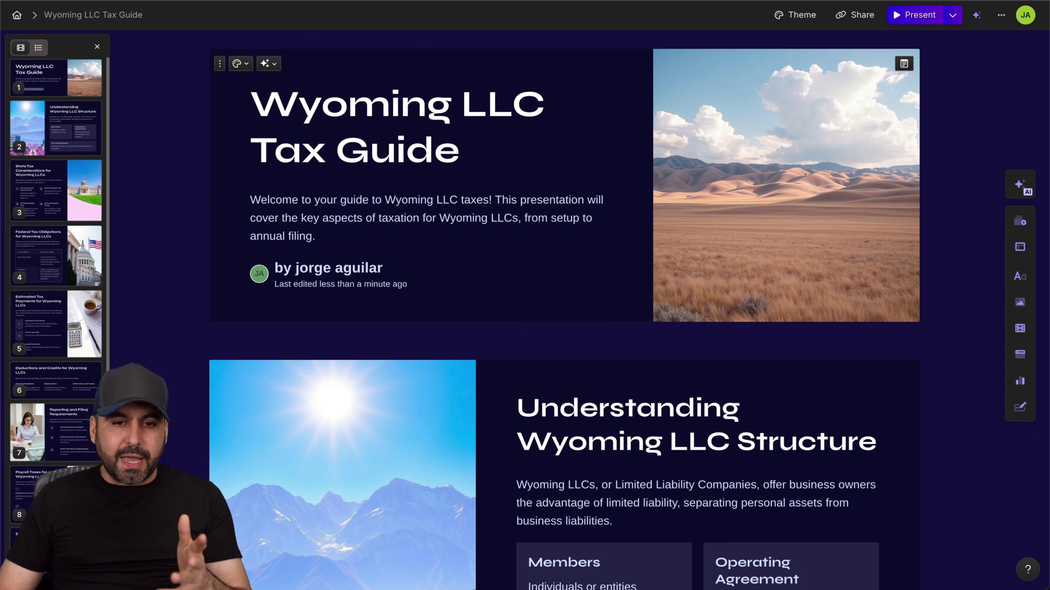
Switch to PopAi and review the slides of the Tax Information for a Wyoming LLC presentation through Annual License Tax Explained
{"action": "left_click", "coordinate": [382, 0]}
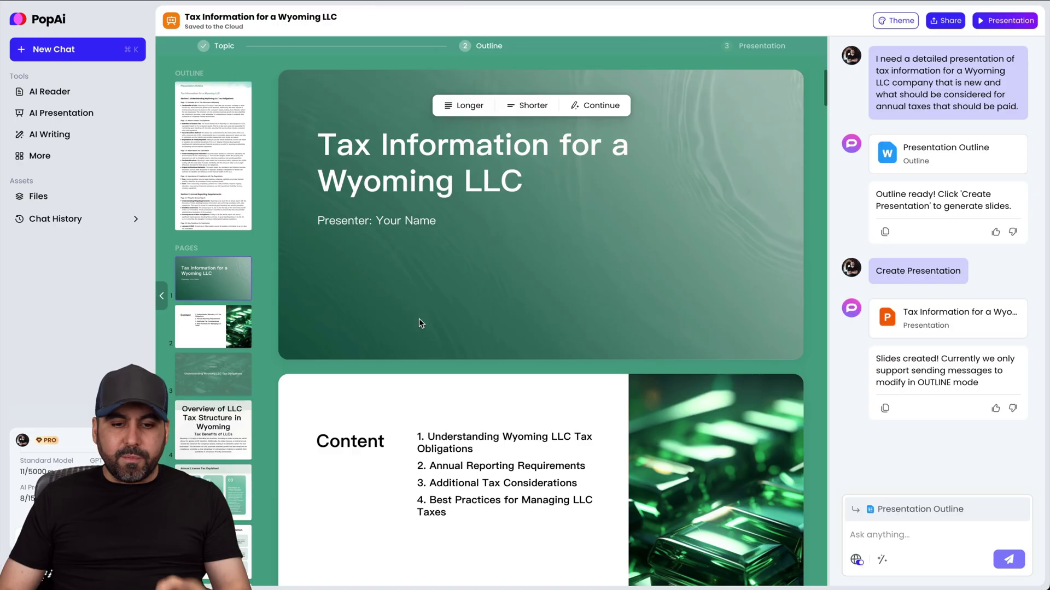
{"action": "scroll", "coordinate": [426, 344], "scroll_direction": "down", "scroll_amount": 15}
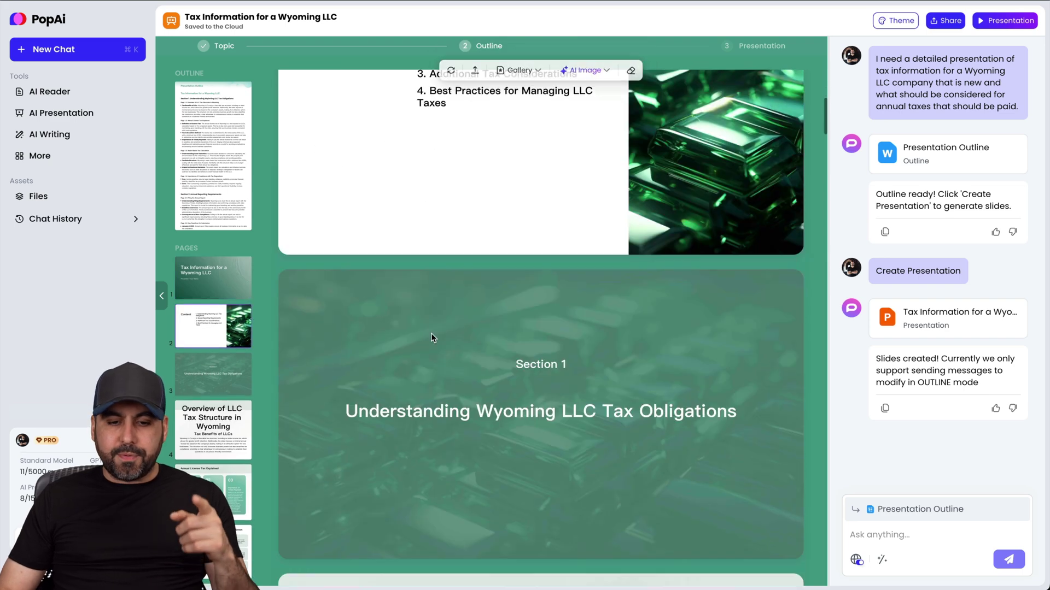
{"action": "scroll", "coordinate": [432, 319], "scroll_direction": "down", "scroll_amount": 4}
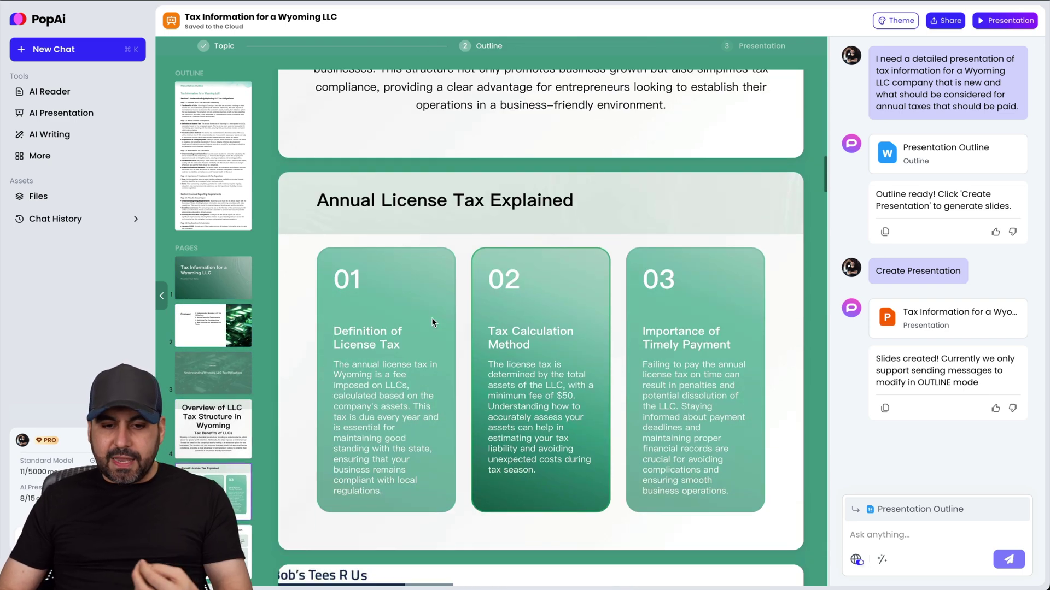